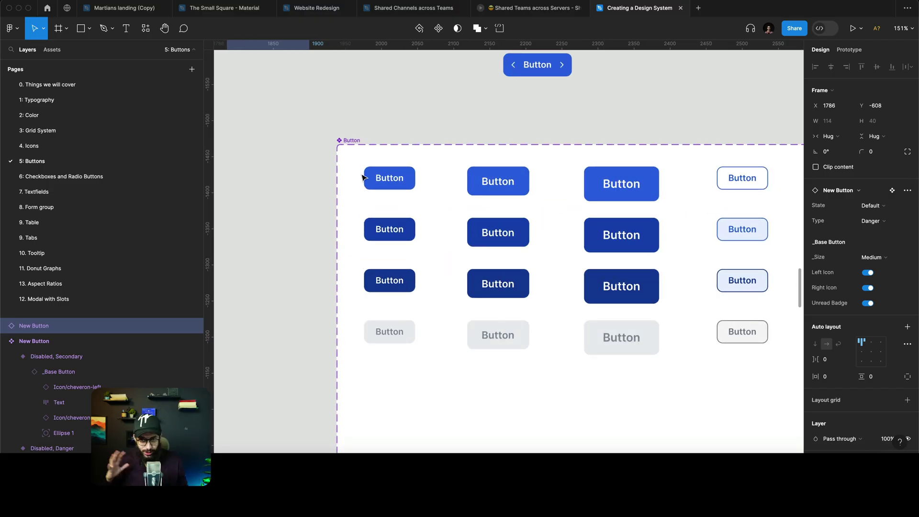
Step: Examine the button instance, its chevron-left icon layer and the small primary variant in the Button component set
left_click(433, 120)
scroll(432, 133, "down", 3)
scroll(431, 133, "down", 3)
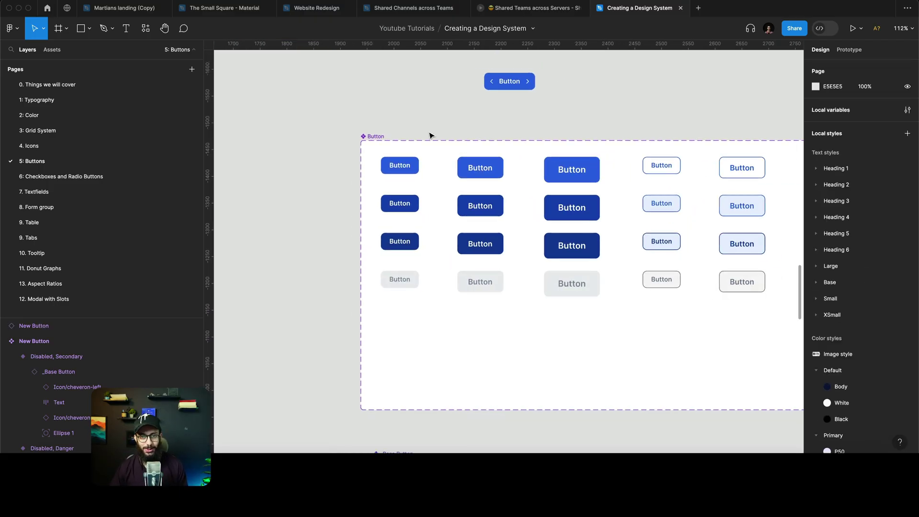
scroll(505, 109, "right", 2)
scroll(505, 108, "right", 1)
scroll(505, 109, "up", 1)
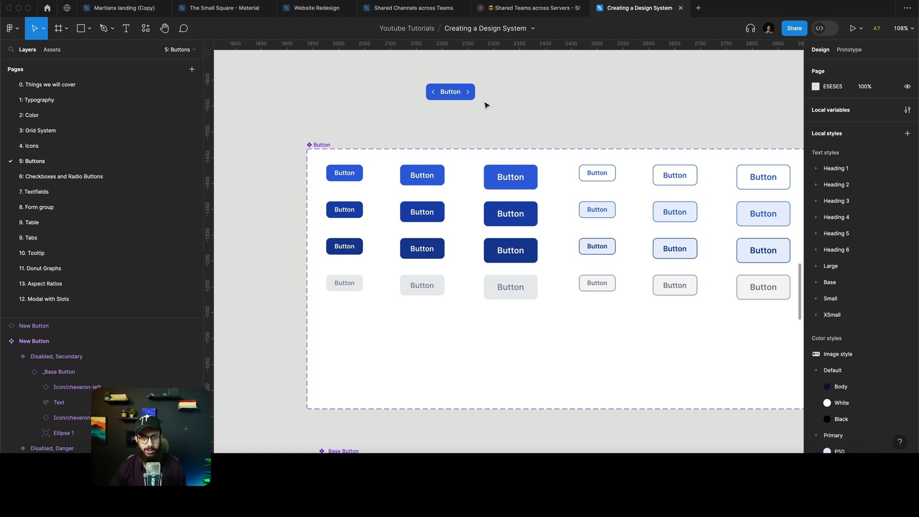
left_click(451, 96)
left_click(345, 172)
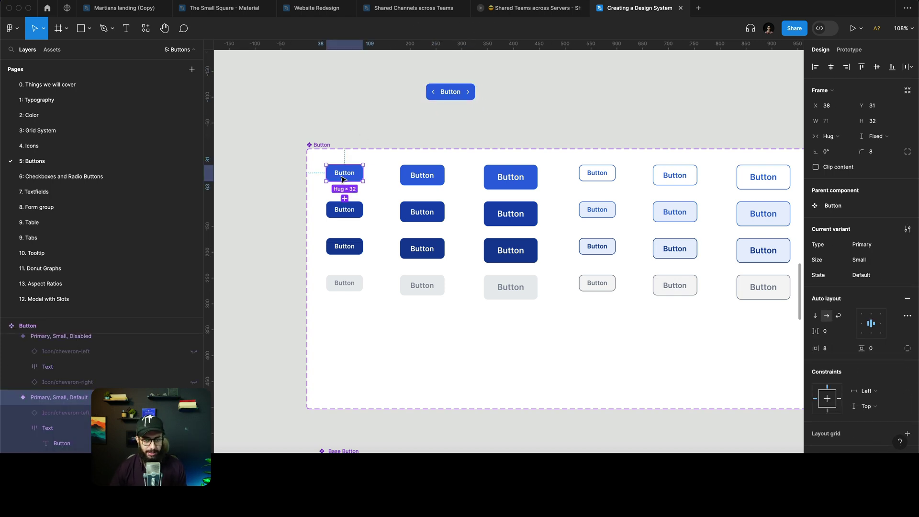
scroll(410, 84, "up", 3)
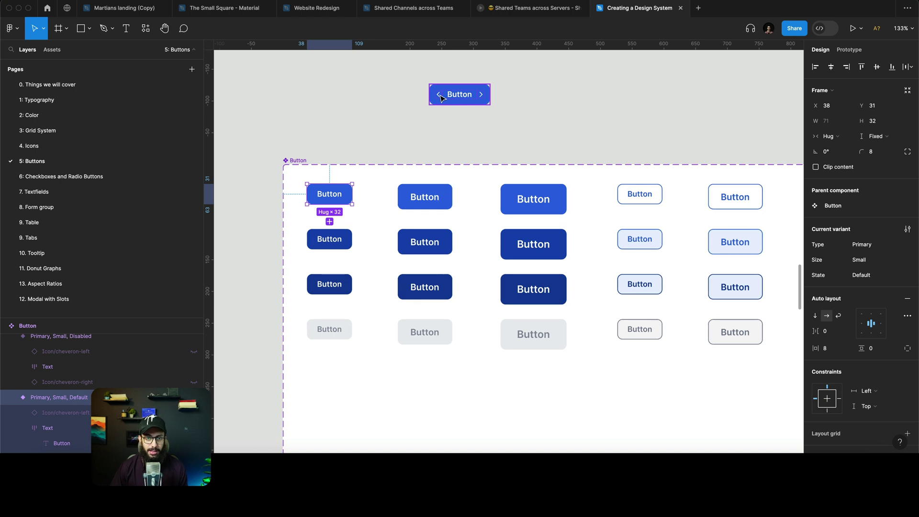
double_click(440, 96)
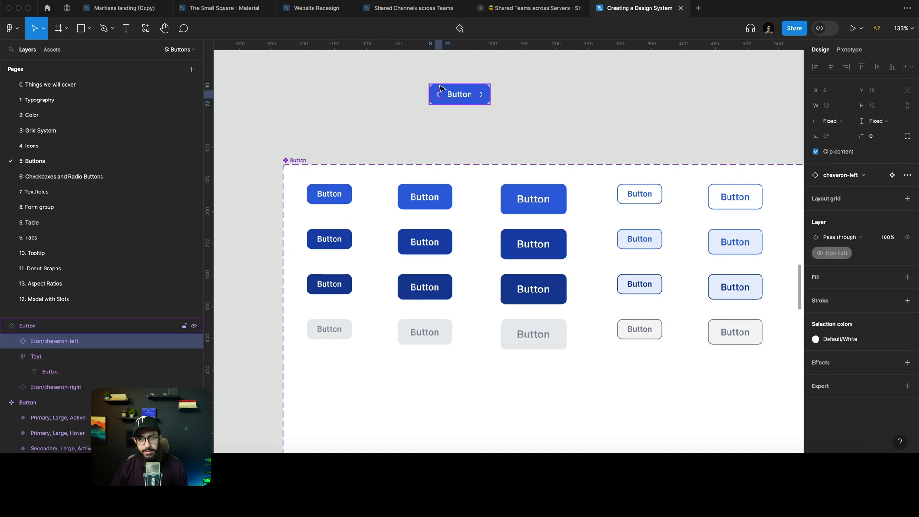
scroll(438, 86, "up", 2)
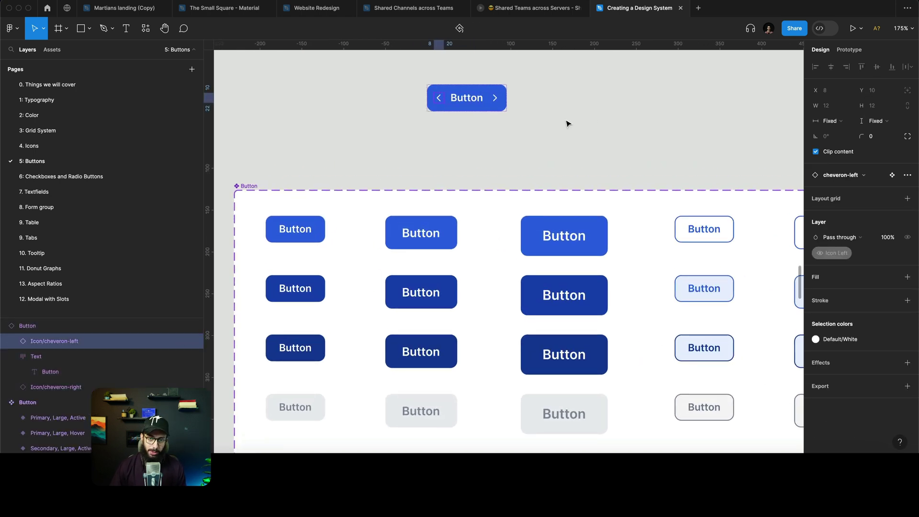
scroll(566, 123, "right", 1)
scroll(561, 126, "right", 2)
scroll(561, 126, "down", 3)
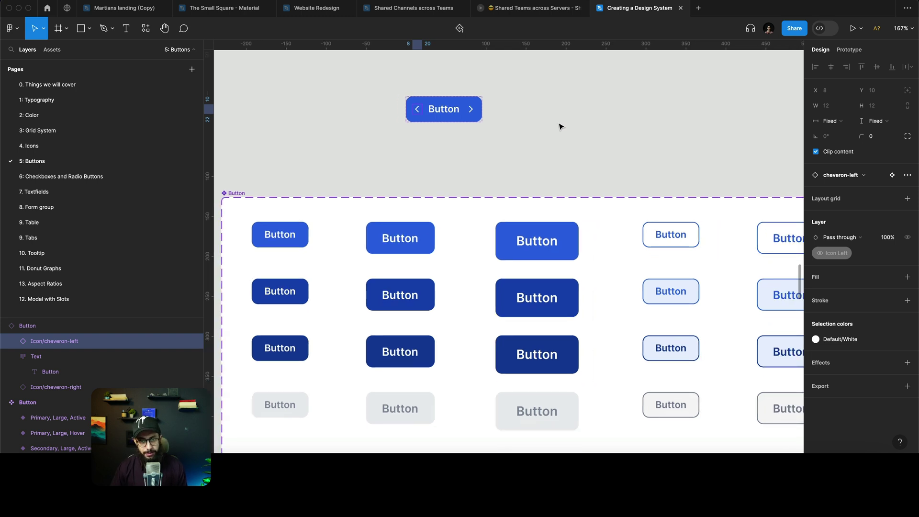
Step: Show the hidden left and right chevron icons in the small primary default variant
left_click(353, 210)
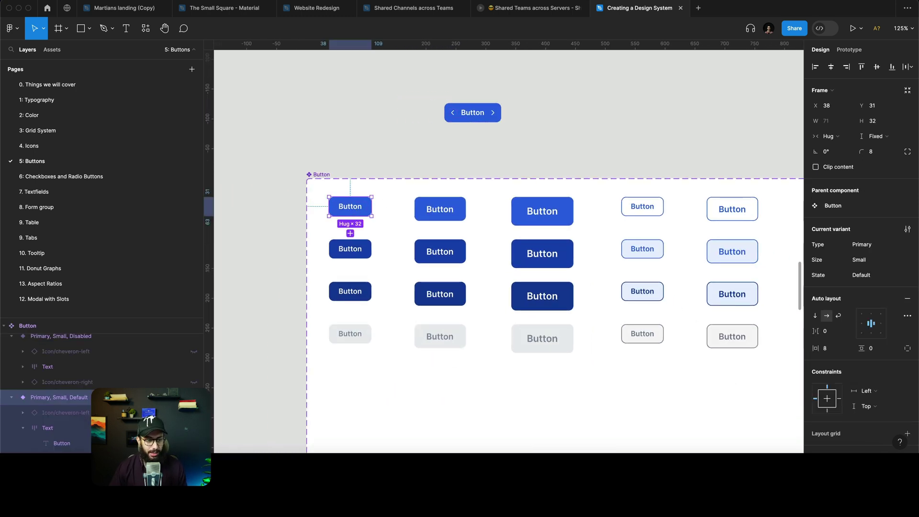
left_click(61, 412)
left_click(61, 437, "shift")
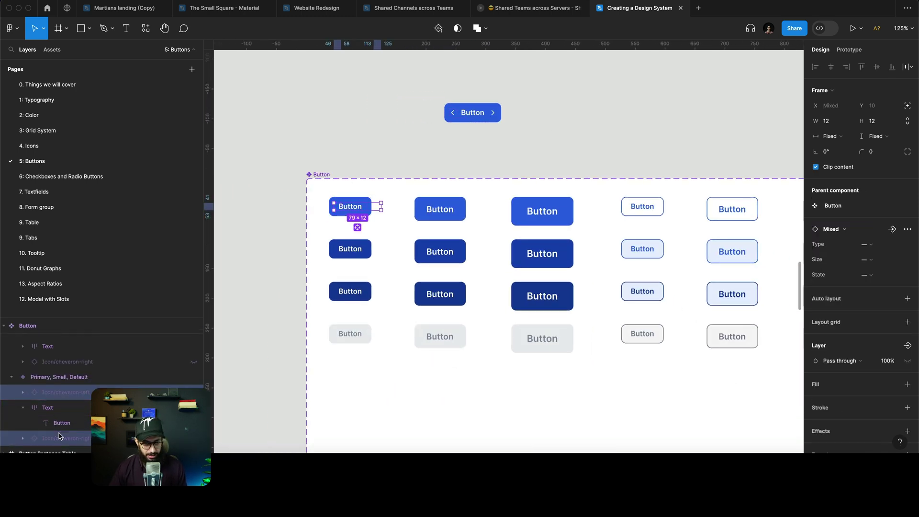
key("super+shift+h")
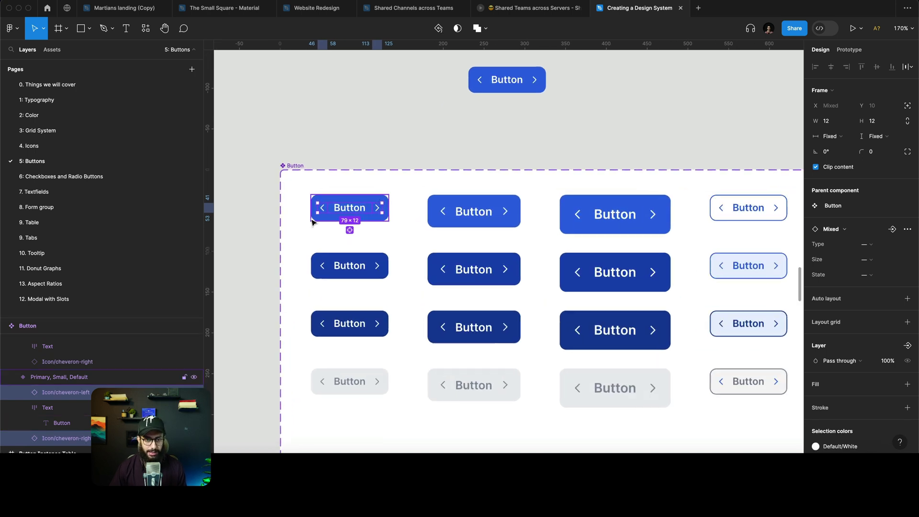
left_click(324, 164)
scroll(338, 184, "up", 3)
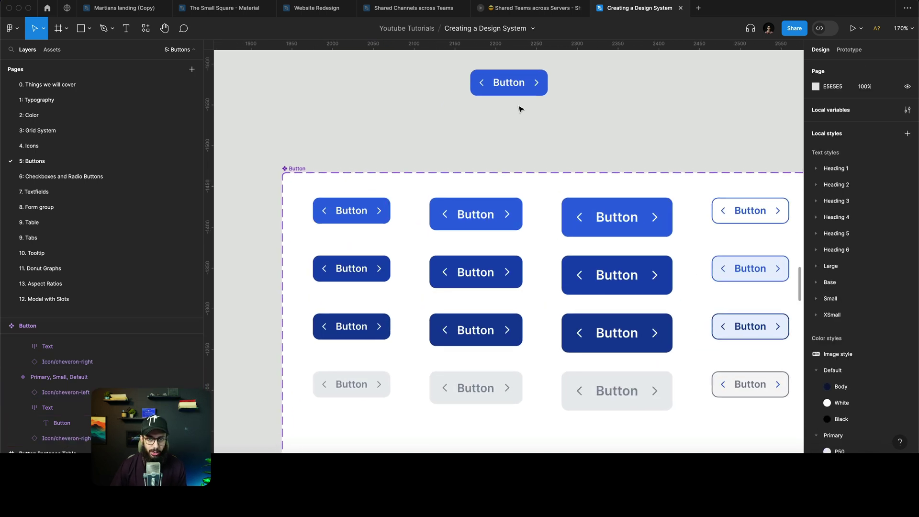
Step: Inspect the button instance's properties, select both chevrons in the small primary default variant, and review the chevrons across the other variants
left_click(520, 90)
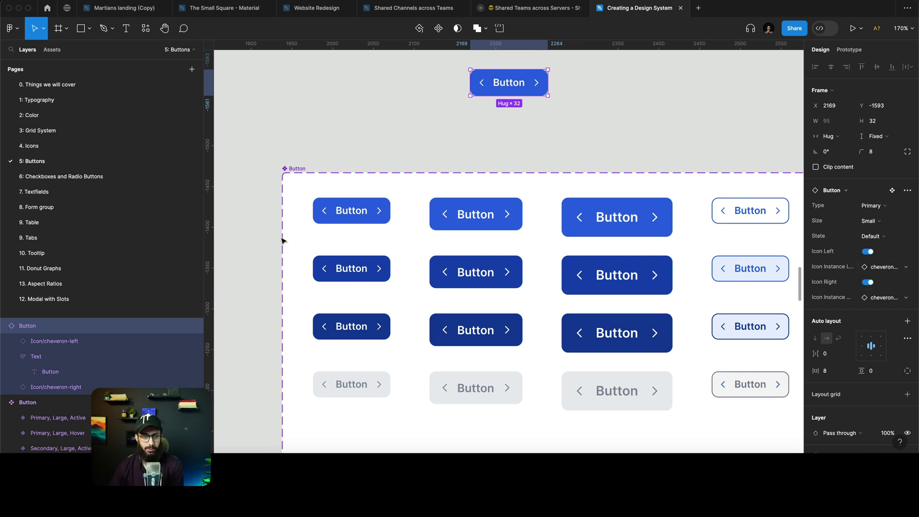
left_click(324, 215)
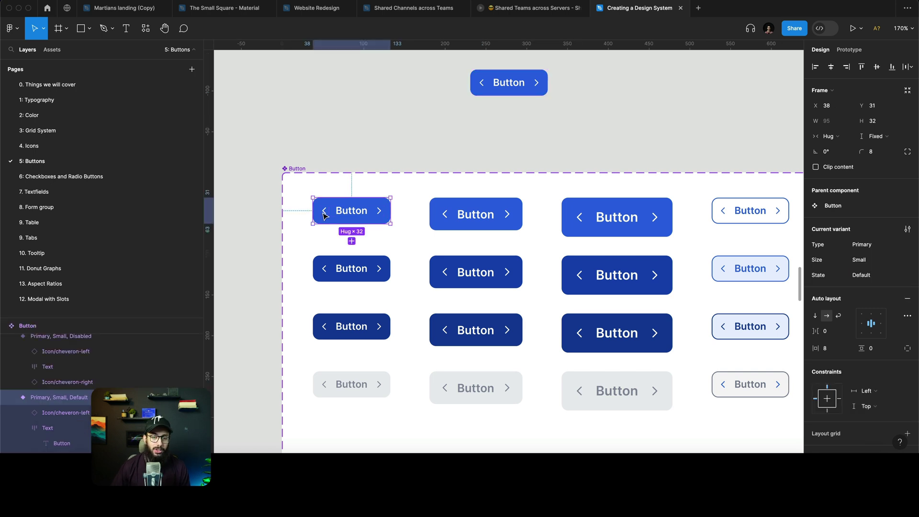
double_click(324, 216)
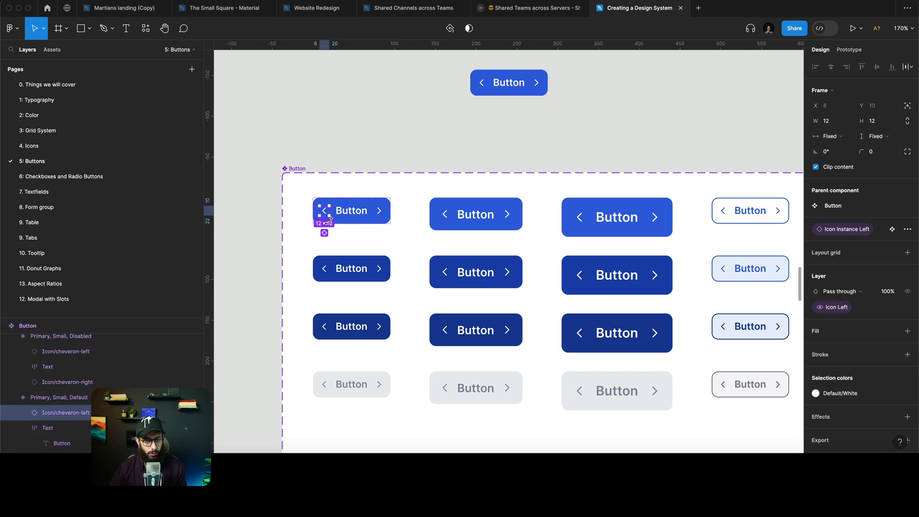
left_click(380, 212, "shift")
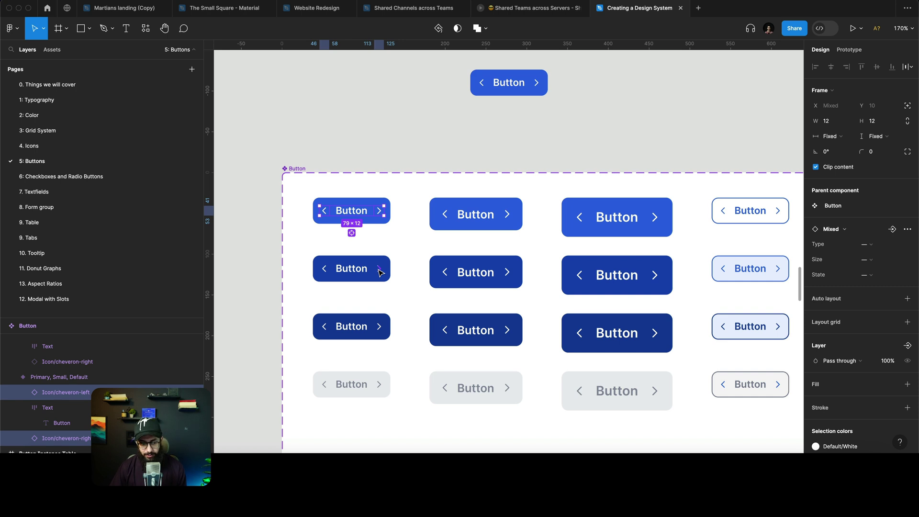
scroll(378, 272, "down", 5)
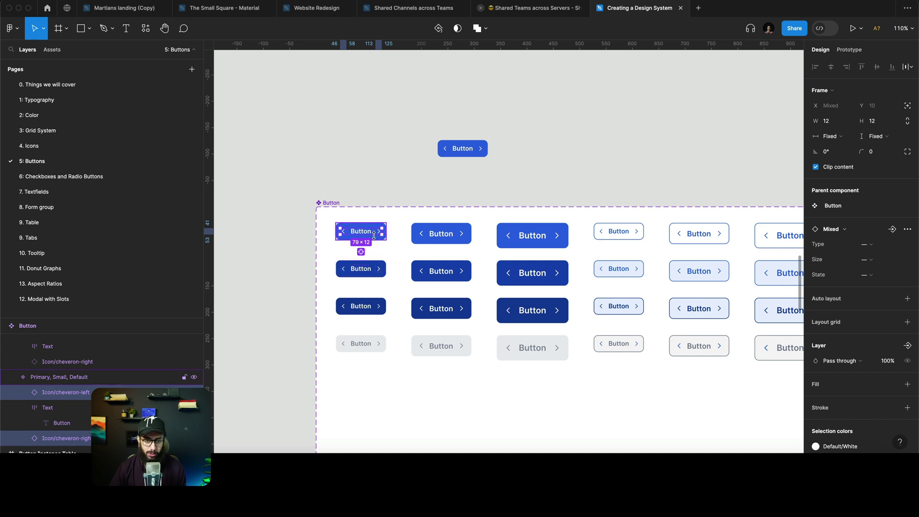
scroll(365, 255, "right", 10)
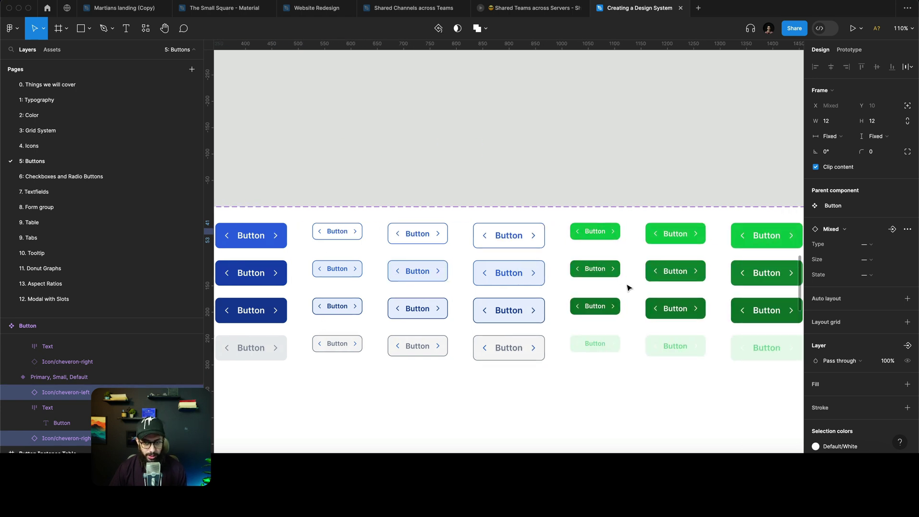
scroll(622, 287, "right", 6)
scroll(620, 287, "left", 15)
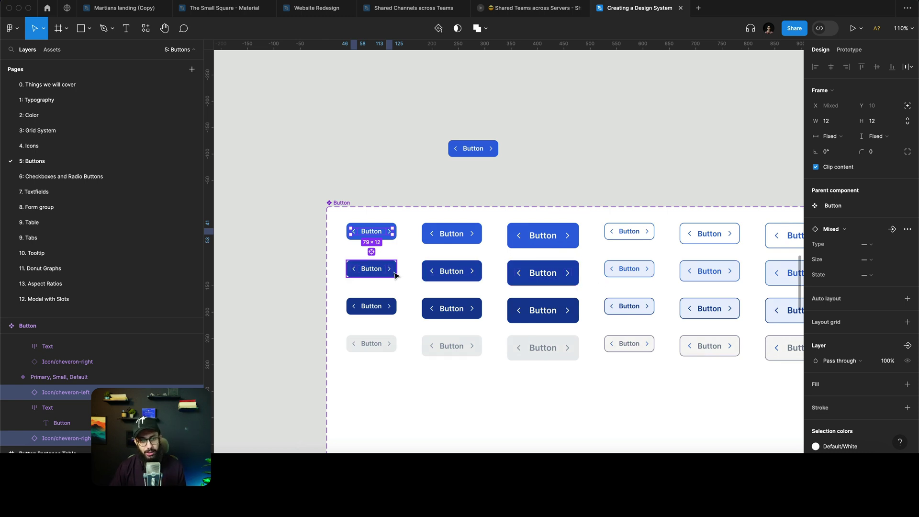
Step: Add the chevron icons of the hover, active and disabled small primary variants to the selection
left_click(353, 268, "shift")
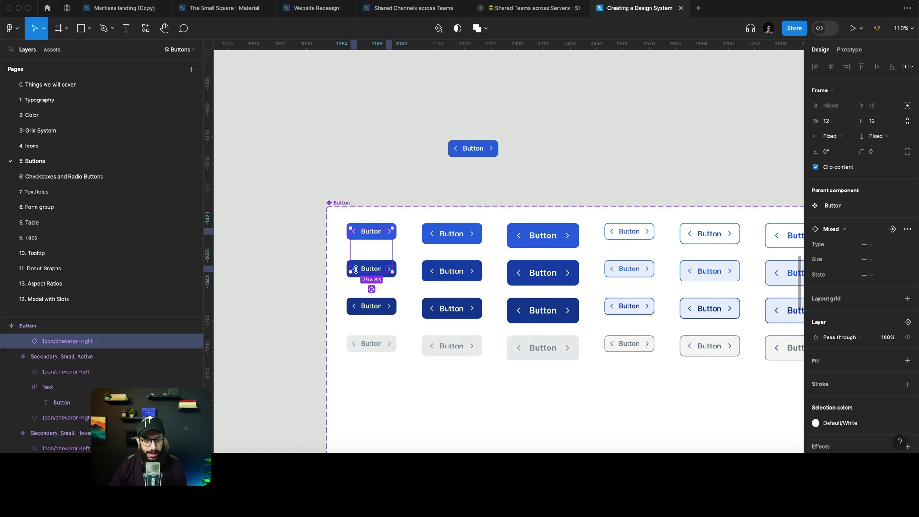
scroll(355, 269, "up", 5)
left_click(351, 343, "shift")
left_click(422, 342, "shift")
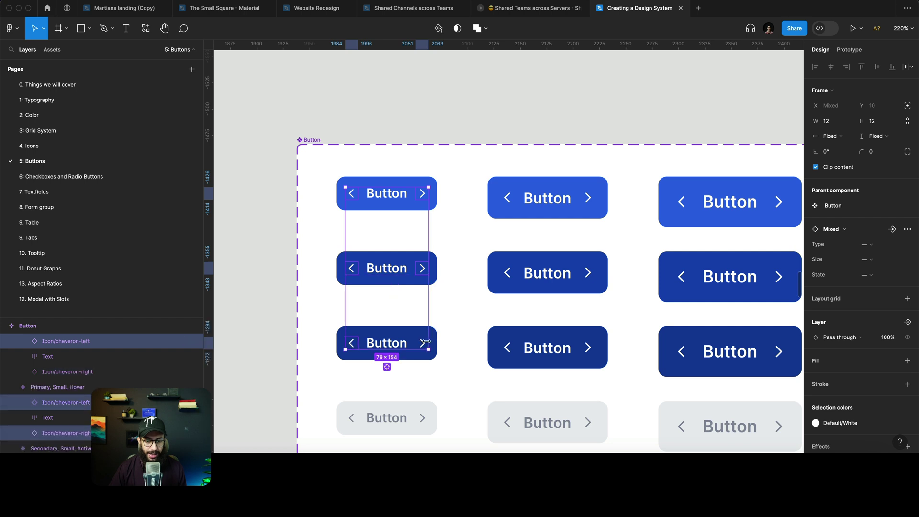
left_click(422, 417, "shift")
left_click(347, 419, "shift")
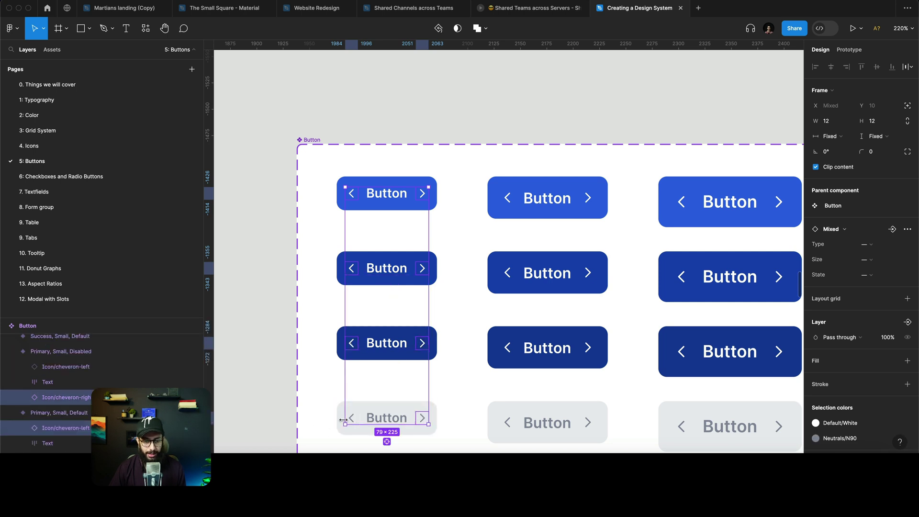
Step: Try the selected chevron icons at a width of 140, and resize them to 14 × 14
left_click(828, 121)
type("140")
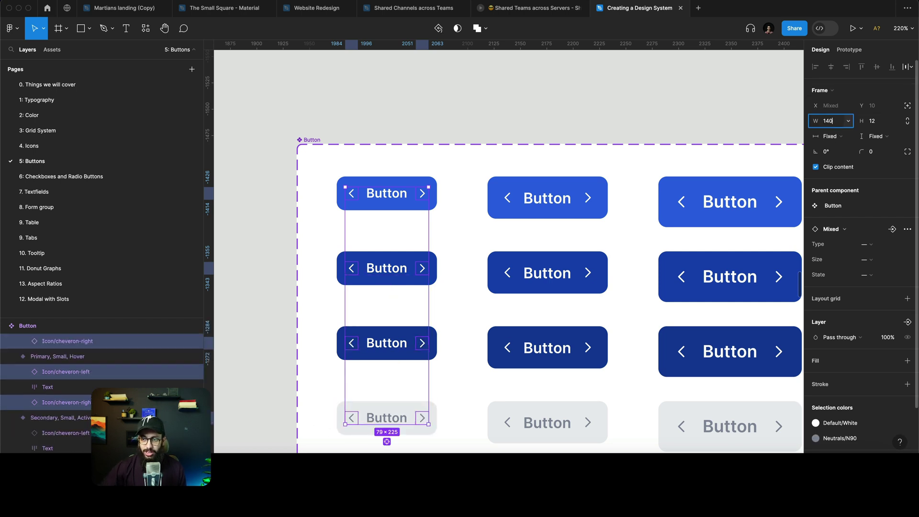
key("Return")
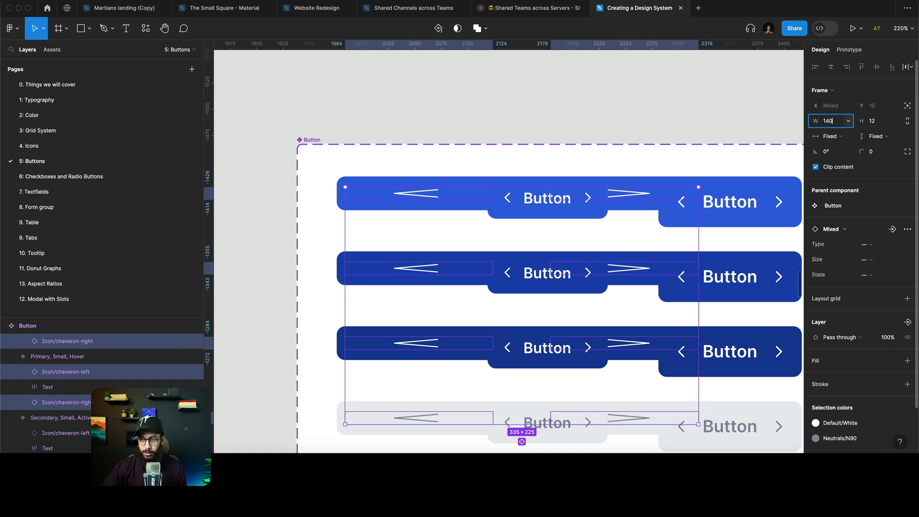
key("Return")
type("14")
key("Return")
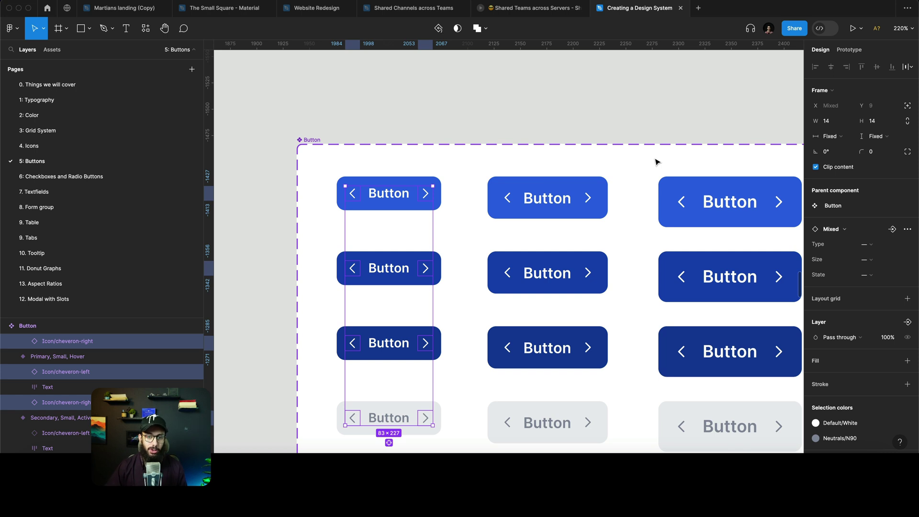
Step: Restore the selected chevron icons to 12 × 12 and clear the selection
type("12")
key("Return")
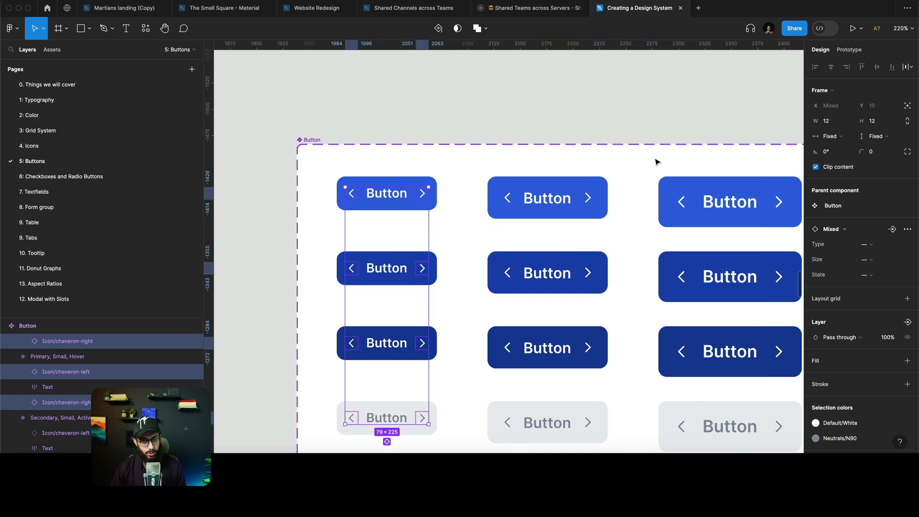
left_click(579, 131)
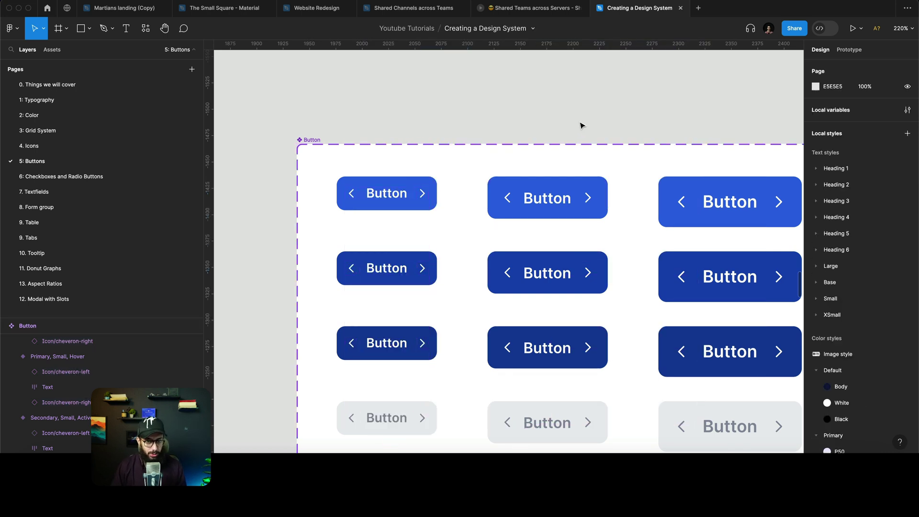
scroll(581, 126, "down", 1)
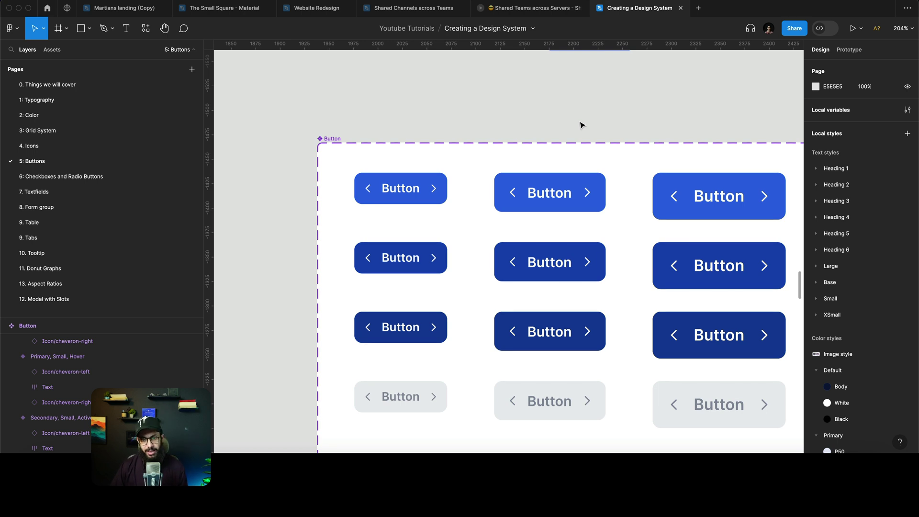
Step: Draw a circle about 7 × 7 inside the small primary default button as a badge
left_click(398, 189)
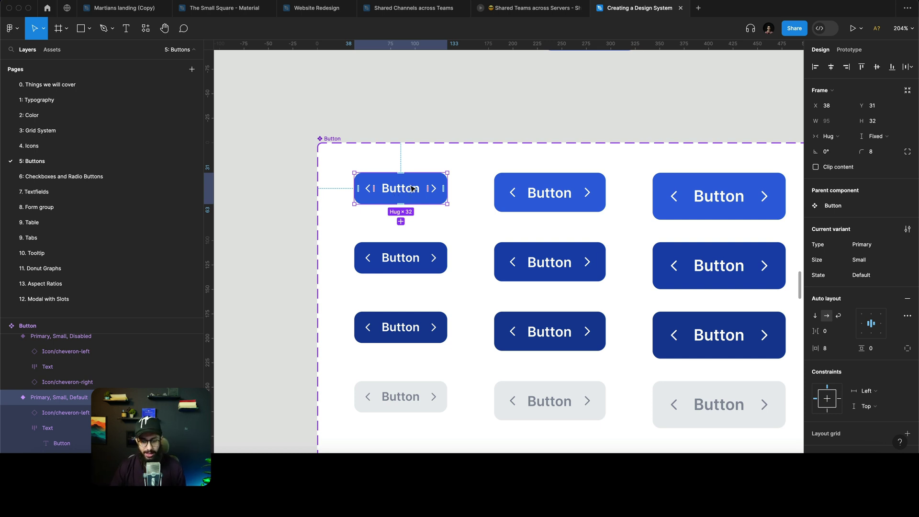
key("o")
left_click_drag(424, 180, 431, 186)
scroll(436, 180, "up", 5)
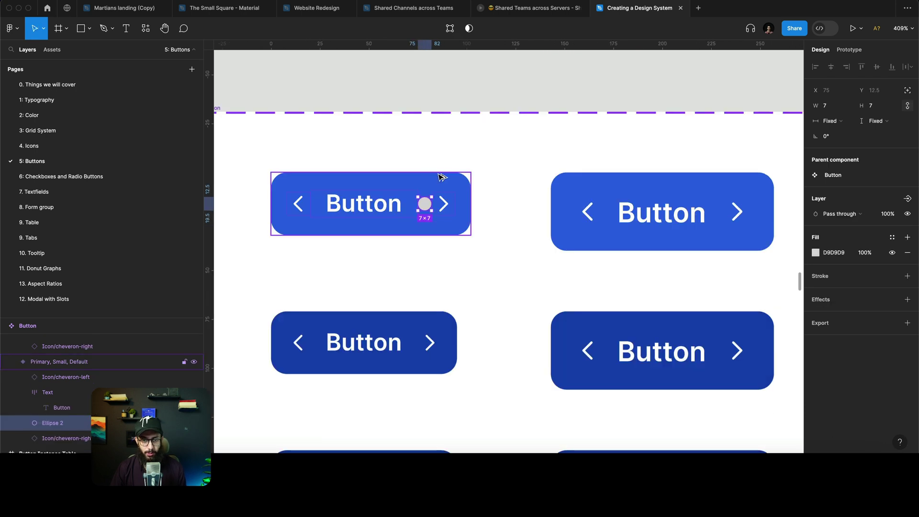
Step: Give the circle absolute position in the button's upper-right corner at Y 0, and resize it to 8 × 8
left_click(907, 90)
left_click(880, 90)
type("0")
key("Return")
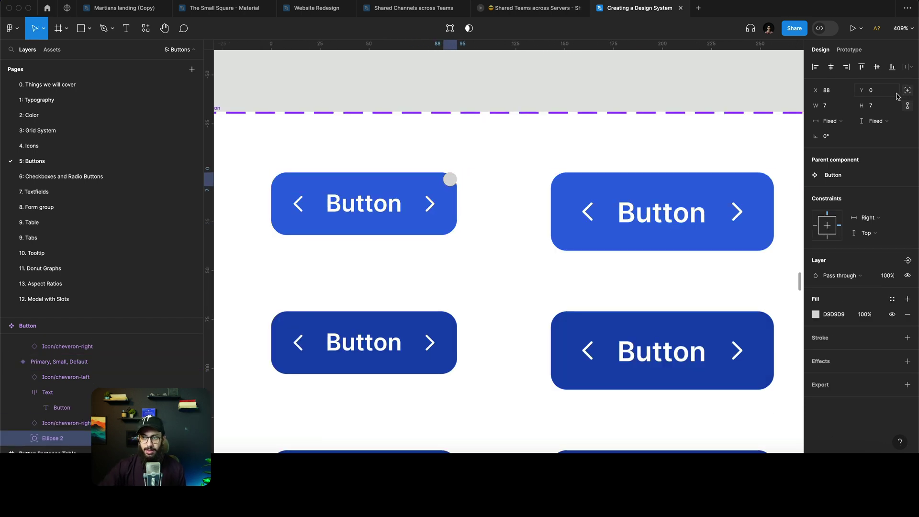
key("super+Right")
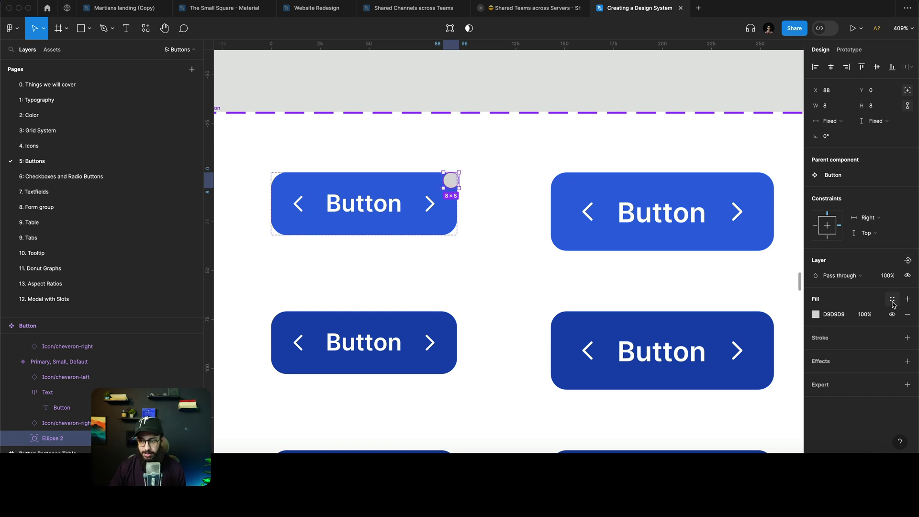
Step: Fill the badge circle with the Primary/P100 color style
left_click(892, 299)
type("p100")
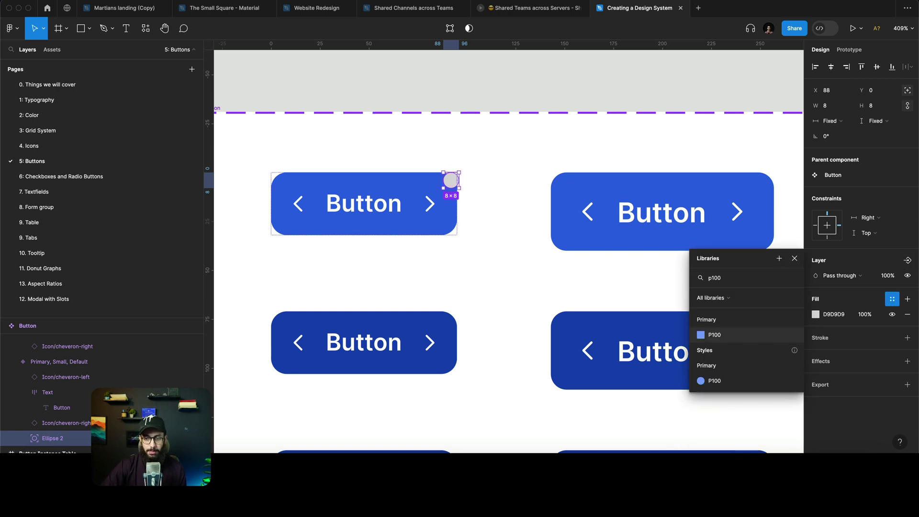
left_click(714, 380)
scroll(354, 206, "down", 3)
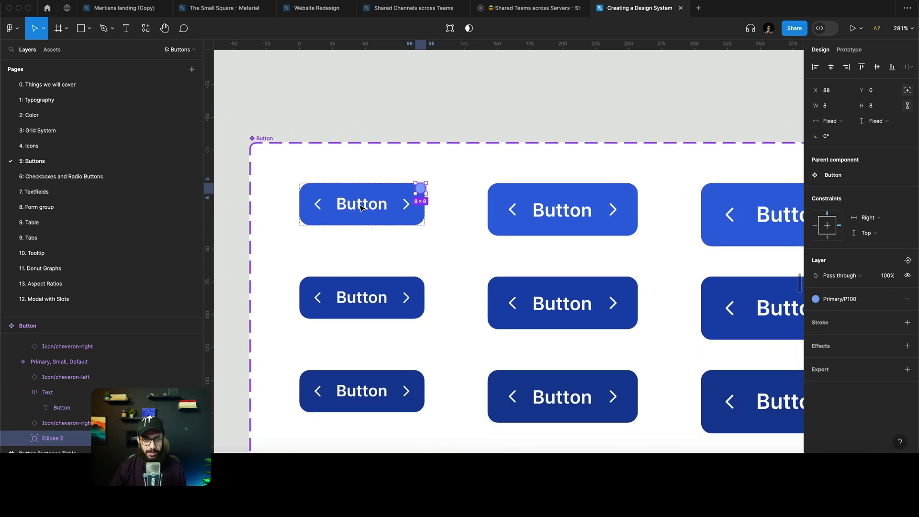
scroll(362, 205, "down", 2)
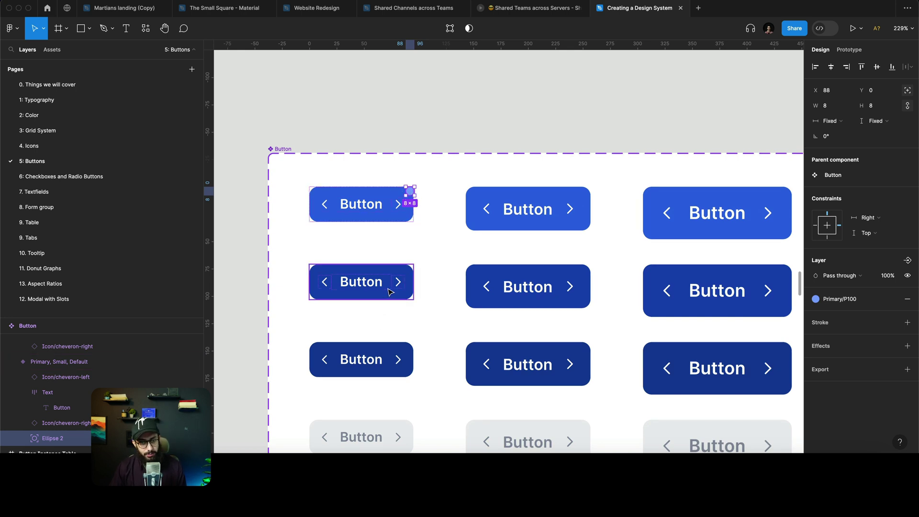
scroll(389, 292, "down", 5)
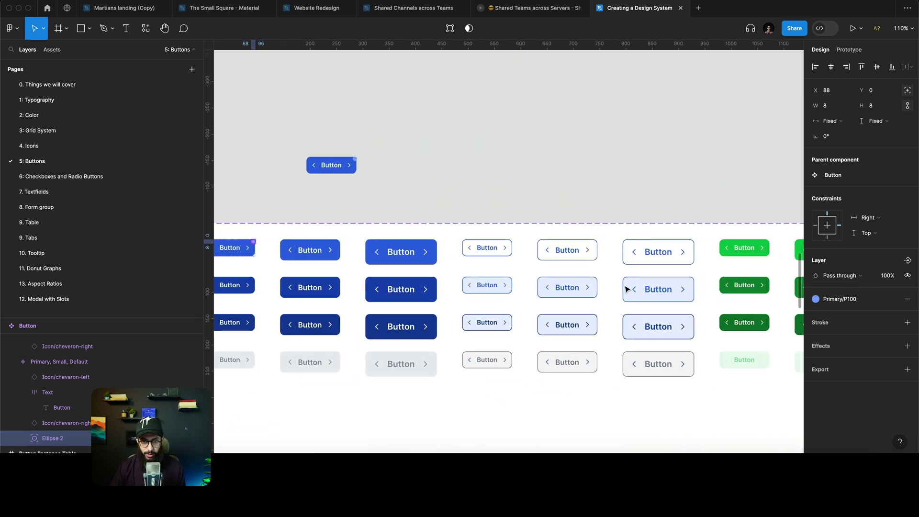
Step: Look over the Button set's variants around the newly badged small primary button and clear the selection
scroll(626, 287, "right", 5)
scroll(619, 287, "left", 7)
scroll(565, 279, "left", 1)
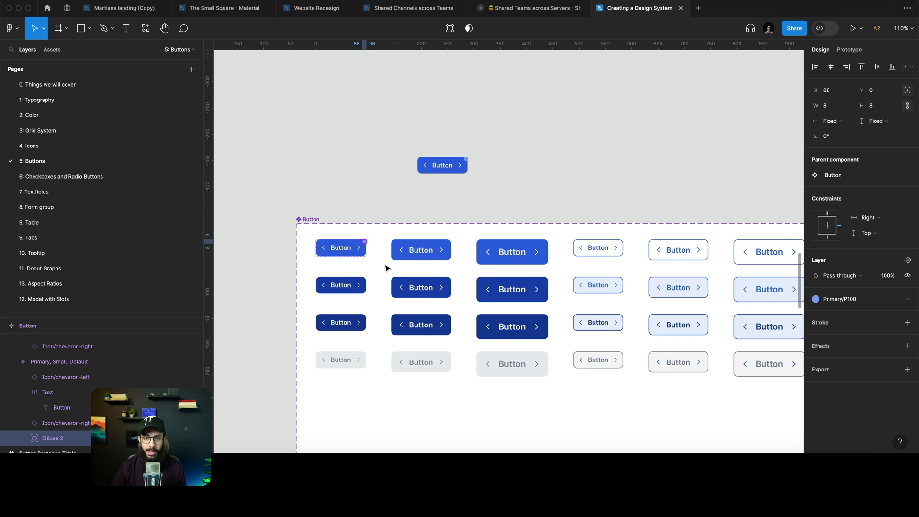
scroll(366, 256, "up", 5)
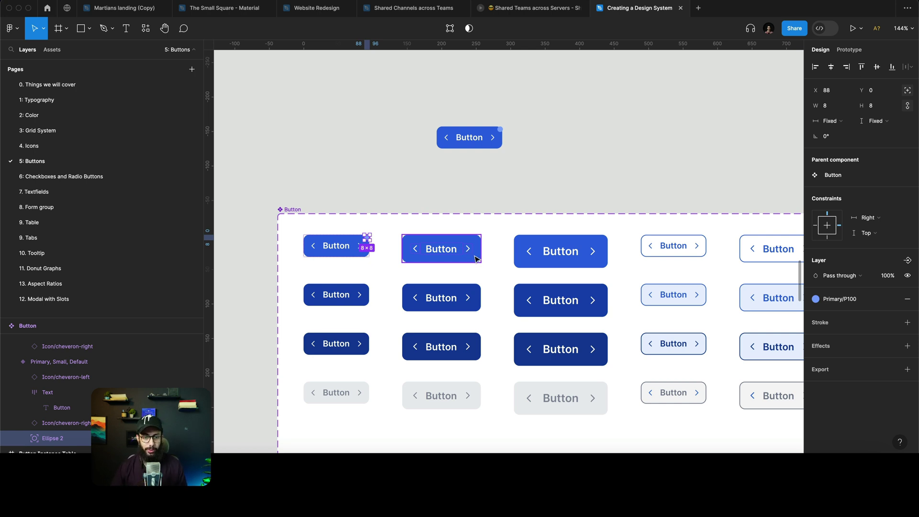
left_click(421, 232)
Step: Locate the _Base Button component set below the Button set and inspect its Small, Medium and Large variants
scroll(421, 233, "down", 10)
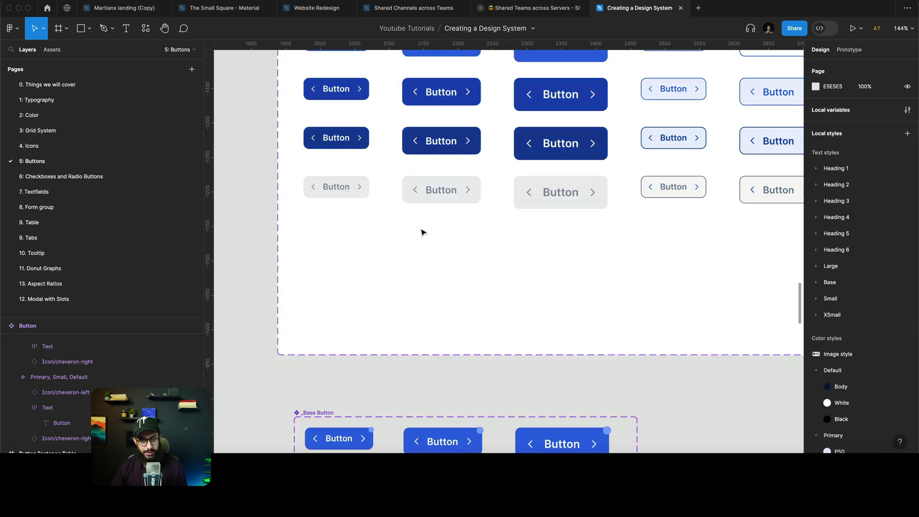
scroll(457, 237, "down", 2)
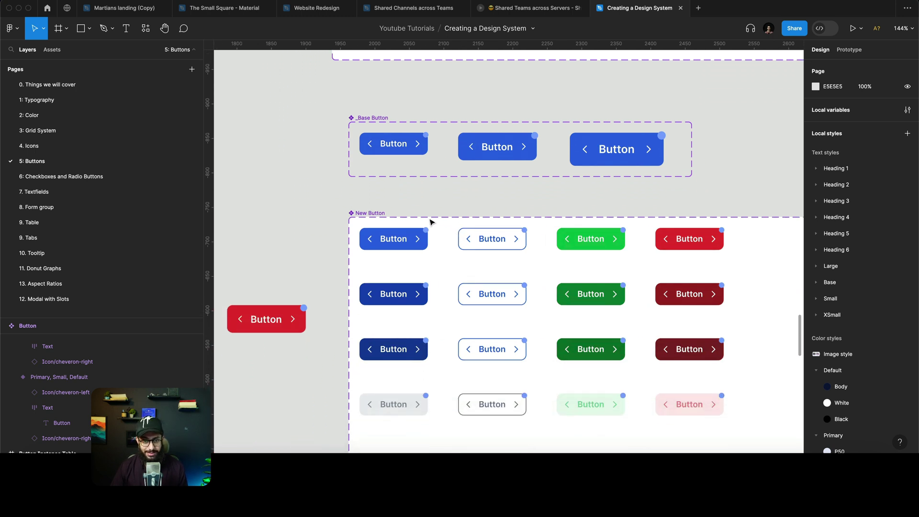
scroll(431, 217, "down", 5)
scroll(431, 222, "up", 5)
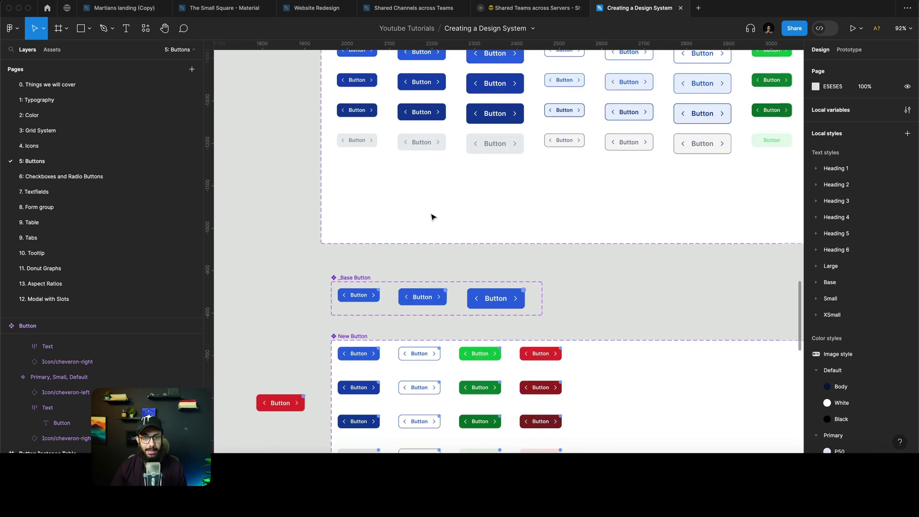
scroll(432, 214, "down", 3)
scroll(521, 215, "down", 6)
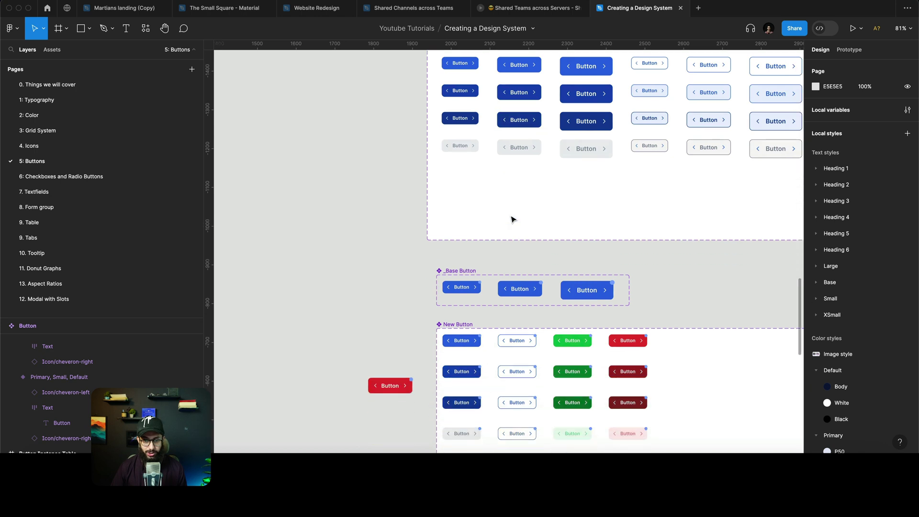
scroll(550, 232, "up", 3)
scroll(507, 201, "up", 1)
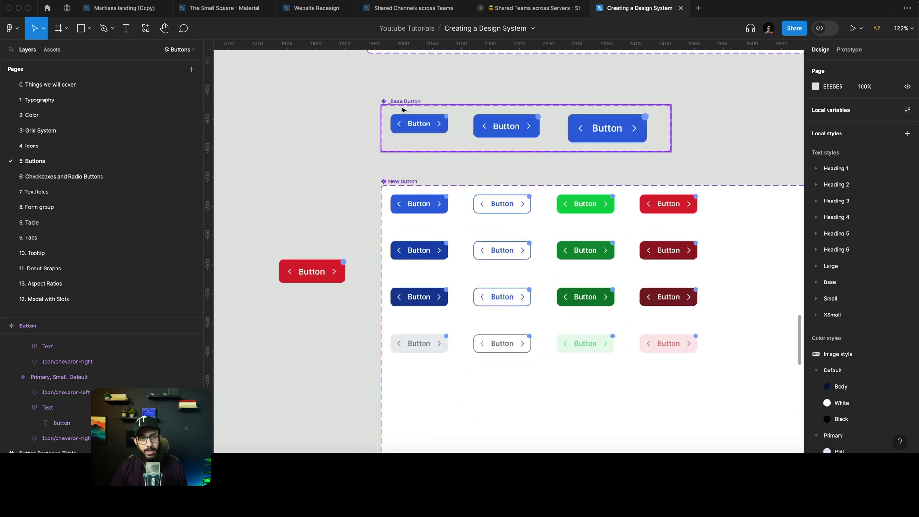
left_click(420, 121)
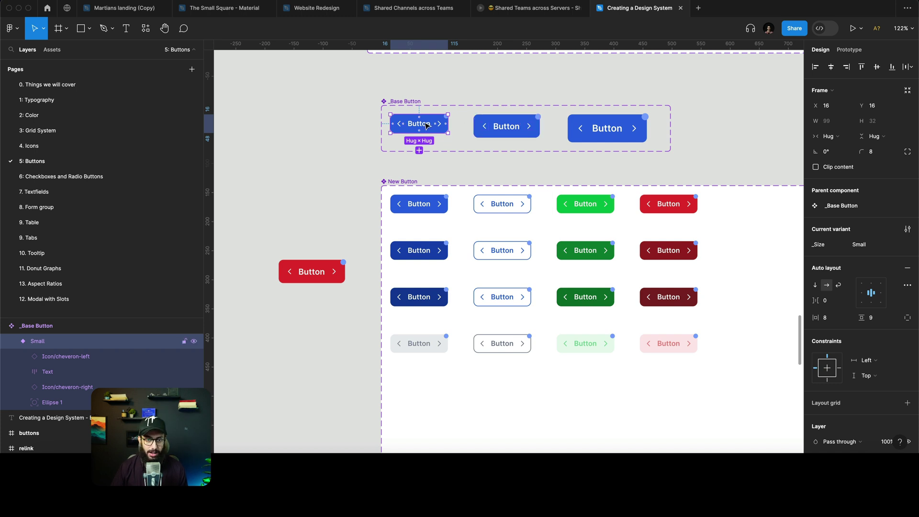
left_click(502, 124)
left_click(633, 126)
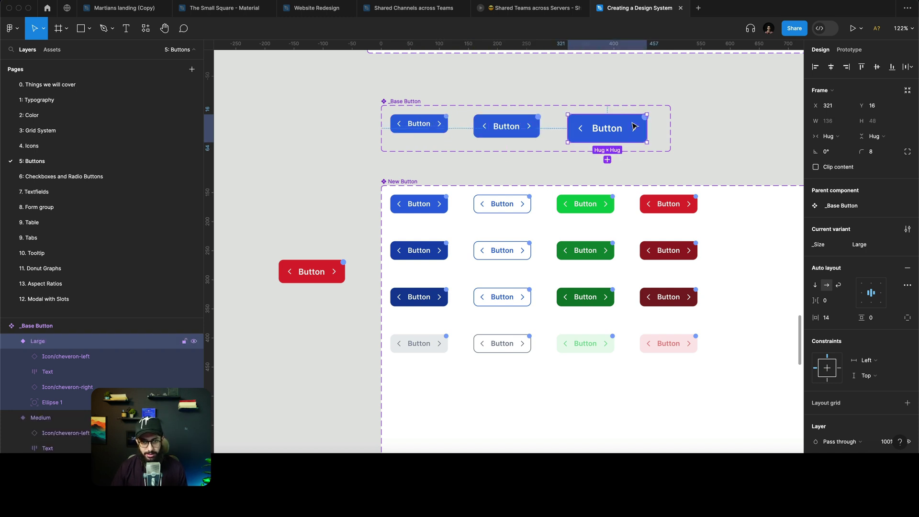
Step: Inspect the primary Default, Hover and Active variants in New Button, and select the whole component set
left_click(430, 210)
left_click(417, 254, "shift")
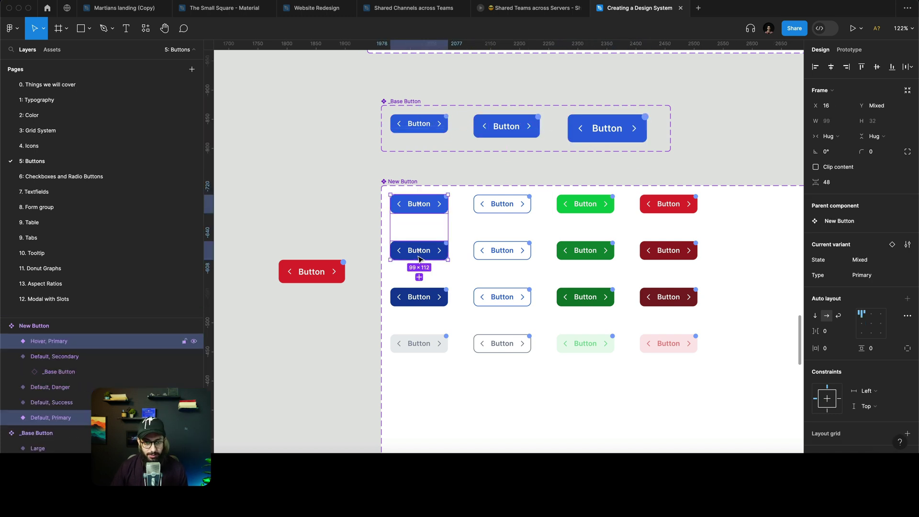
left_click(419, 296, "shift")
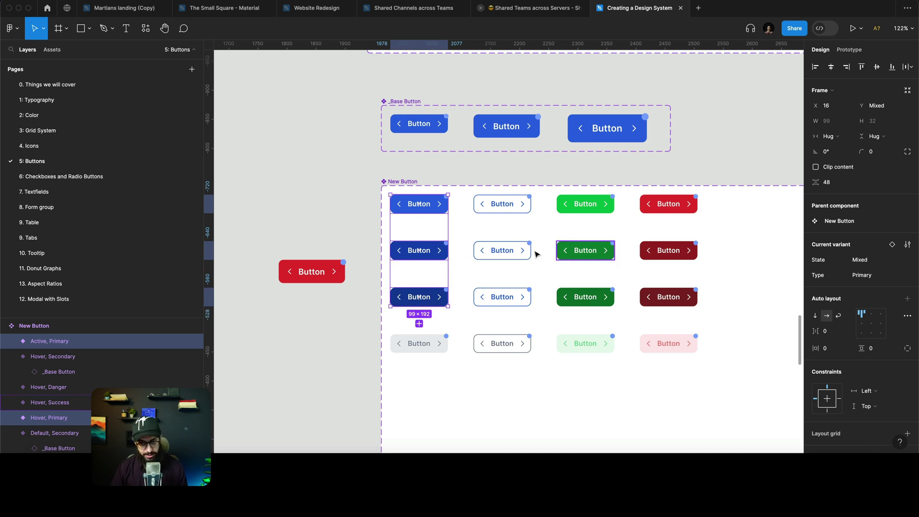
left_click(400, 181)
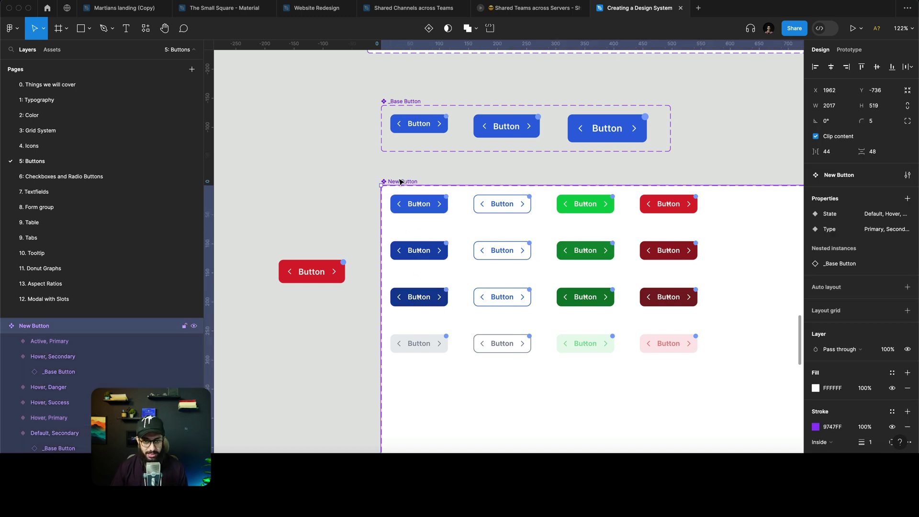
Step: Switch the red New Button instance's State to Hover and back to Default
left_click(293, 276)
left_click(883, 207)
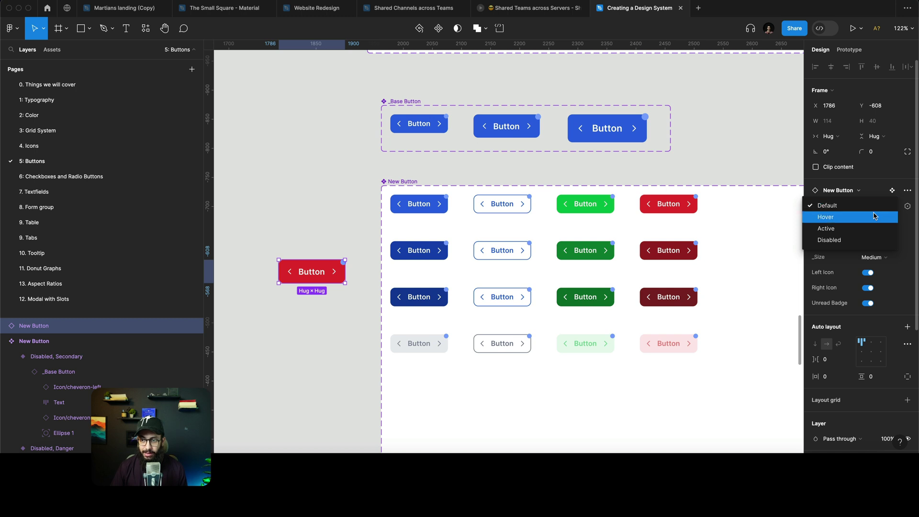
left_click(880, 217)
left_click(880, 206)
left_click(868, 200)
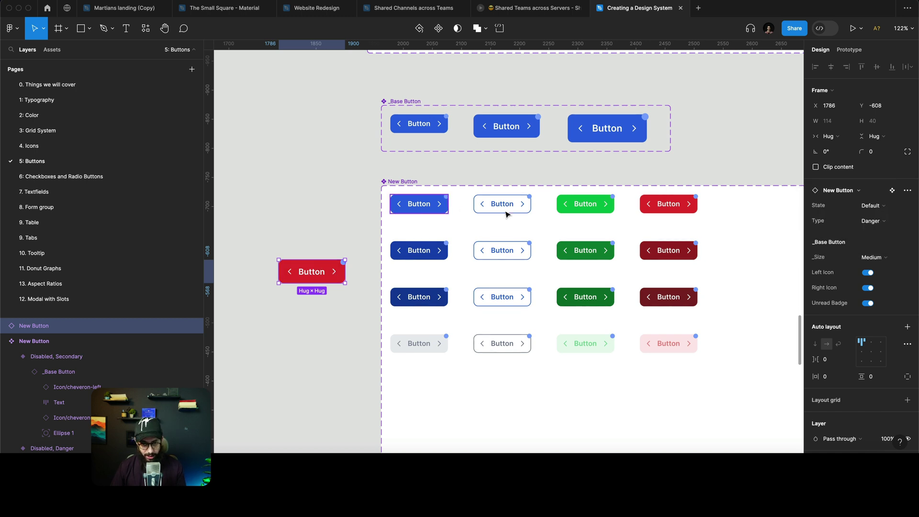
Step: Switch the New Button instance's Type through Primary and Secondary, ending on Success
left_click(870, 218)
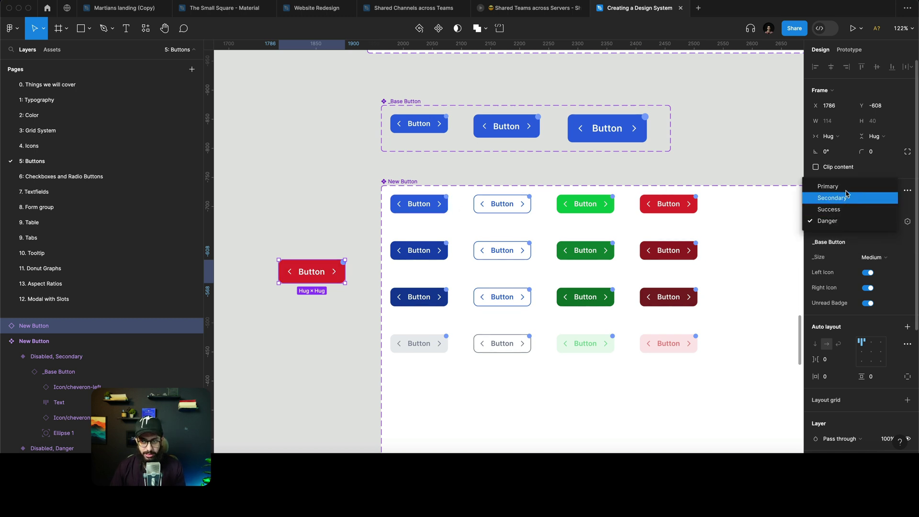
left_click(847, 187)
left_click(870, 221)
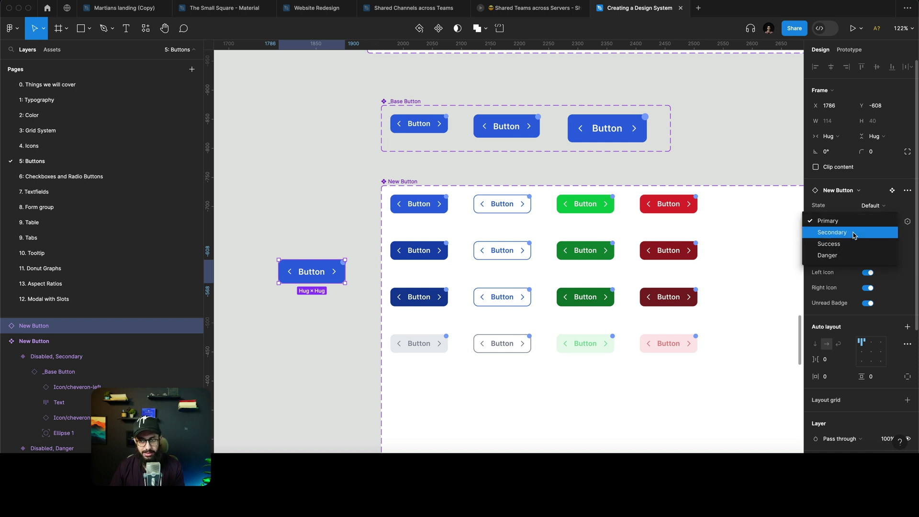
left_click(864, 232)
left_click(869, 220)
left_click(862, 237)
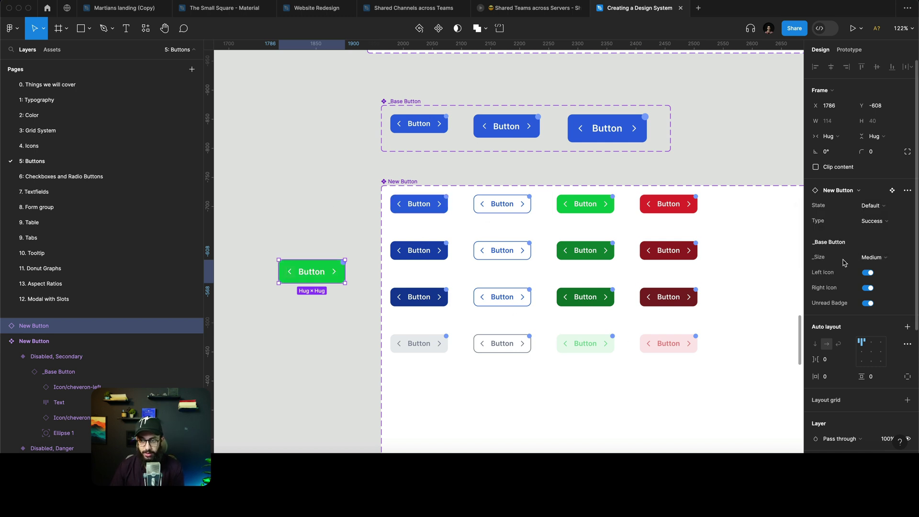
Step: Switch the green instance's nested _Size property to Large and then to Small
left_click(891, 258)
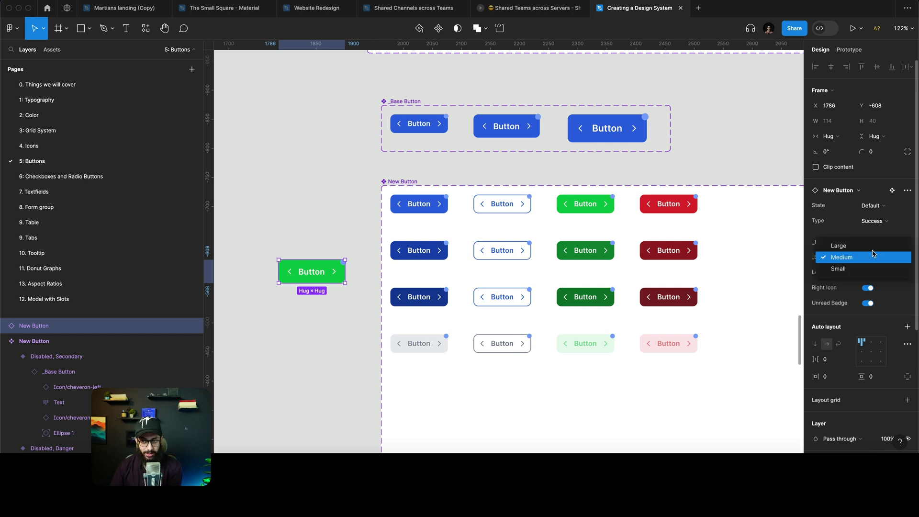
left_click(872, 246)
left_click(870, 257)
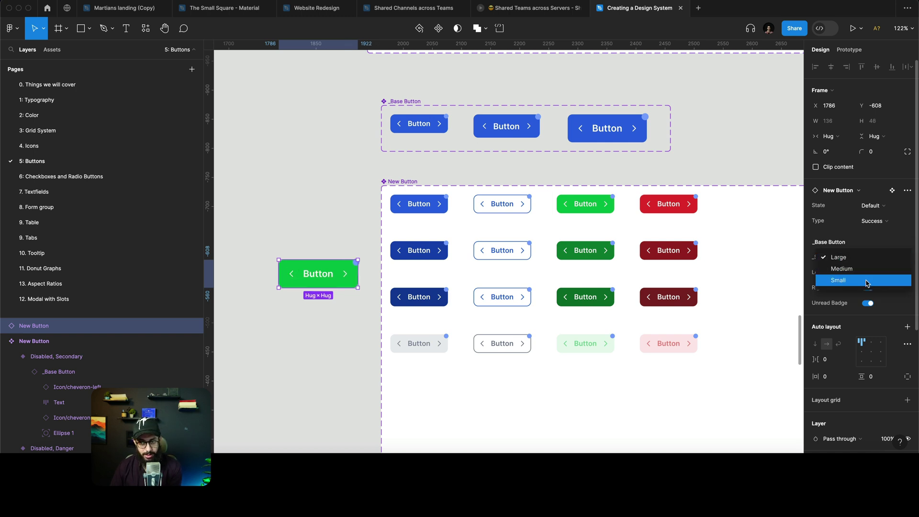
left_click(867, 281)
left_click(433, 130)
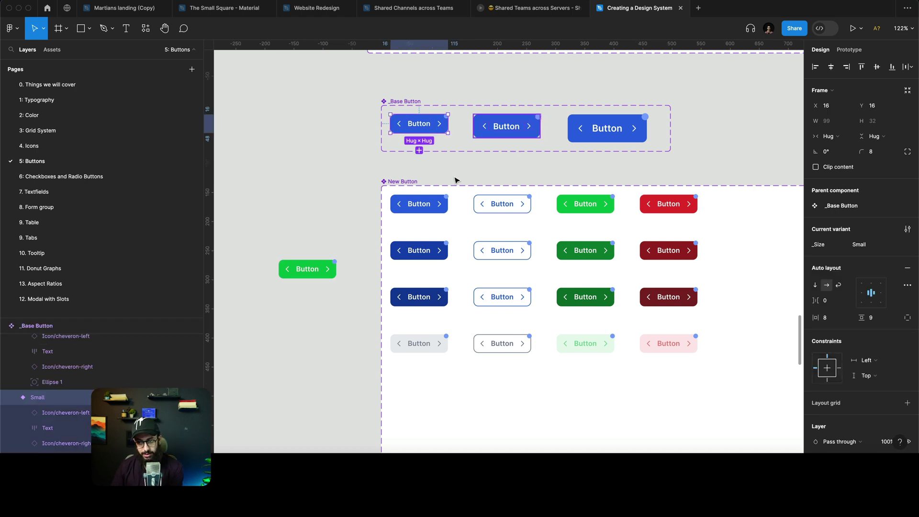
Step: Toggle the green instance's Left Icon, Right Icon and Unread Badge properties off and back on
left_click(296, 263)
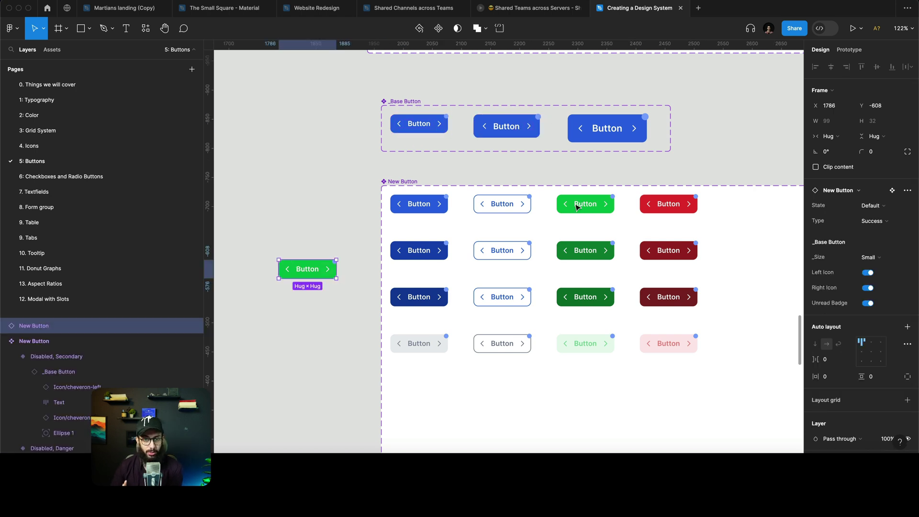
left_click(868, 274)
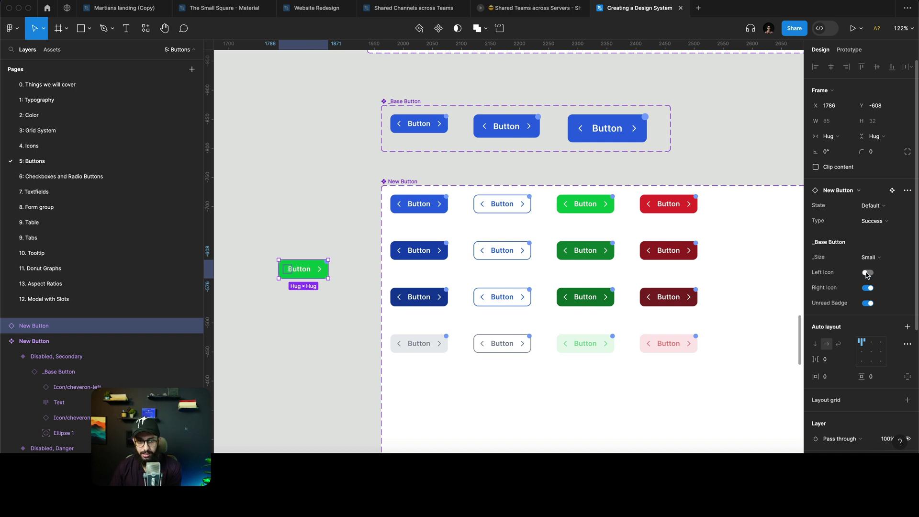
left_click(867, 288)
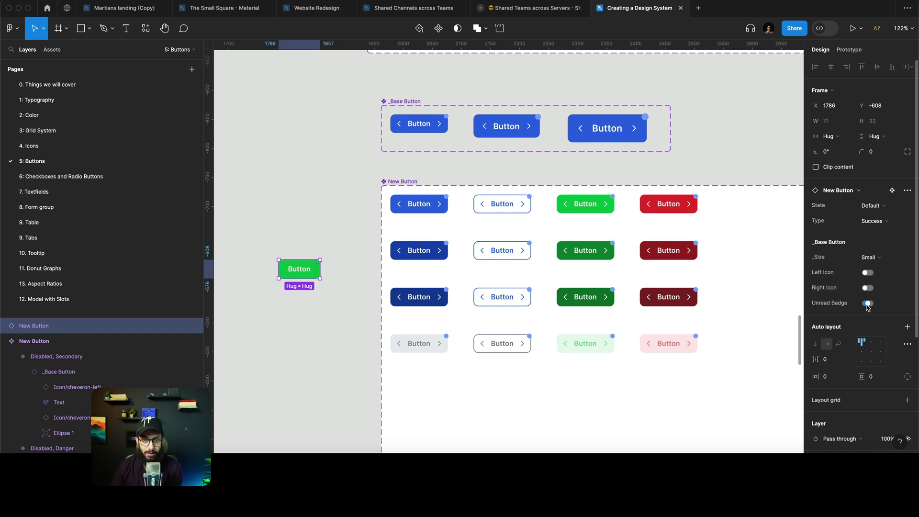
left_click(868, 303)
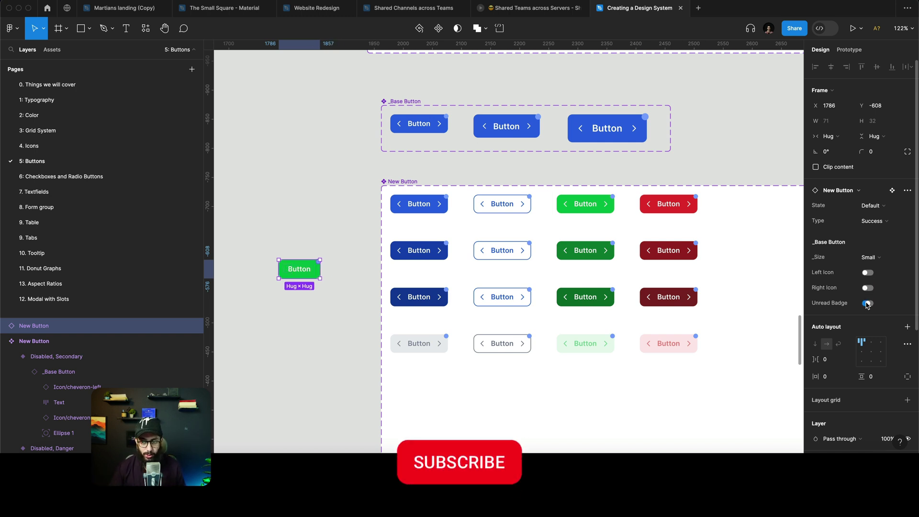
left_click(868, 288)
left_click(868, 274)
Step: Resize both chevron icons in the small _Base Button variant to 12 × 12
left_click(401, 126)
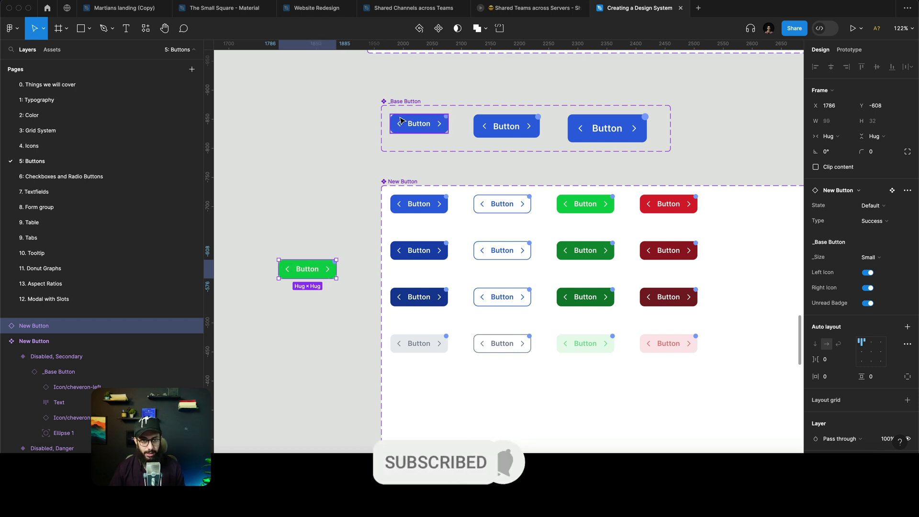
left_click(400, 125)
scroll(400, 125, "up", 3)
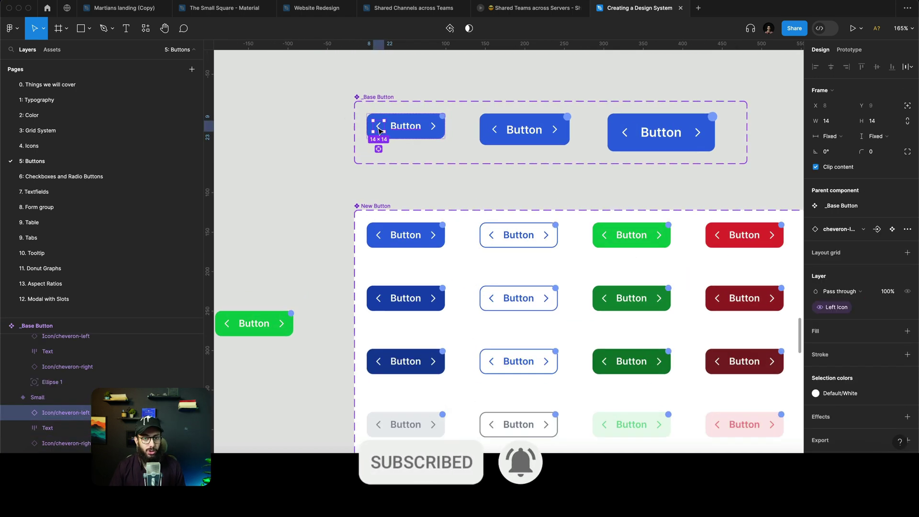
left_click(432, 127, "shift")
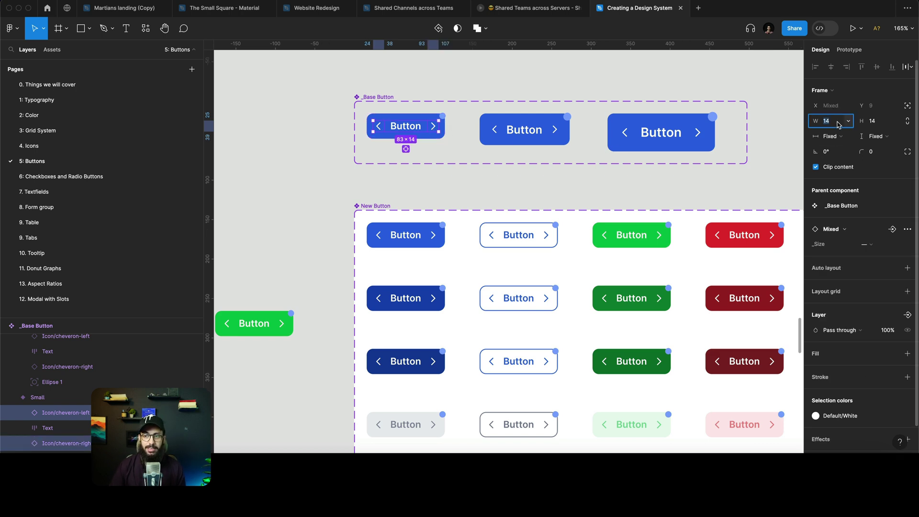
key("Return")
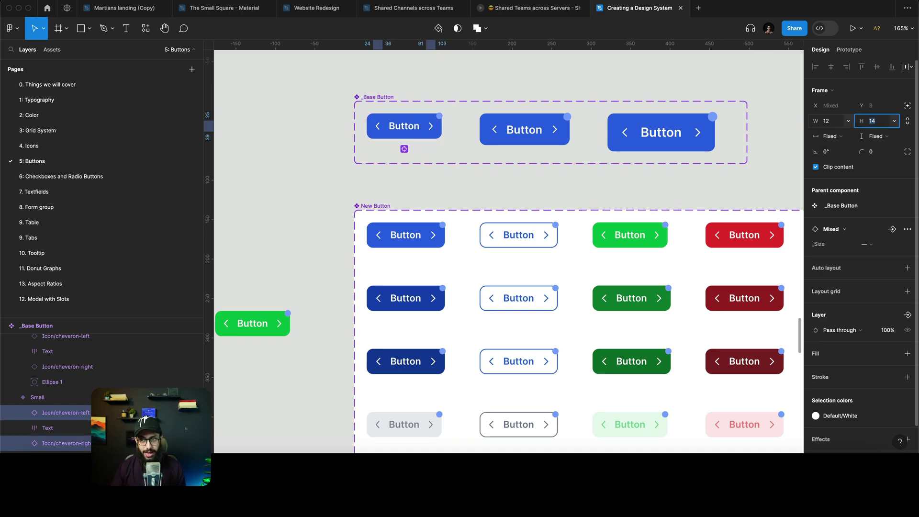
Step: Resize both chevron icons in the medium _Base Button variant to 16 × 16
scroll(551, 209, "right", 3)
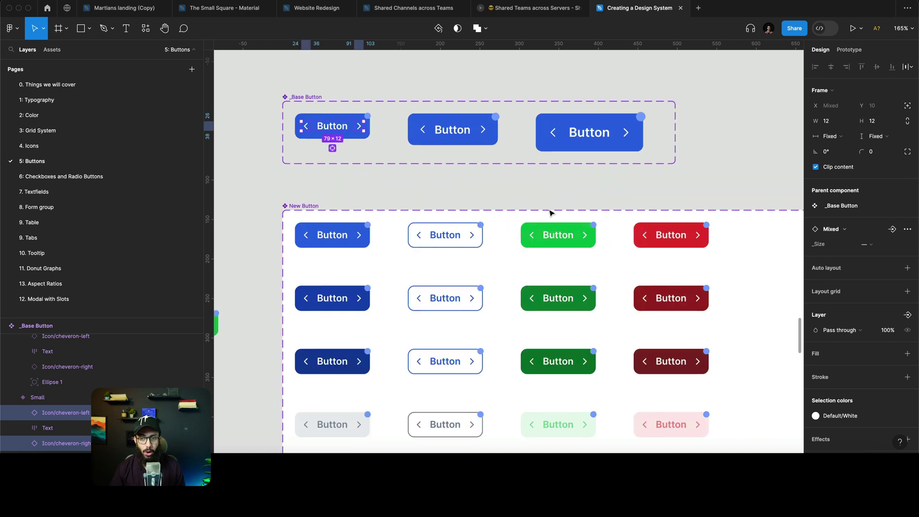
scroll(554, 209, "down", 5)
scroll(534, 211, "up", 5)
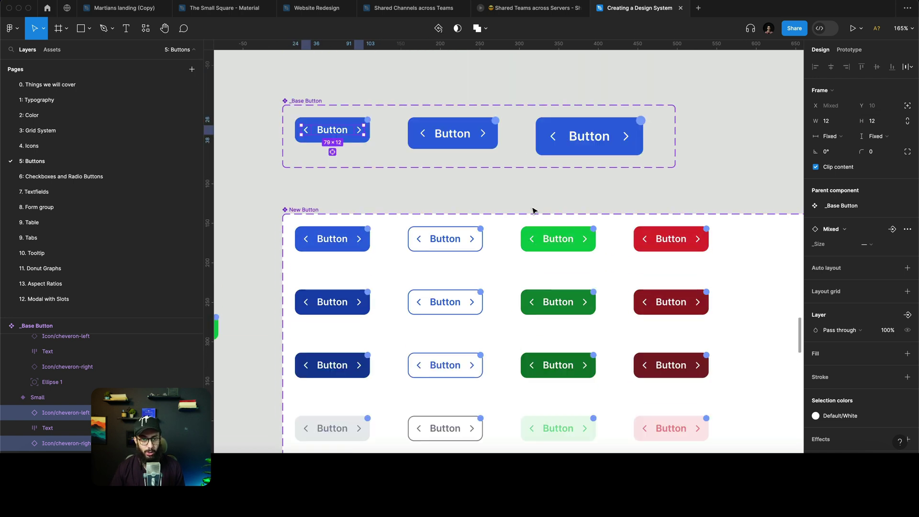
left_click(418, 132)
left_click(458, 135)
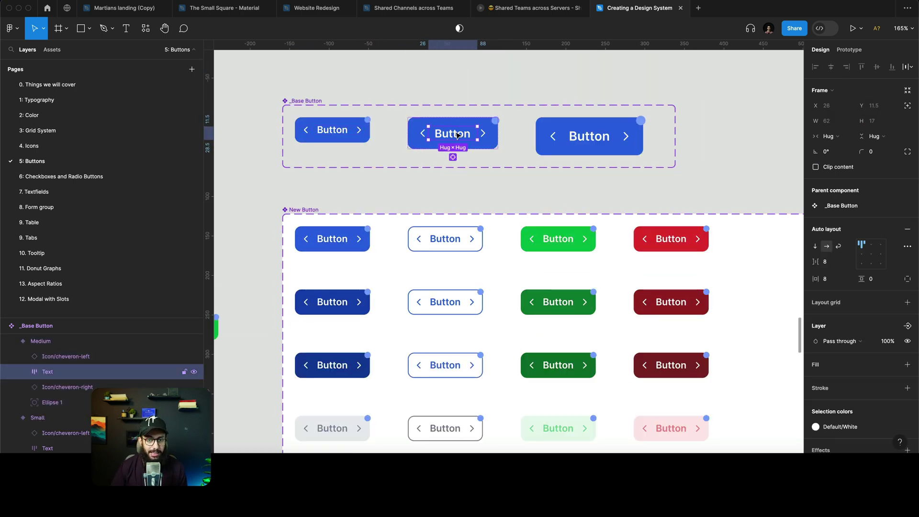
key("shift+Tab")
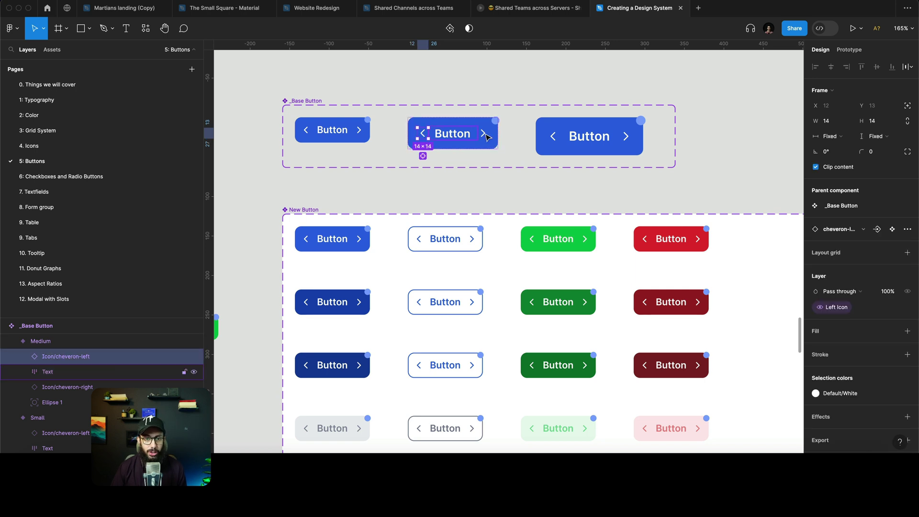
left_click(484, 134, "shift")
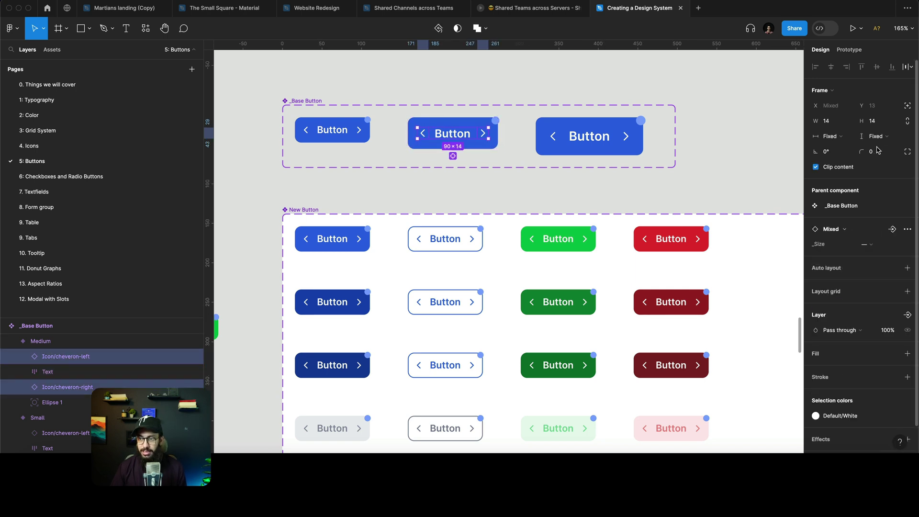
left_click(831, 122)
type("16")
key("Tab")
Step: Set the green New Button instance's nested _Size property to Medium
scroll(424, 316, "left", 5)
scroll(424, 316, "down", 2)
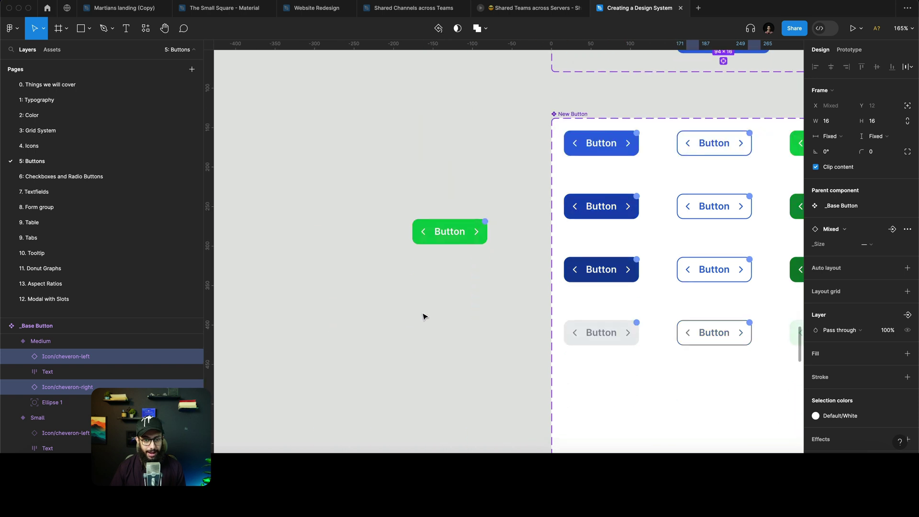
left_click(445, 239)
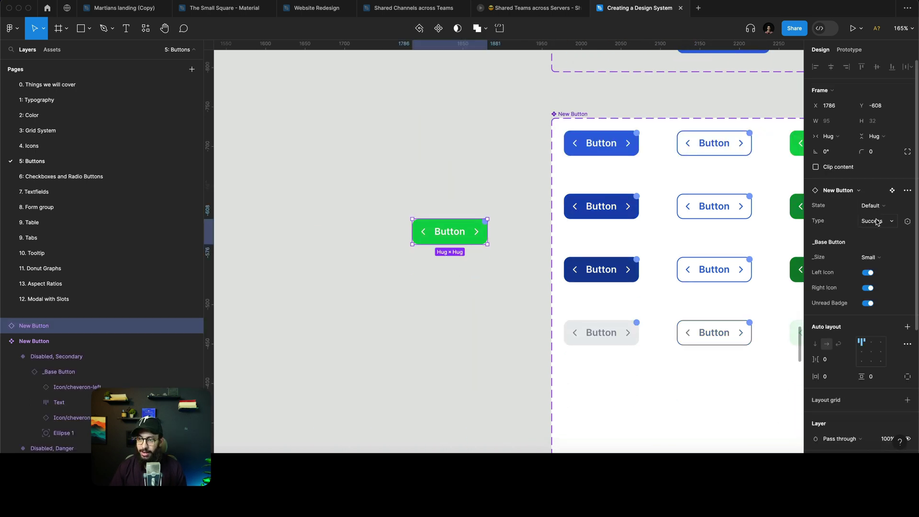
left_click(878, 253)
left_click(871, 245)
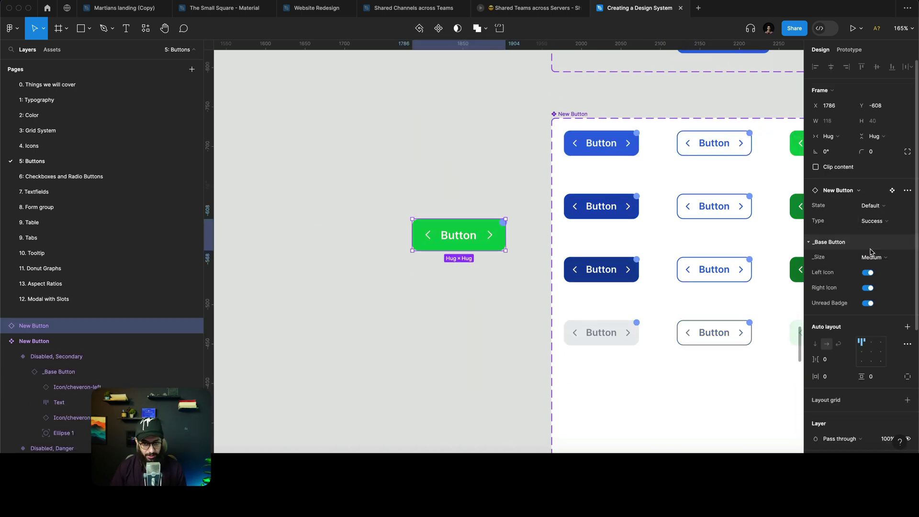
Step: Inspect the size of the left chevron nested inside the green instance and compare it with the component sets
double_click(428, 237)
double_click(428, 238)
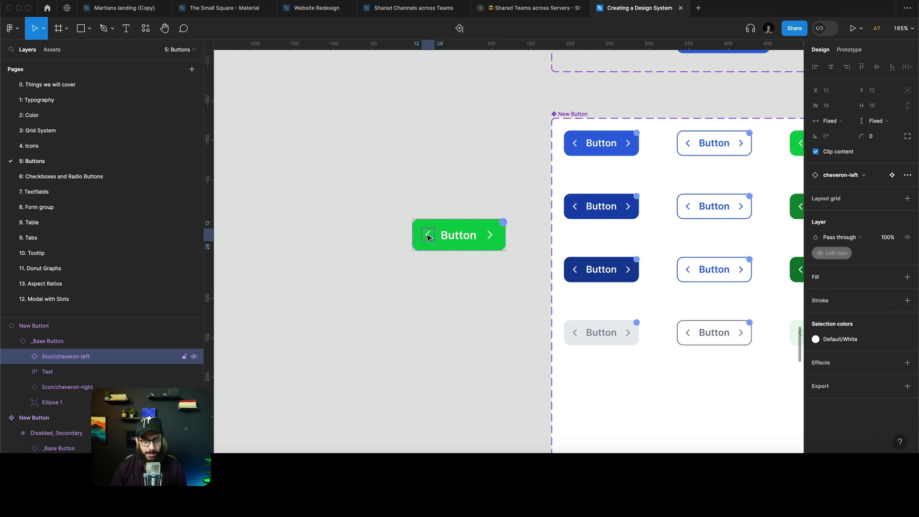
scroll(596, 181, "down", 6)
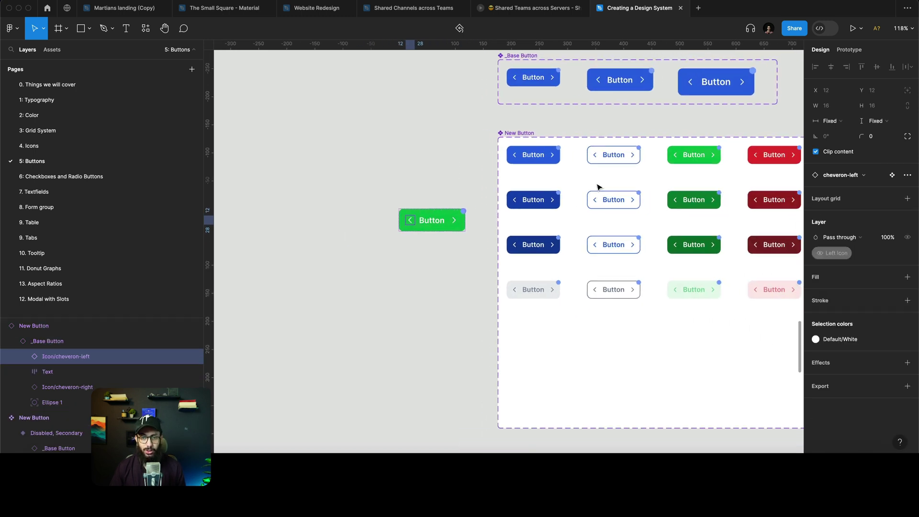
left_click(706, 115)
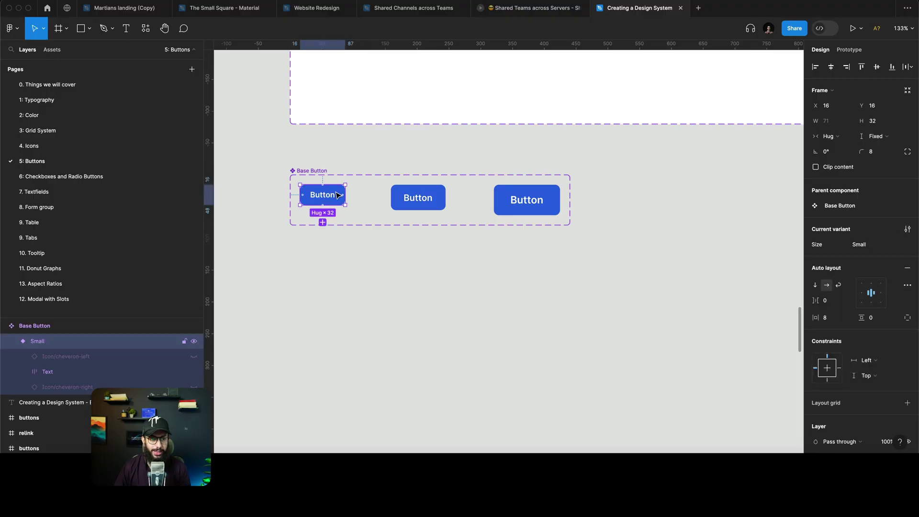
Step: Review the medium and large Base Button variants and the small, medium and large default Primary variants of the original Button set
left_click(435, 196)
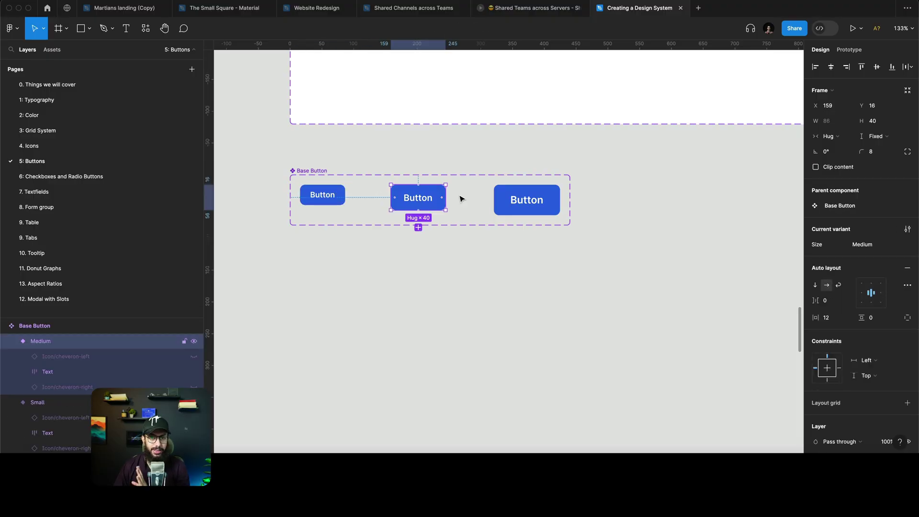
left_click(535, 196)
scroll(461, 195, "up", 10)
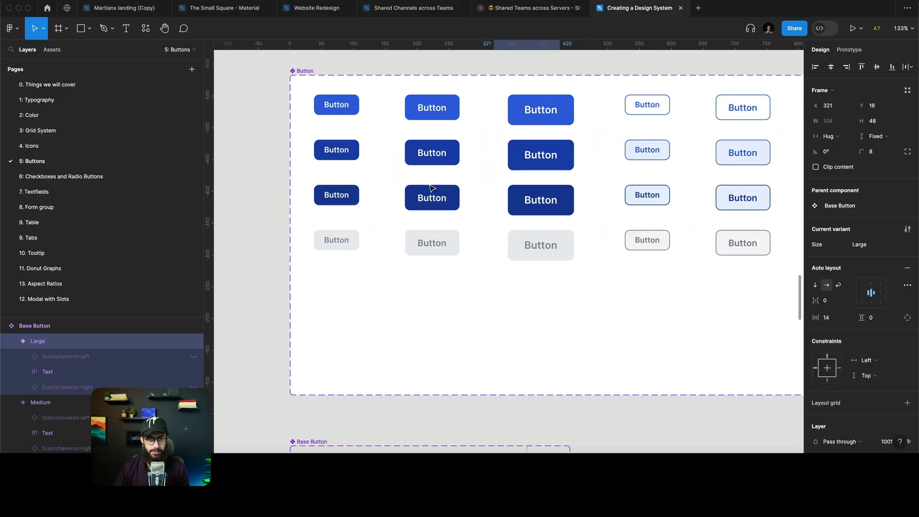
left_click(357, 170)
left_click(425, 172)
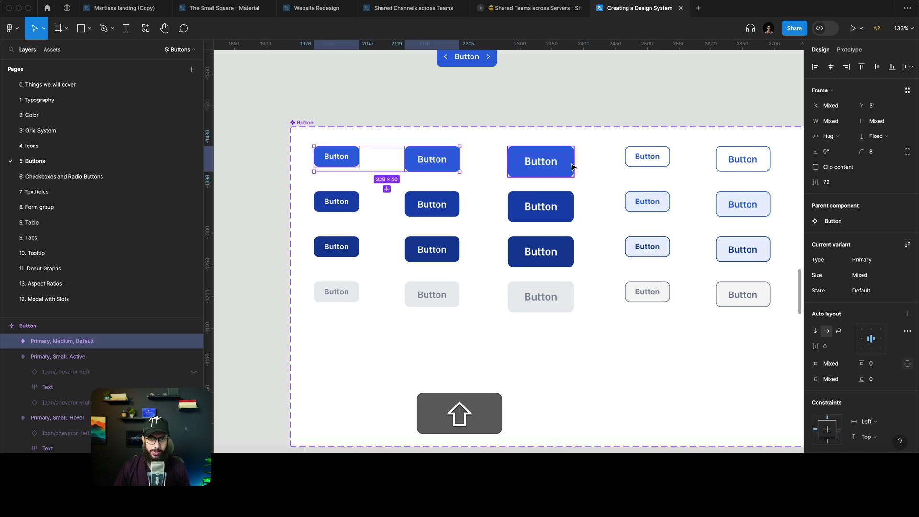
left_click(541, 168)
scroll(467, 170, "down", 10)
Step: Place an instance of the small Base Button below its set and wrap it in an auto layout component
left_click(337, 149)
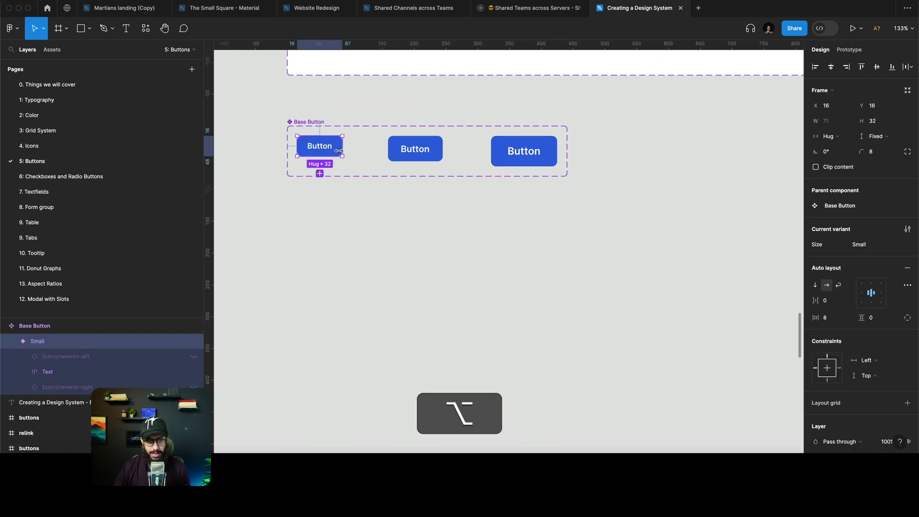
key("alt+super+z")
left_click_drag(318, 146, 332, 240)
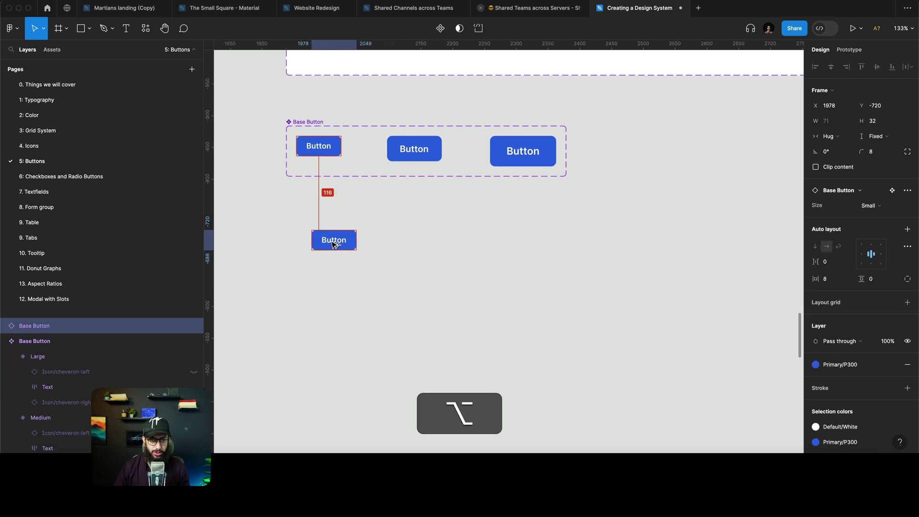
key("alt+super+k")
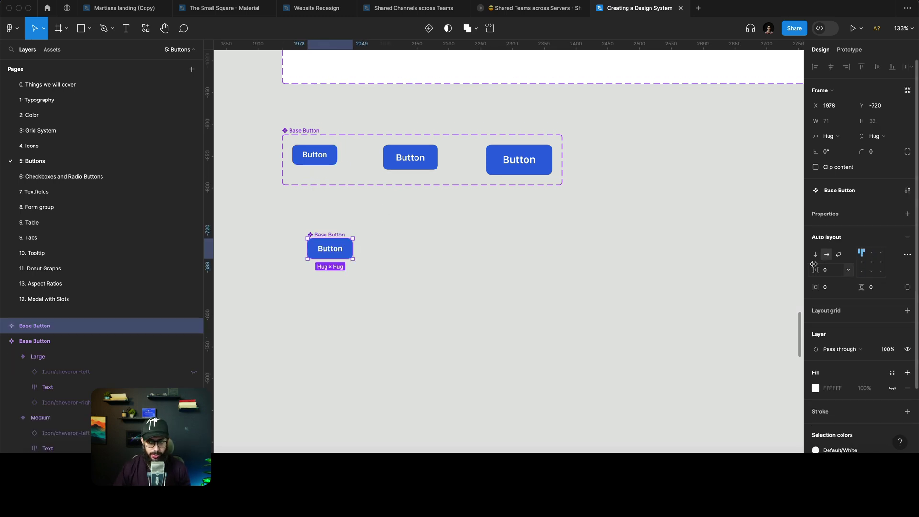
Step: Rename the new wrapper component as New Button
key("super+r")
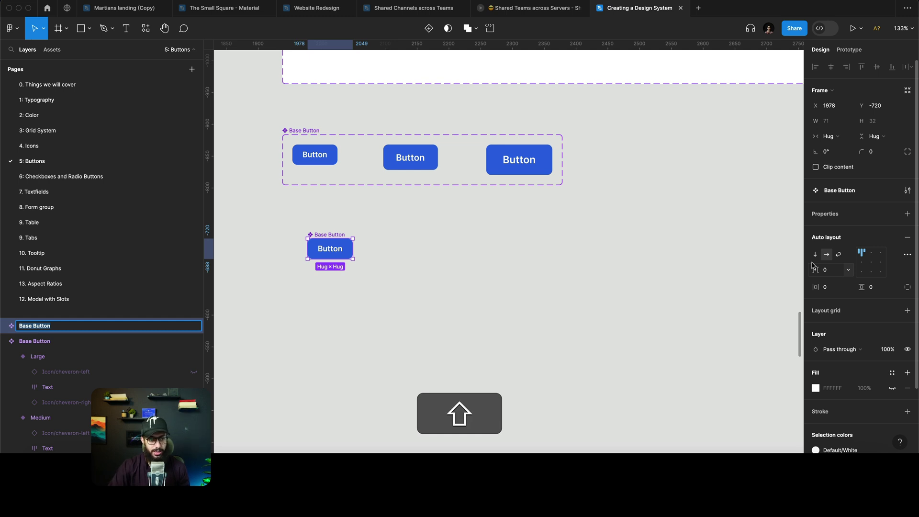
type("New Button")
key("Return")
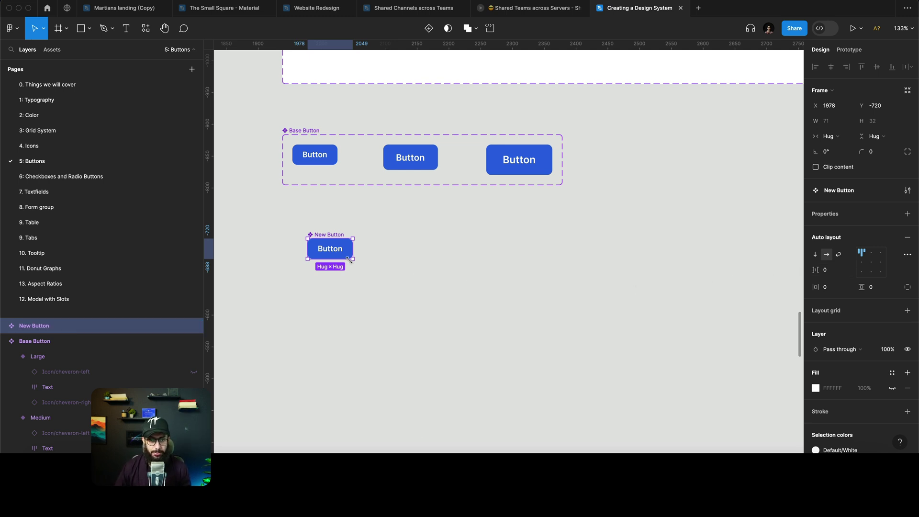
Step: Add a second variant named Hover to New Button and rename the variant property to State
left_click(423, 29)
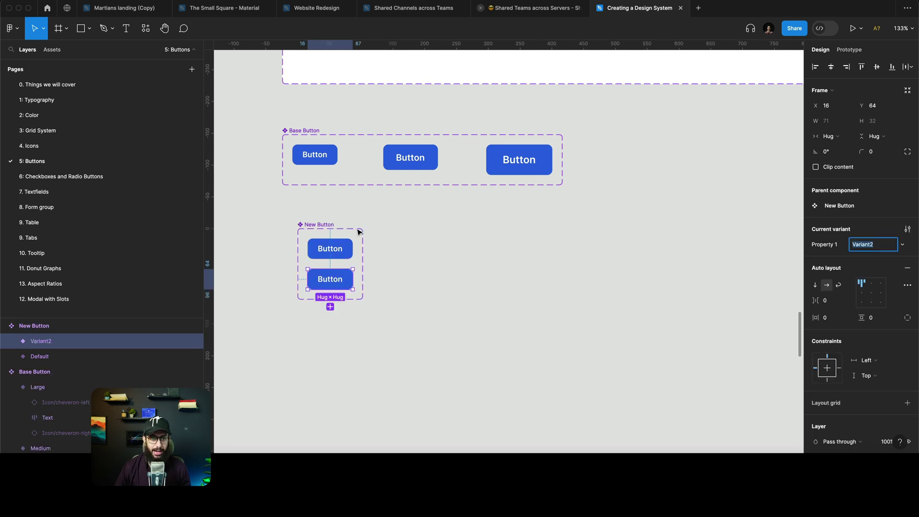
type("Hover")
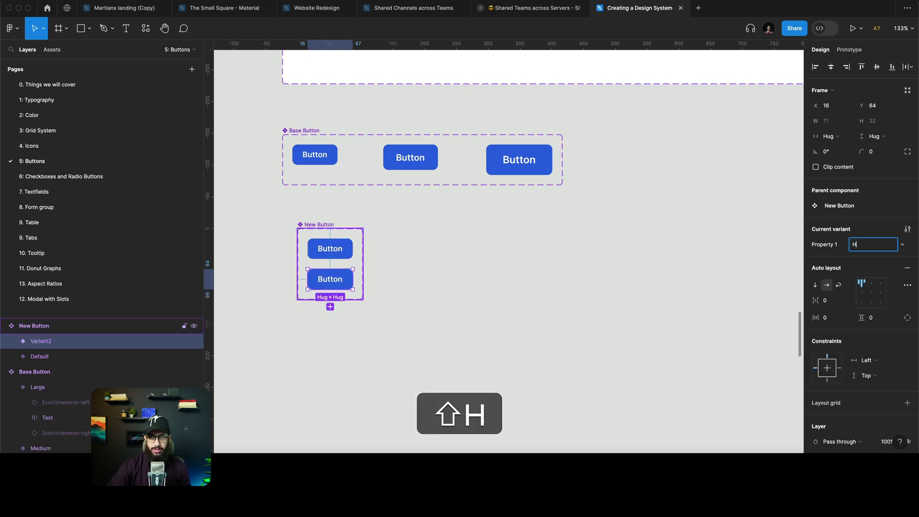
left_click(316, 224)
double_click(835, 213)
type("State")
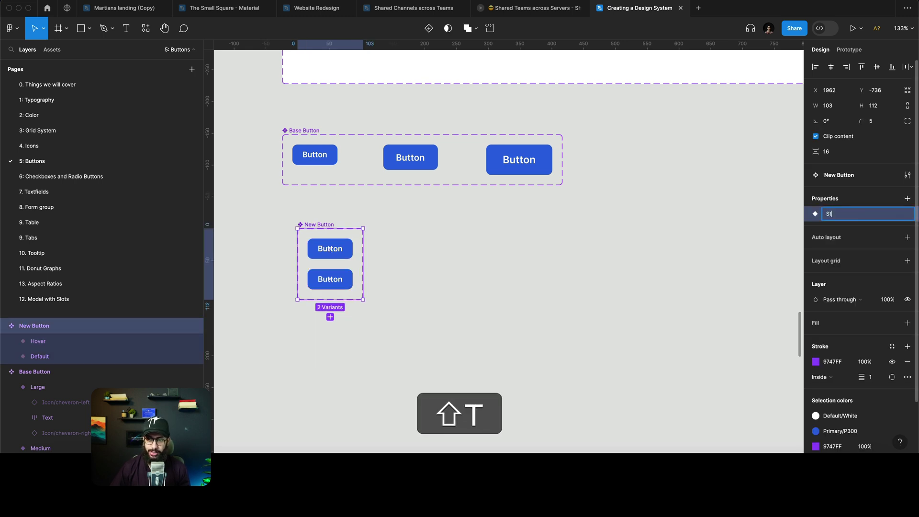
key("Return")
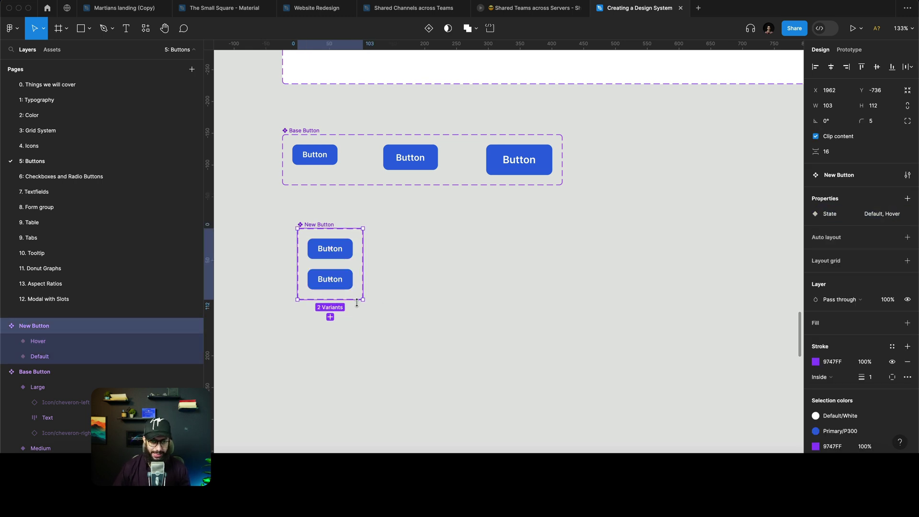
Step: Enlarge the New Button set to about 427 × 519 and recolor the Hover variant's background to Primary/P400
left_click_drag(363, 301, 575, 429)
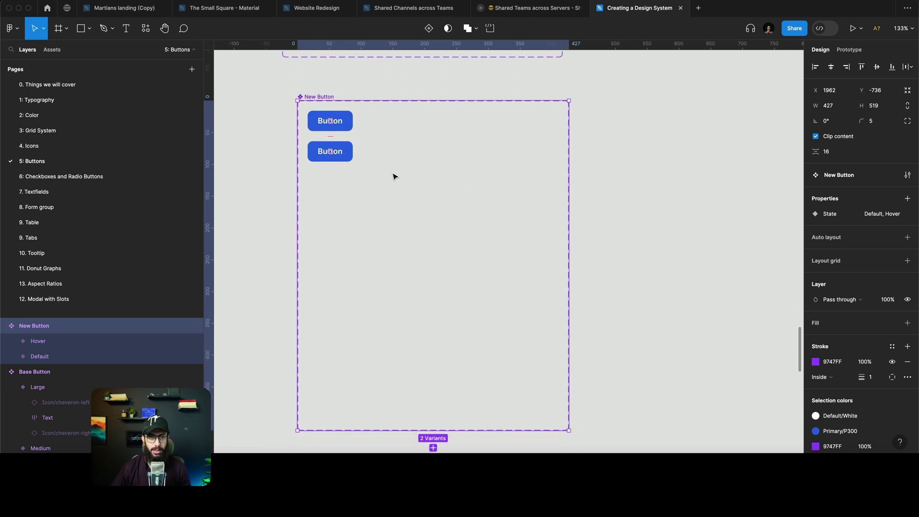
left_click(349, 160)
scroll(857, 268, "down", 3)
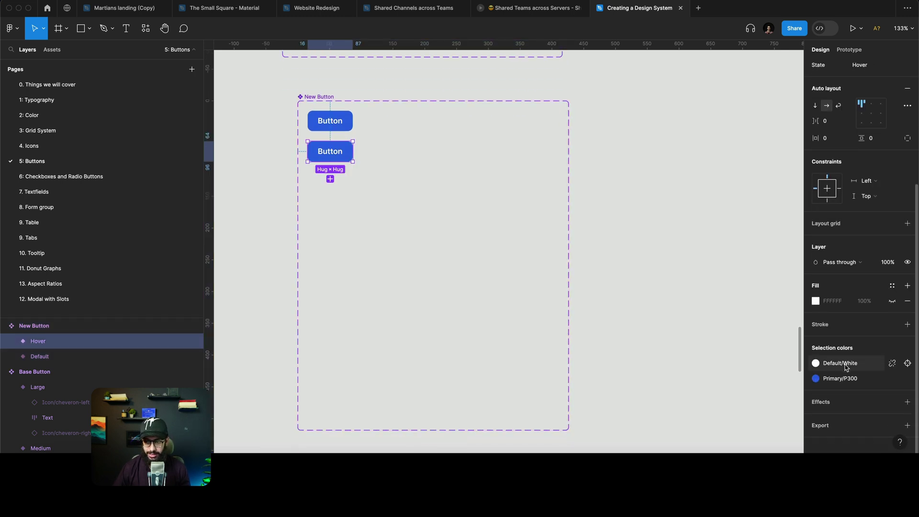
left_click(815, 378)
left_click(742, 403)
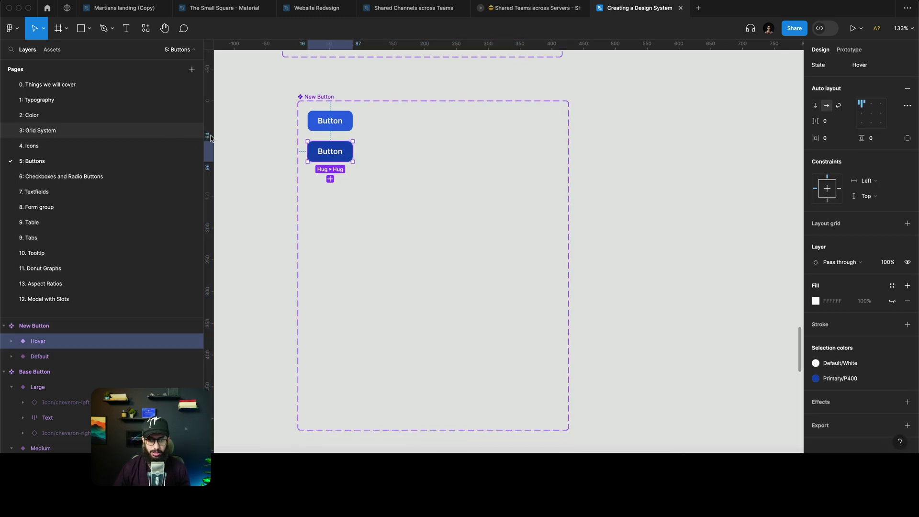
Step: Duplicate the Hover variant 16 px below itself, set its State to Active and its background color to Primary/P500
left_click_drag(341, 156, 337, 185)
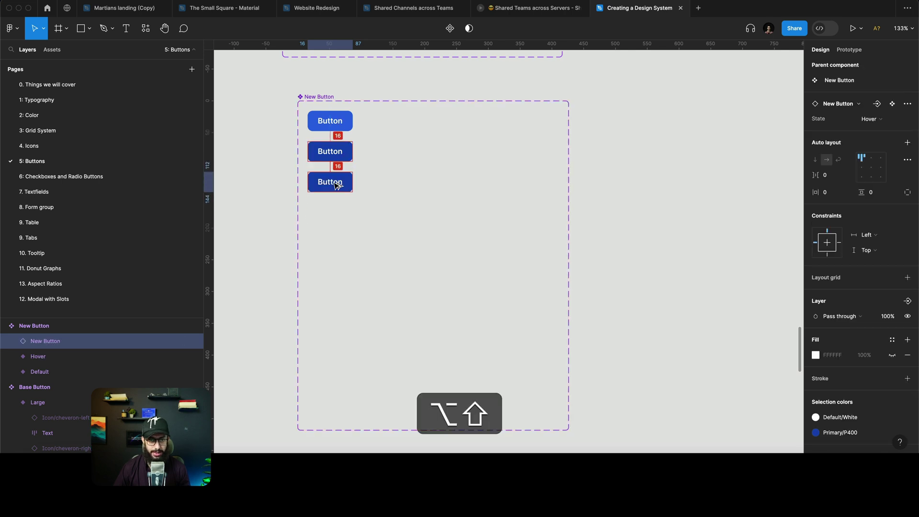
left_click(873, 118)
type("Acti")
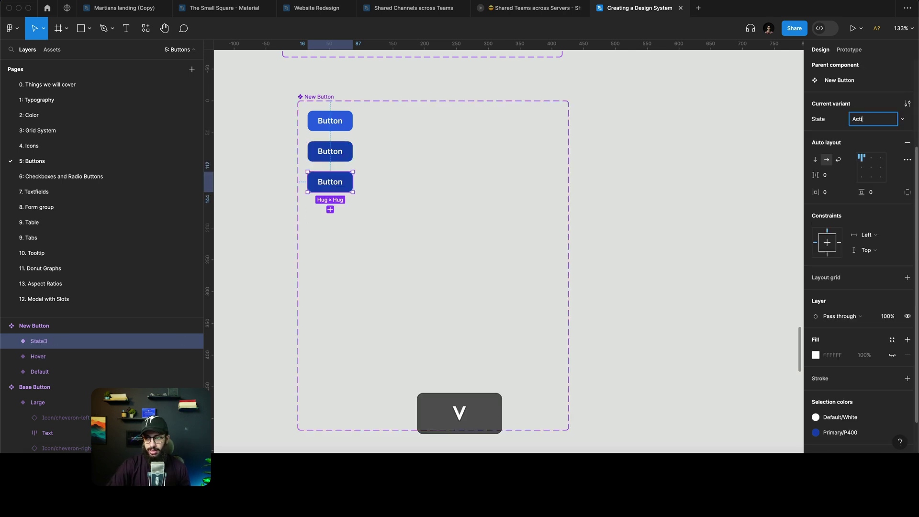
type("ve")
key("Return")
left_click(816, 432)
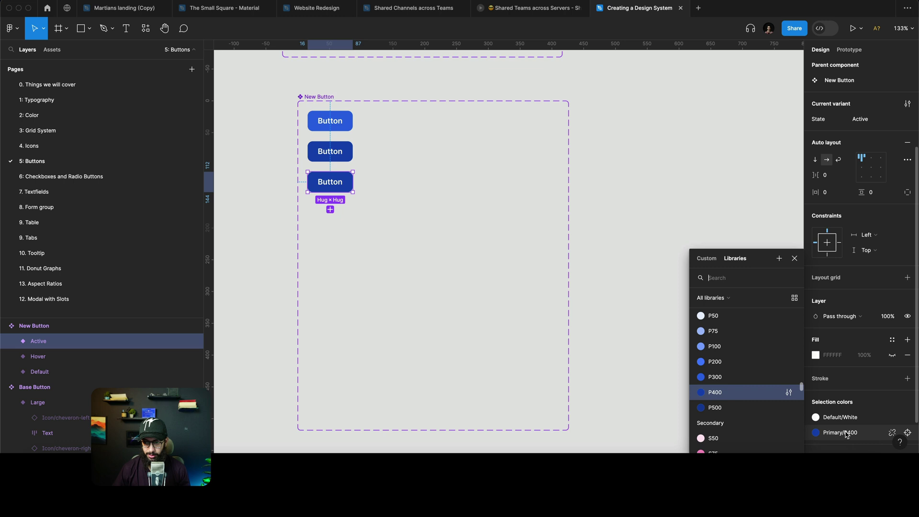
left_click(712, 407)
Step: Duplicate the Active variant 16 px below itself and set the copy's State to Disabled
scroll(266, 225, "up", 6)
scroll(336, 165, "down", 5)
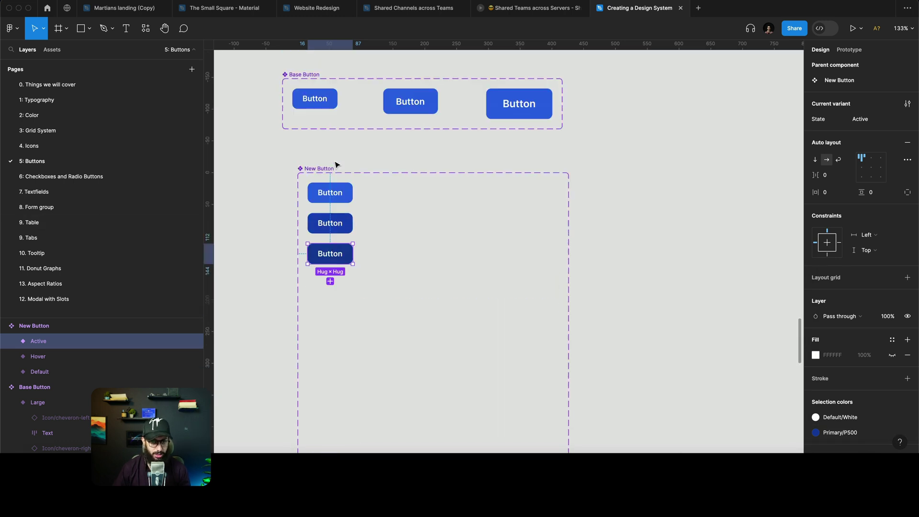
left_click_drag(332, 254, 334, 285)
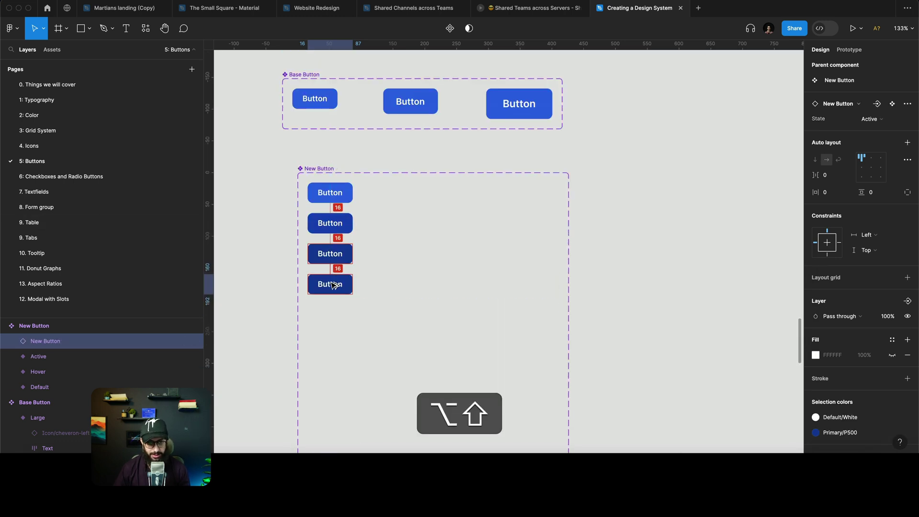
left_click(872, 117)
type("Disab")
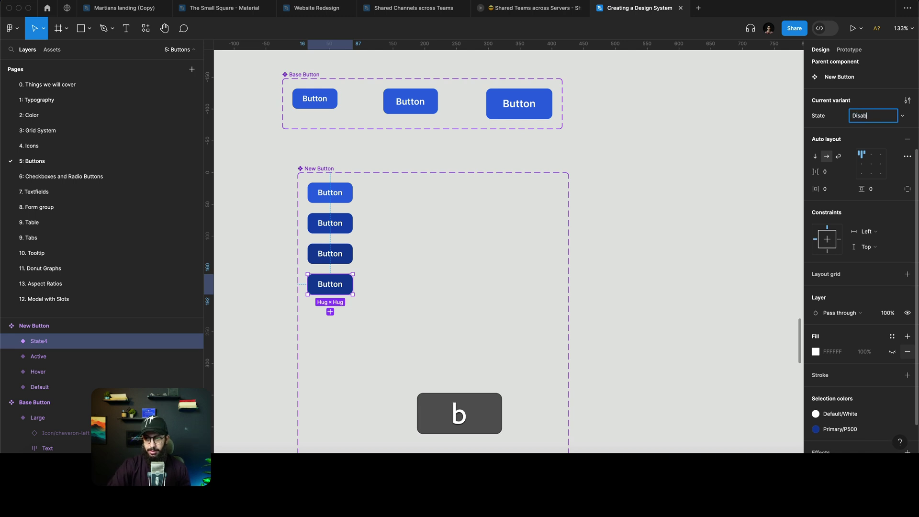
type("led")
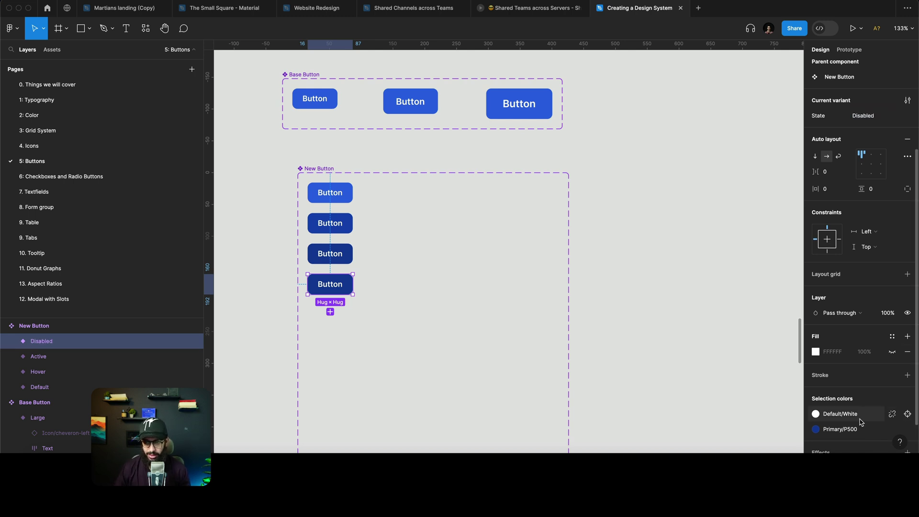
Step: Change the Disabled variant's text color from the white style to the Neutrals/N90 style
left_click(816, 413)
type("n90")
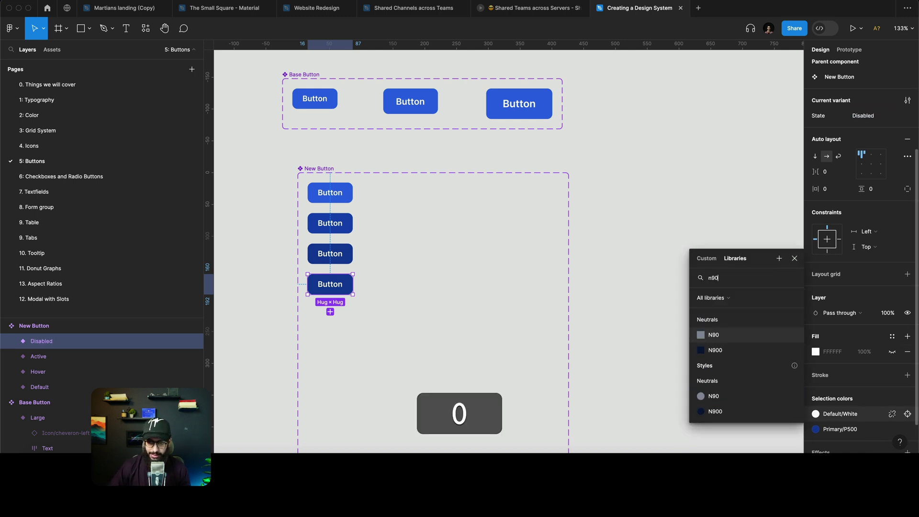
left_click(754, 399)
Step: Check the fill of the original small Primary disabled button and apply Neutrals/N30 to the New Button Disabled variant's background
left_click(816, 429)
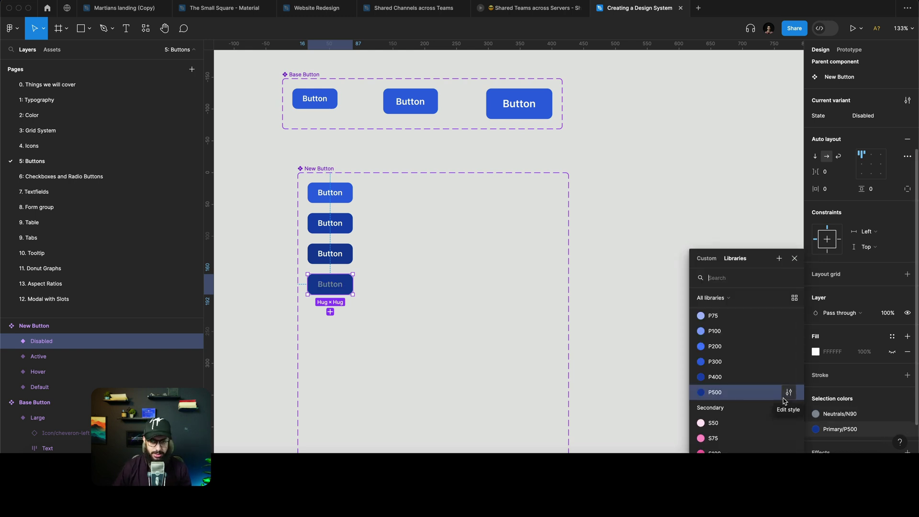
scroll(397, 213, "up", 5)
left_click(330, 98)
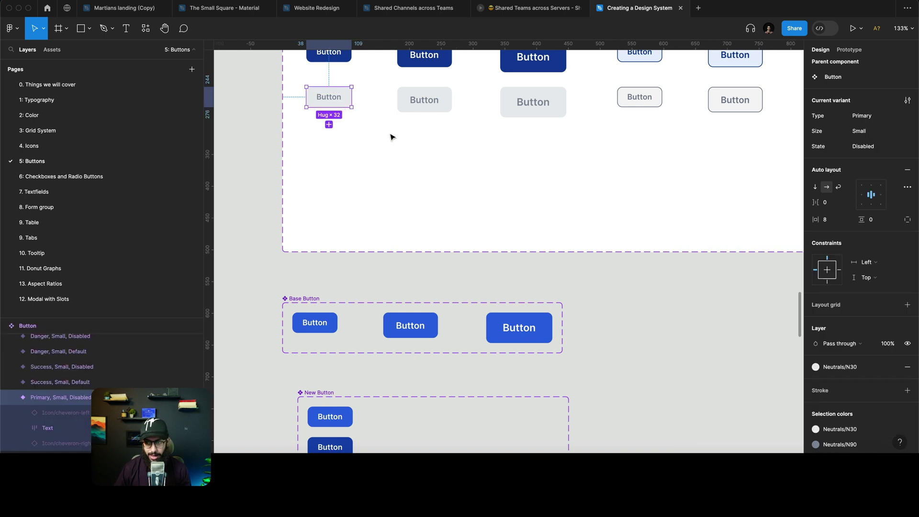
scroll(742, 369, "down", 5)
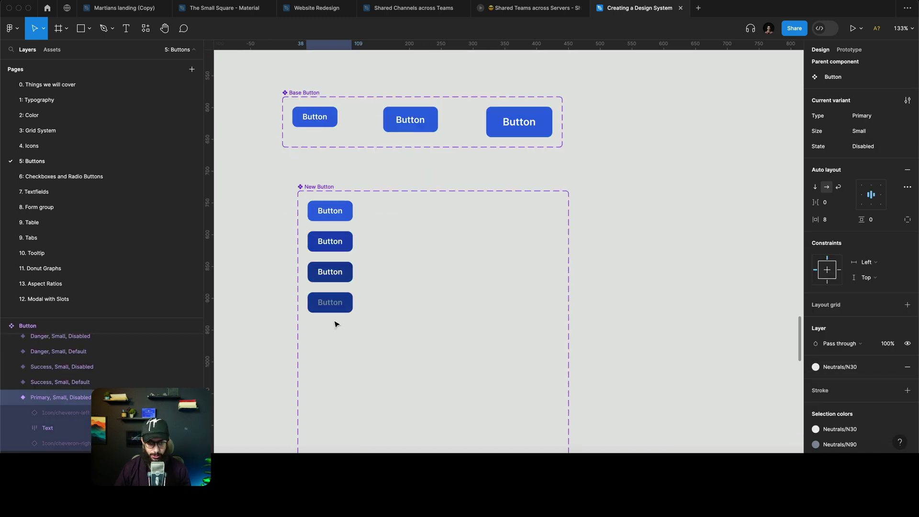
left_click(330, 307)
left_click(815, 429)
type("n")
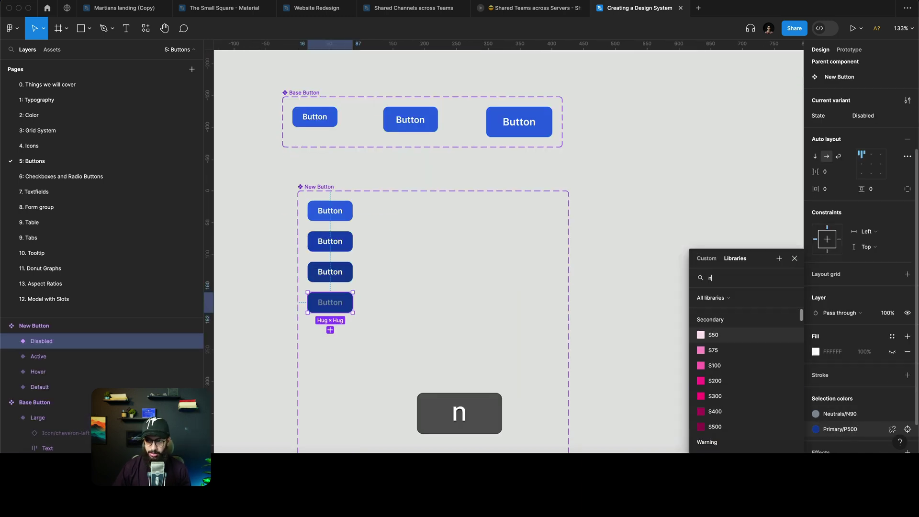
type("30")
left_click(742, 336)
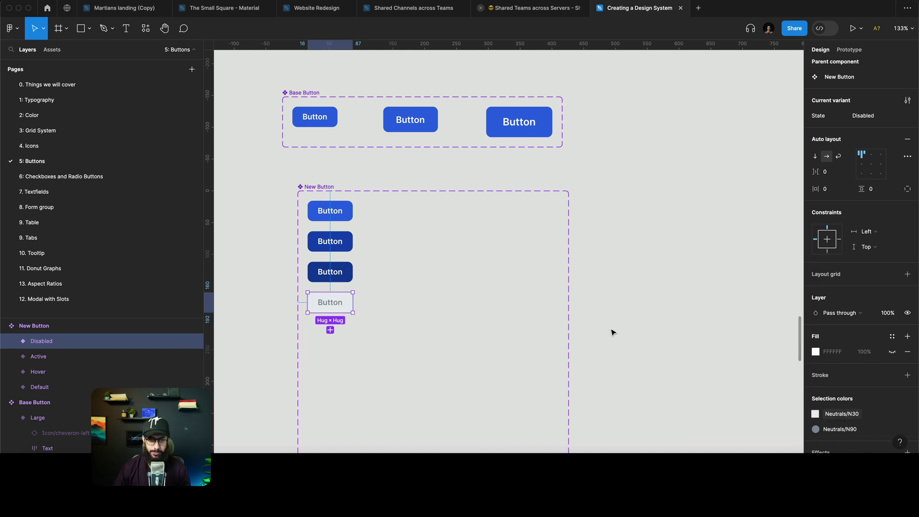
left_click(575, 329)
scroll(352, 308, "down", 5)
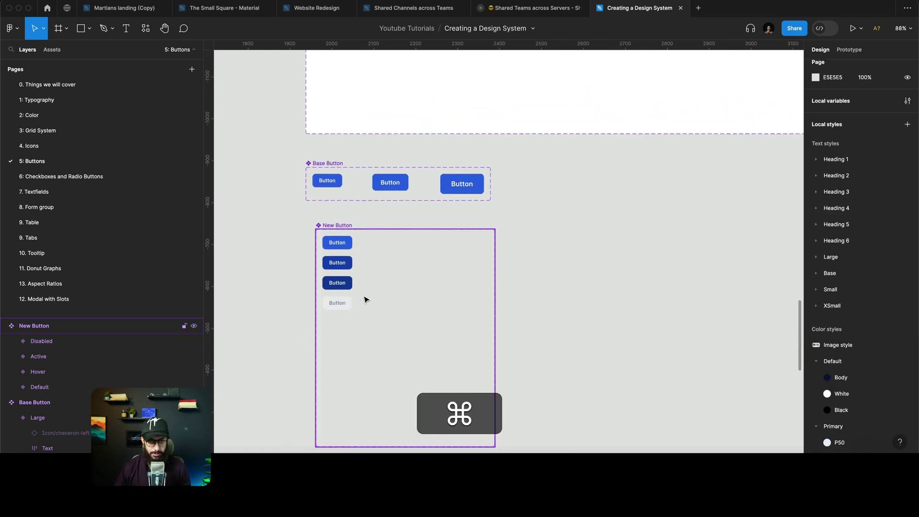
Step: Widen the New Button component set to about 970 px
left_click(334, 227)
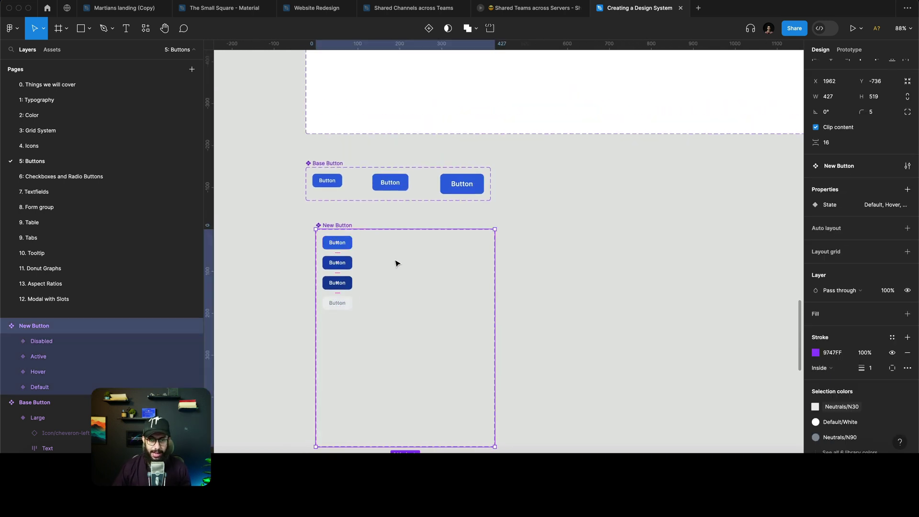
left_click_drag(497, 275, 723, 275)
Step: Examine the secondary, success and danger columns and their state colors in the original Button set
scroll(573, 259, "up", 5)
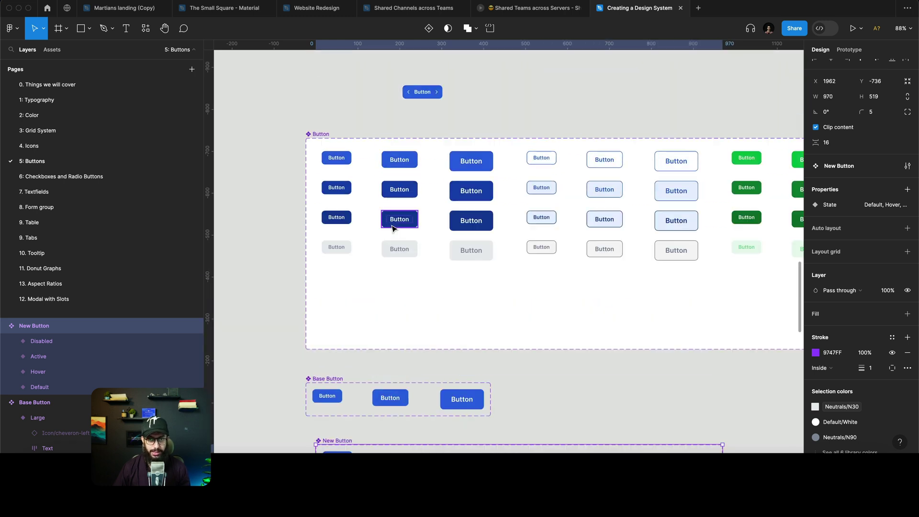
scroll(551, 239, "right", 2)
scroll(617, 181, "right", 10)
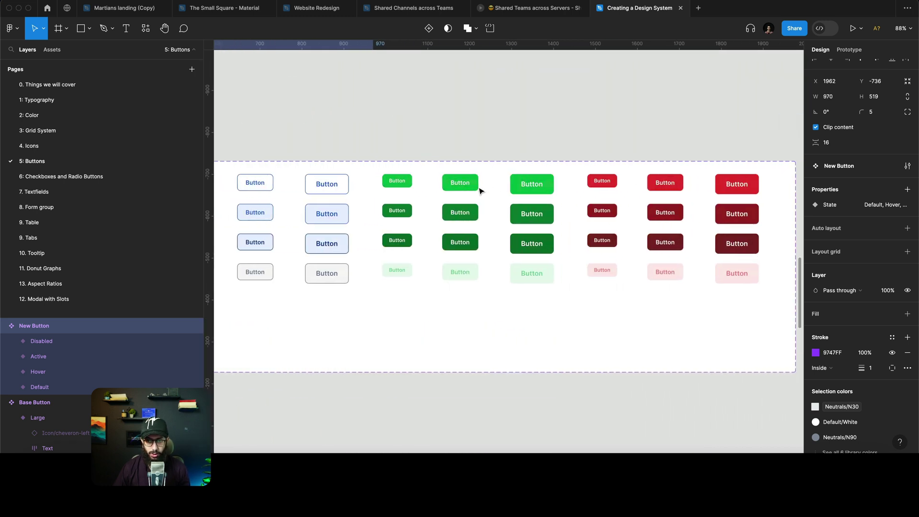
scroll(479, 190, "left", 10)
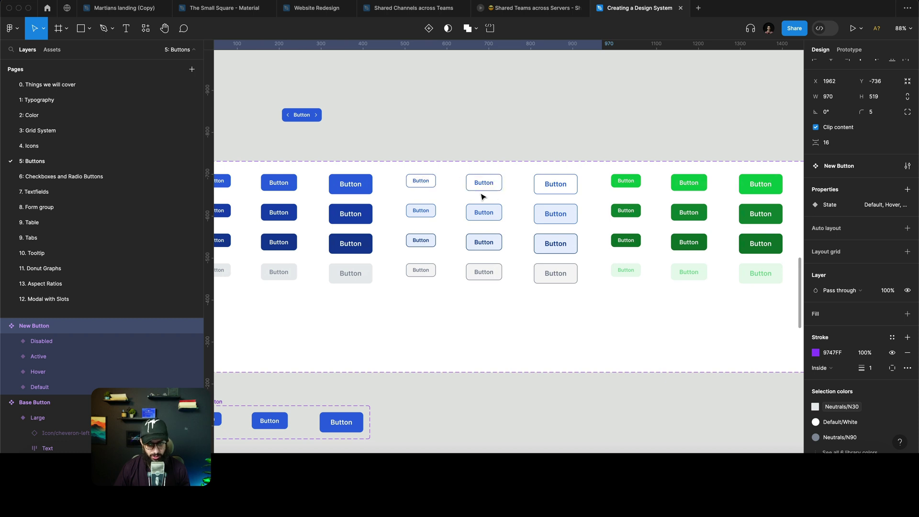
scroll(498, 189, "right", 3)
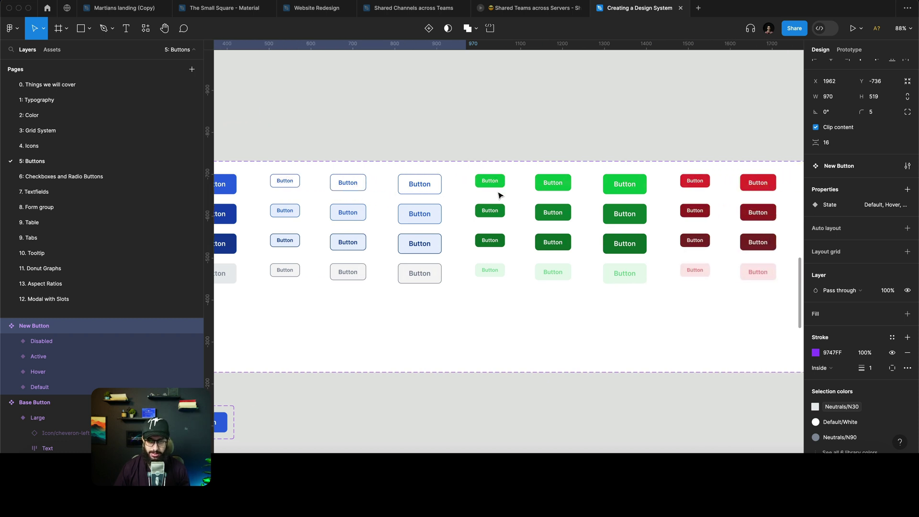
scroll(532, 194, "right", 3)
key("ctrl+super")
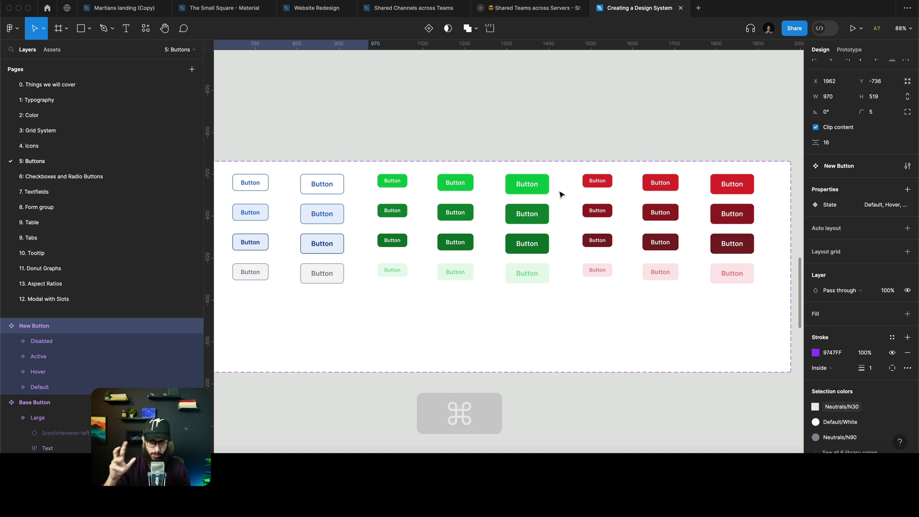
key("ctrl+super")
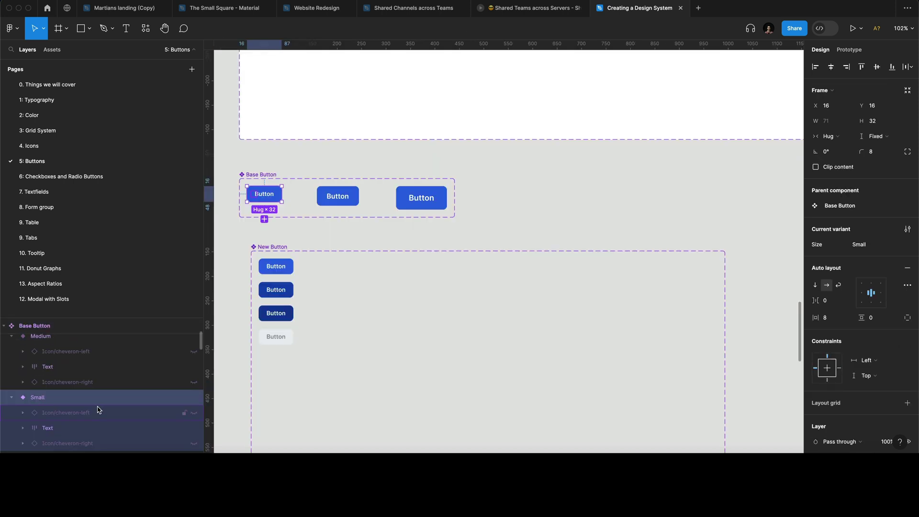
Step: Duplicate the column of four Primary state variants beside itself and set the copies' Type to Secondary
left_click_drag(282, 294, 345, 295)
type("Secondary")
key("Return")
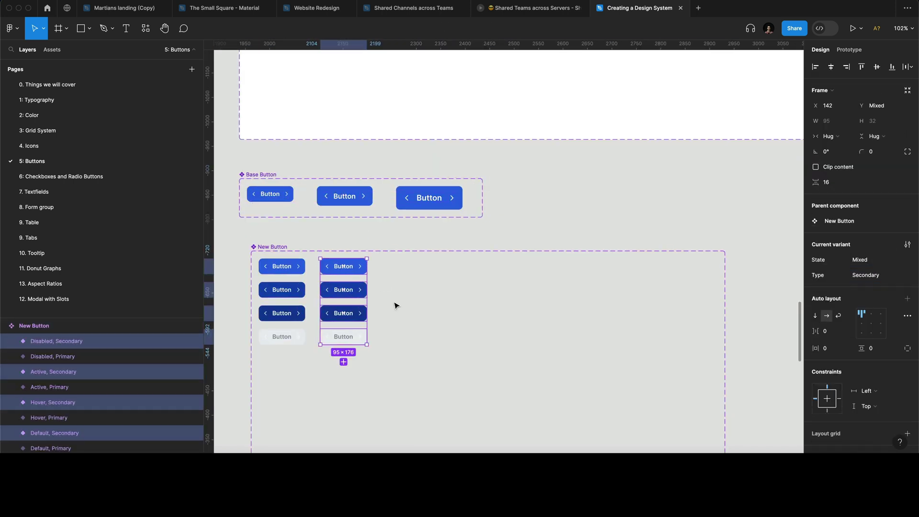
Step: Recolor the chevron icons of the Disabled Primary variant with a Neutrals color style
left_click(282, 336)
left_click(815, 348)
type("n")
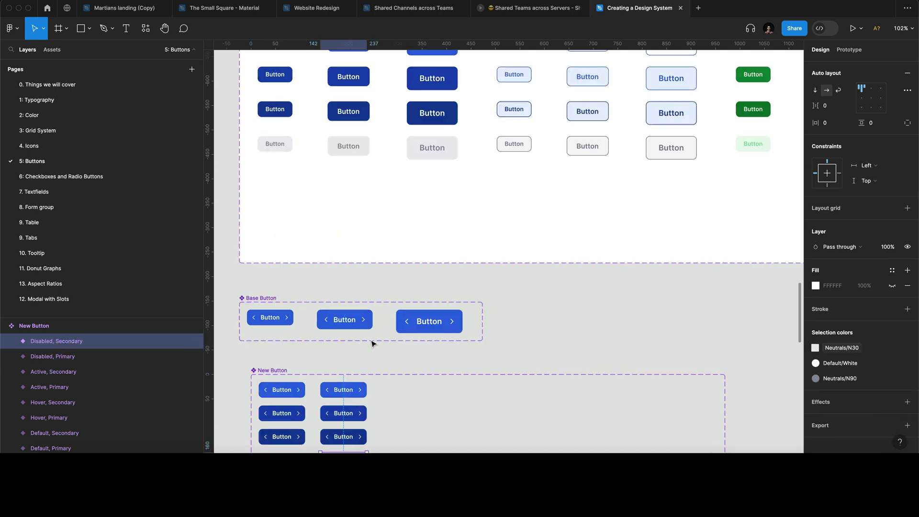
key("super+z")
key("shift+2")
scroll(856, 337, "up", 2)
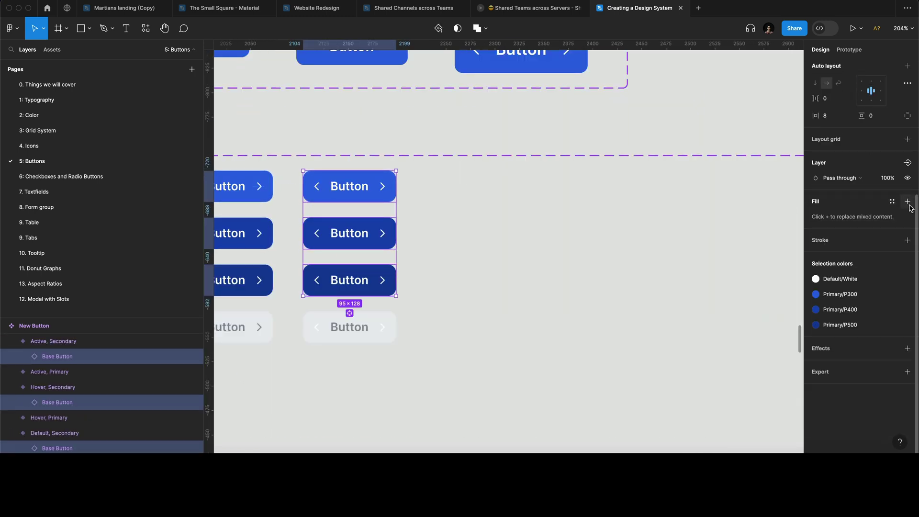
Step: Replace the fill of the Default, Hover and Active Secondary variants with a Primary/P300 stroke and color their text and chevrons P300
left_click(907, 216)
left_click(907, 224)
left_click(815, 240)
type("p300")
left_click(699, 302)
key("super+z")
key("super+z")
key("super+z")
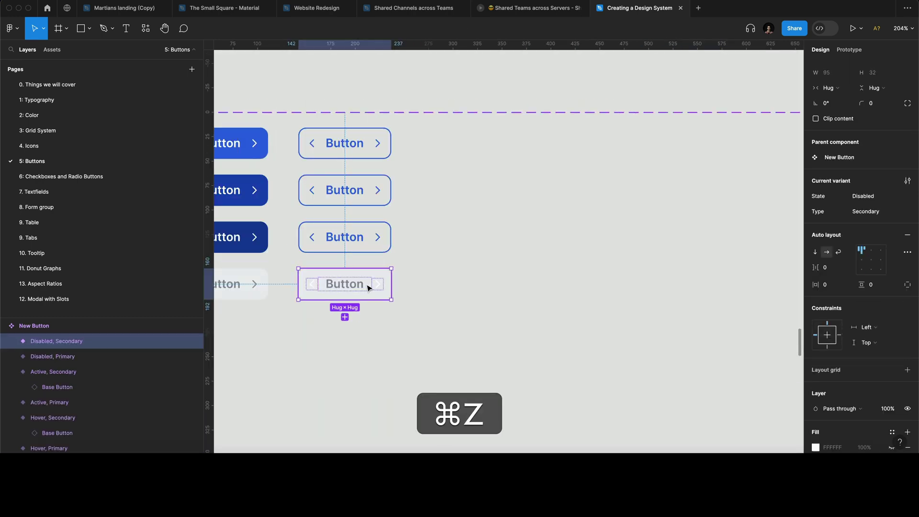
Step: Style the Disabled Secondary variant with a Neutrals/N20 fill and a 1 px inside Neutrals/N100 stroke
key("super+shift+z")
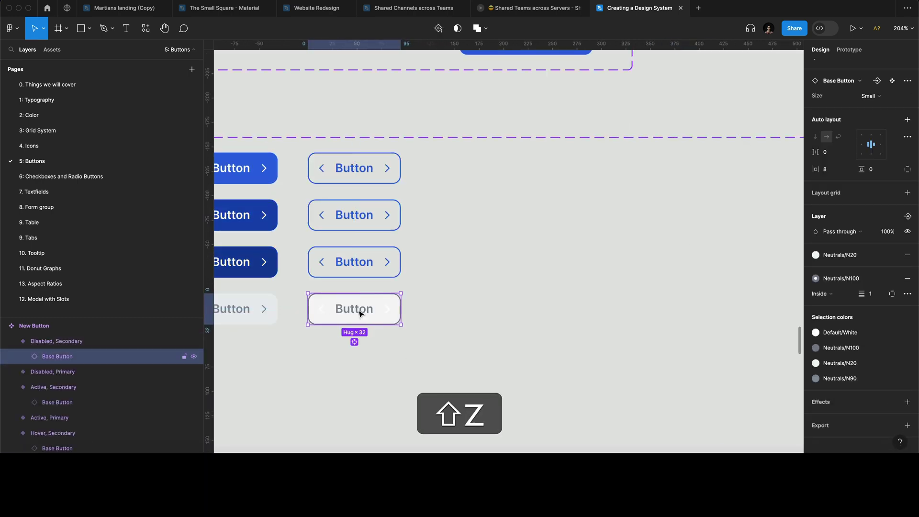
left_click(908, 378)
scroll(338, 289, "down", 5)
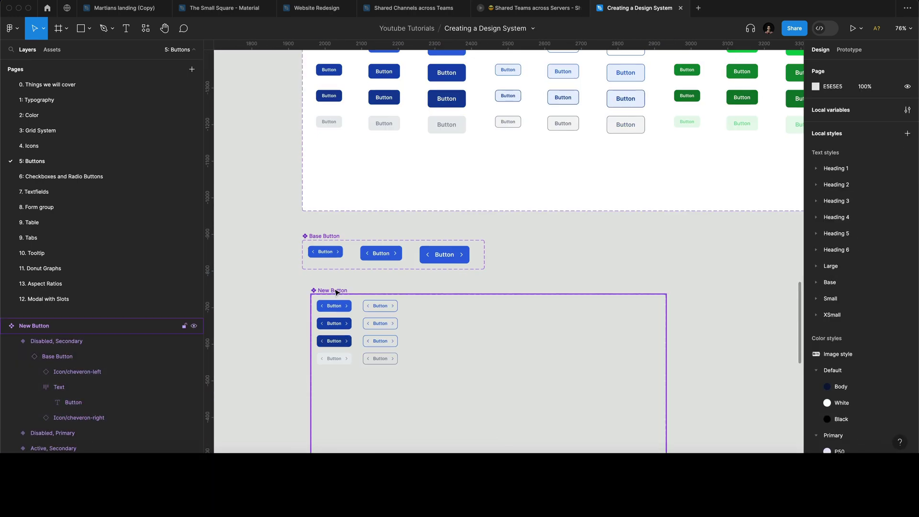
Step: Give the New Button set a white fill and duplicate the Primary column beside the Secondary one with Type Success
scroll(371, 276, "up", 3)
left_click(283, 287)
left_click_drag(294, 278, 443, 278)
scroll(917, 278, "down", 5)
Step: Recolor the Success variants to S300 for Default, S400 for Hover, S500 for Active, and S50 with S100 text for Disabled
left_click(815, 348)
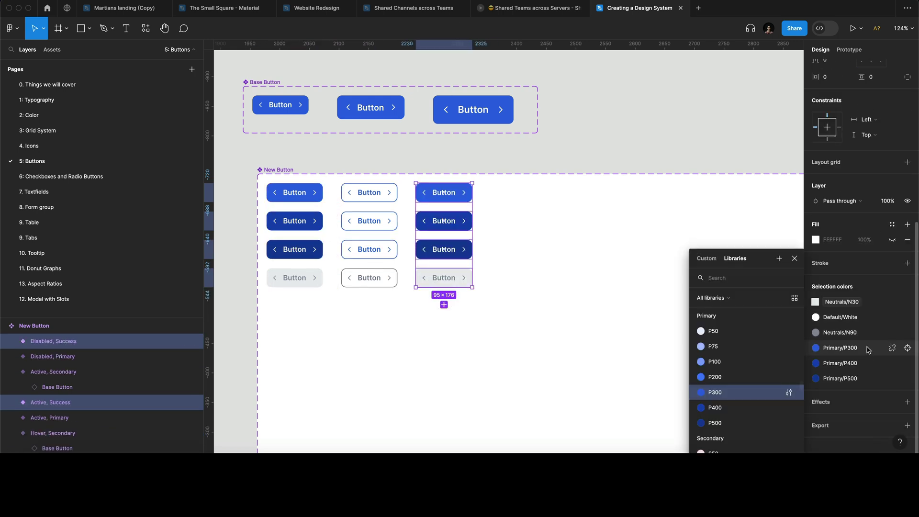
left_click(709, 383)
left_click(816, 349)
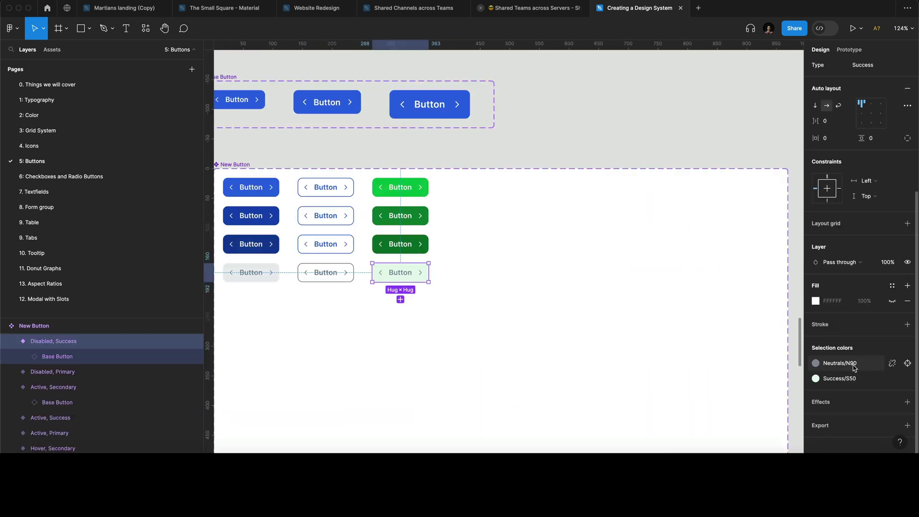
left_click(816, 362)
type("s100")
key("super+z")
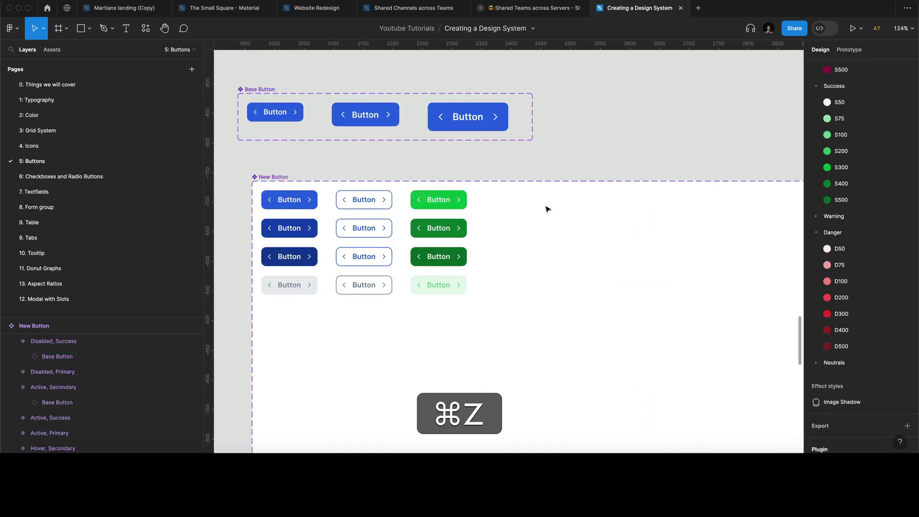
Step: Duplicate the Success column as Type Danger and swap each Success color for the matching Danger style, including D100 and D50
left_click(815, 347)
key("Return")
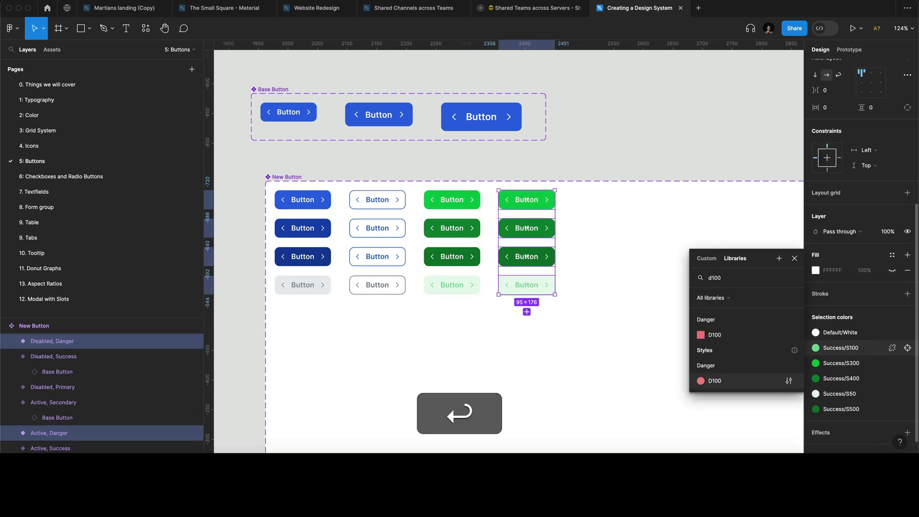
type("d")
key("Return")
left_click(815, 409)
type("d50")
key("Down")
key("ctrl+super+r")
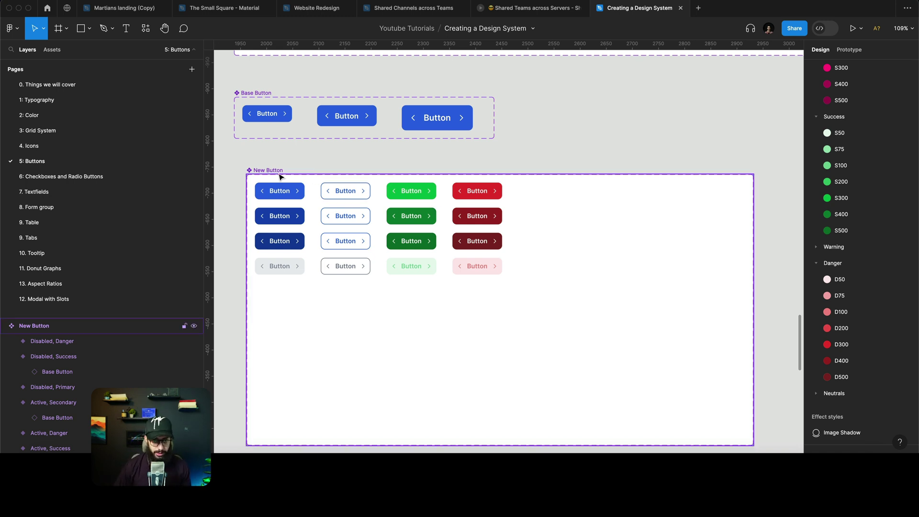
Step: Set the horizontal and vertical spacing between all New Button variants to 48 and widen the set to 1207 px
left_click(302, 177)
key("Return")
scroll(613, 260, "down", 2)
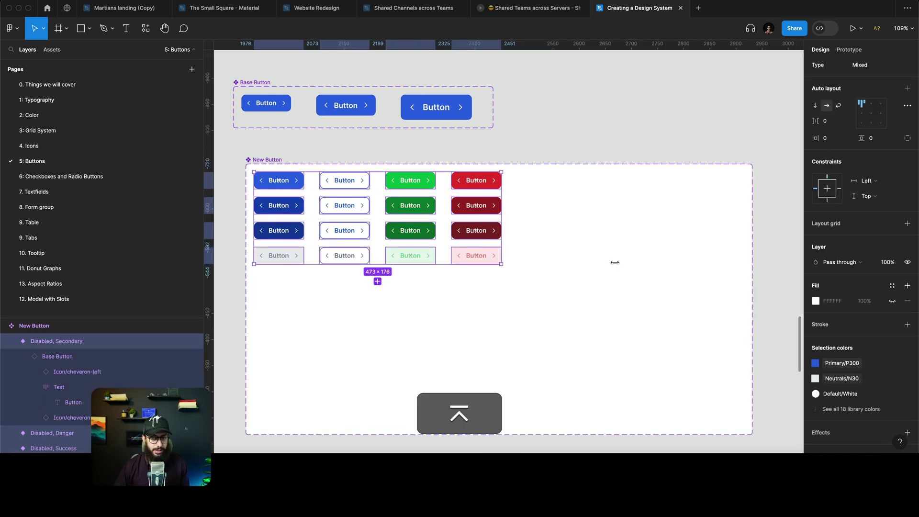
scroll(517, 257, "down", 5)
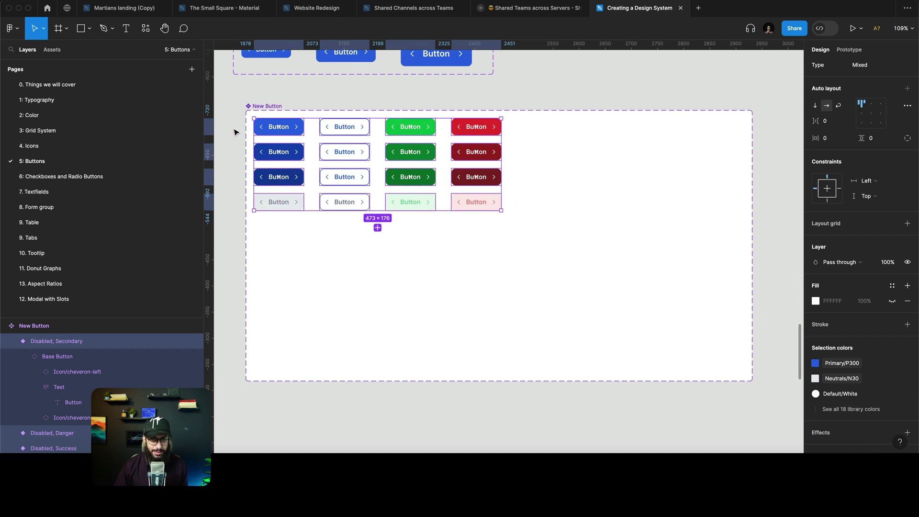
key("Escape")
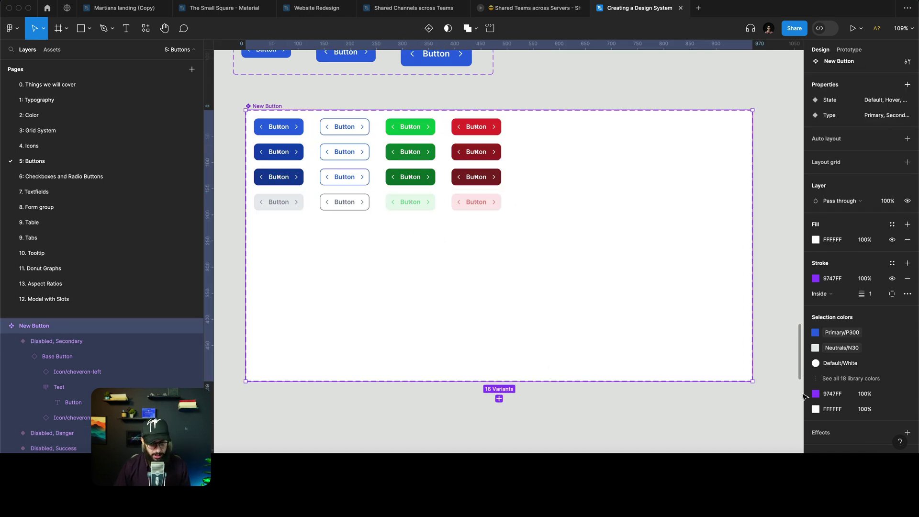
mouse_move(749, 366)
left_mouse_down()
mouse_move(798, 363)
mouse_move(751, 349)
left_mouse_up()
scroll(635, 339, "left", 5)
key("shift+a")
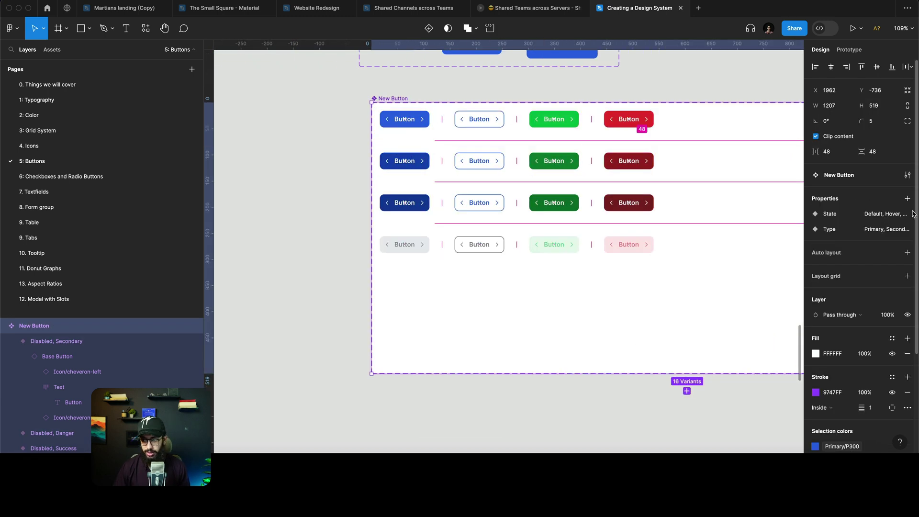
Step: Add a variant property named Size with the value Small to the New Button set
left_click(907, 197)
left_click(859, 230)
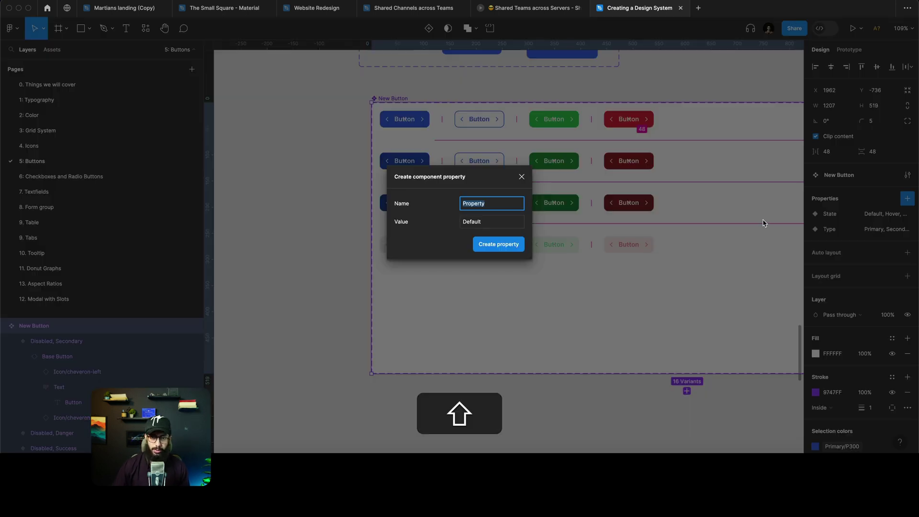
type("Small")
key("shift+Tab")
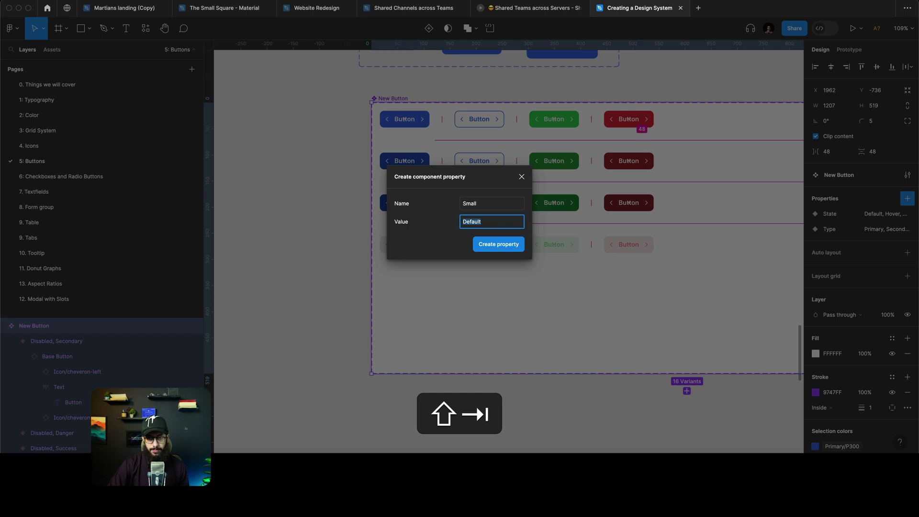
key("shift+Tab")
key("Tab")
key("Return")
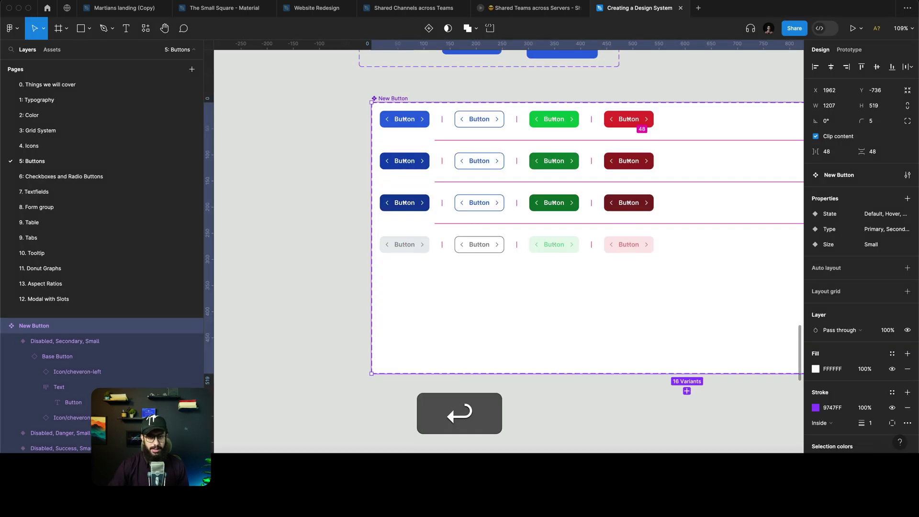
Step: Duplicate all 16 Small variants beside the originals and set the copies' Size to Medium
scroll(524, 168, "right", 6)
key("Return")
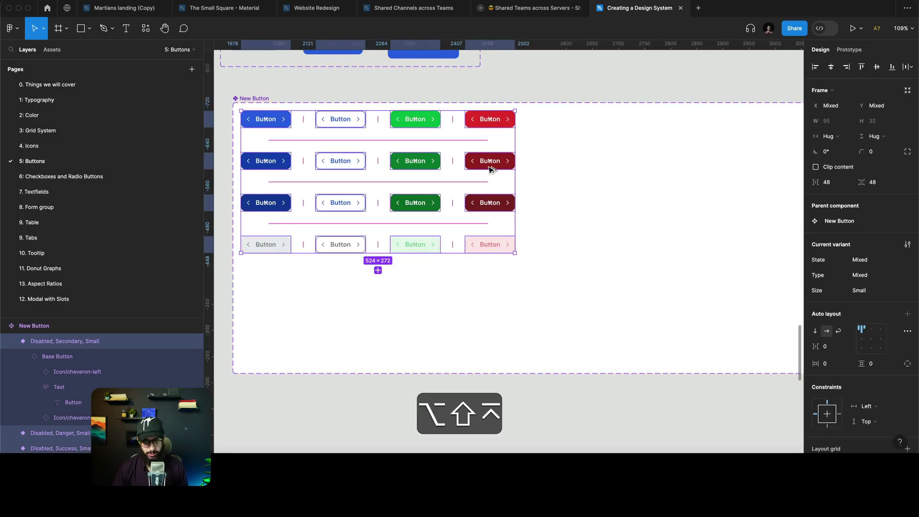
left_click_drag(490, 168, 775, 163)
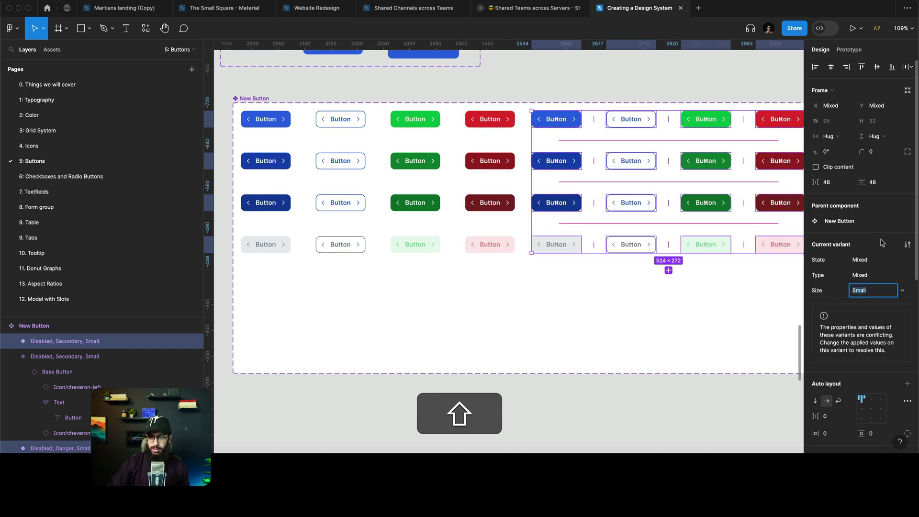
type("Medium")
key("Return")
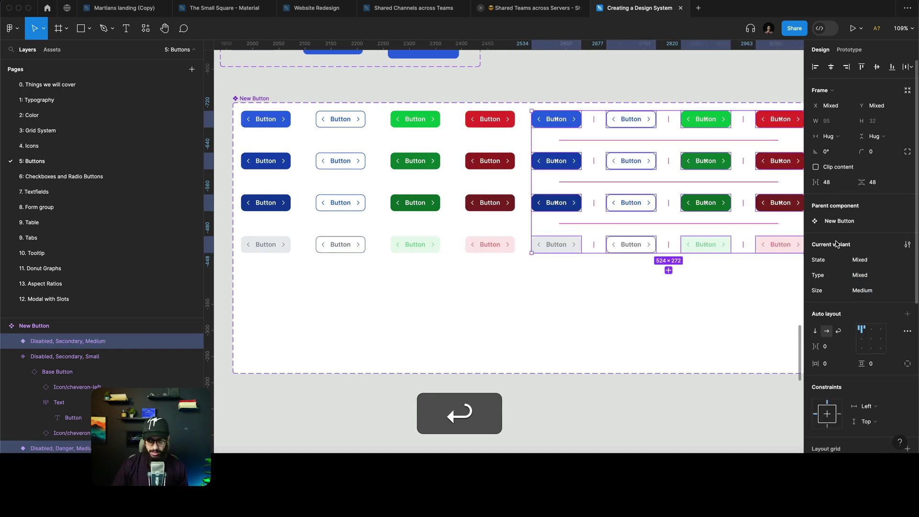
Step: Switch the nested Base Button instances in all Medium variants to the Medium size
scroll(704, 248, "right", 5)
key("Return")
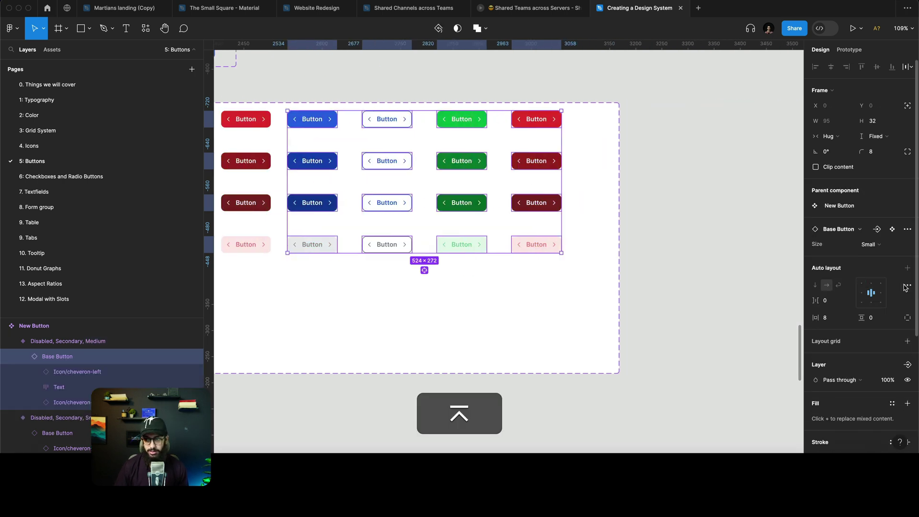
left_click(881, 246)
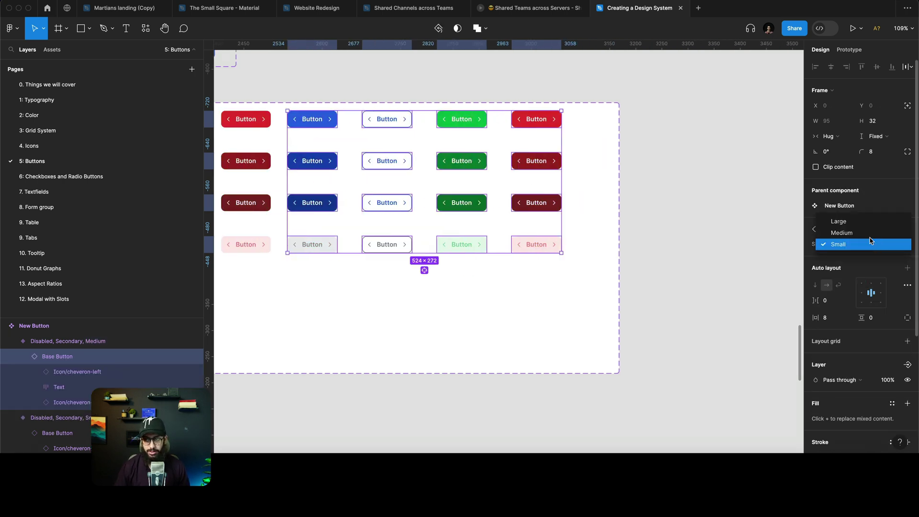
left_click(868, 233)
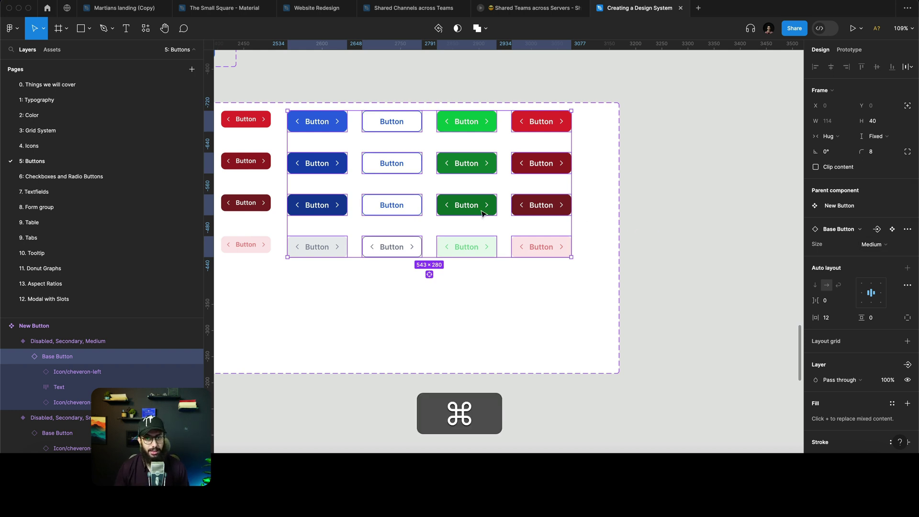
Step: Widen the New Button set, duplicate the Medium variants beside themselves and set the copies' Size to Large
scroll(481, 214, "down", 5)
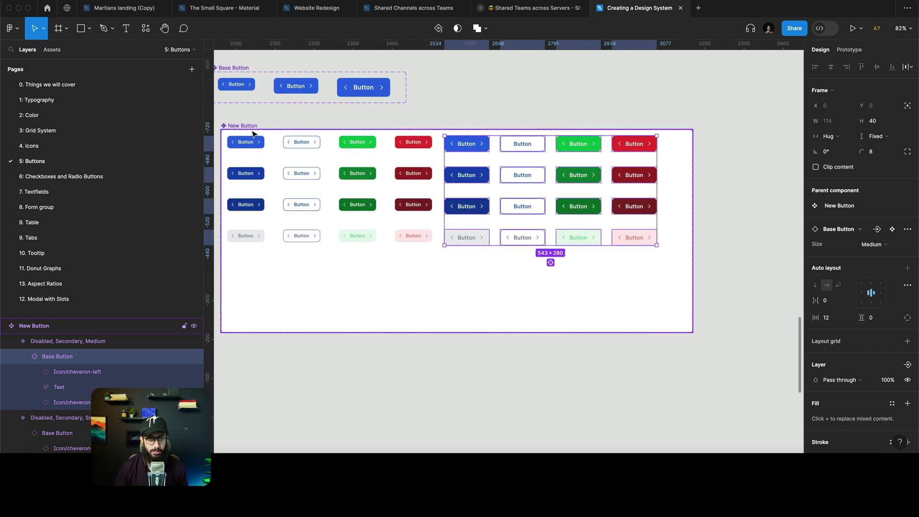
left_click(250, 130)
left_click_drag(691, 186, 803, 187)
left_click_drag(599, 389, 553, 160)
left_click(869, 290)
type("Large")
key("Return")
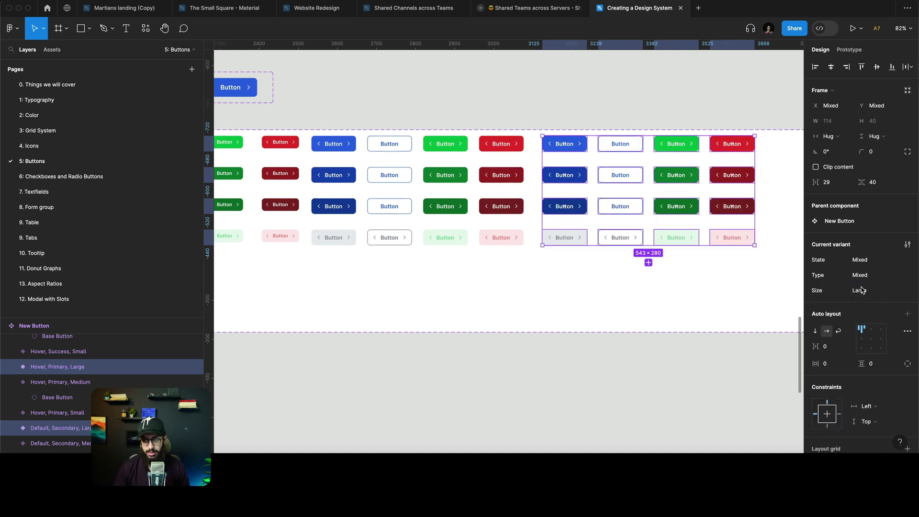
Step: Switch the nested Base Button instances in all Large variants to the Large size
scroll(863, 290, "down", 1)
key("Return")
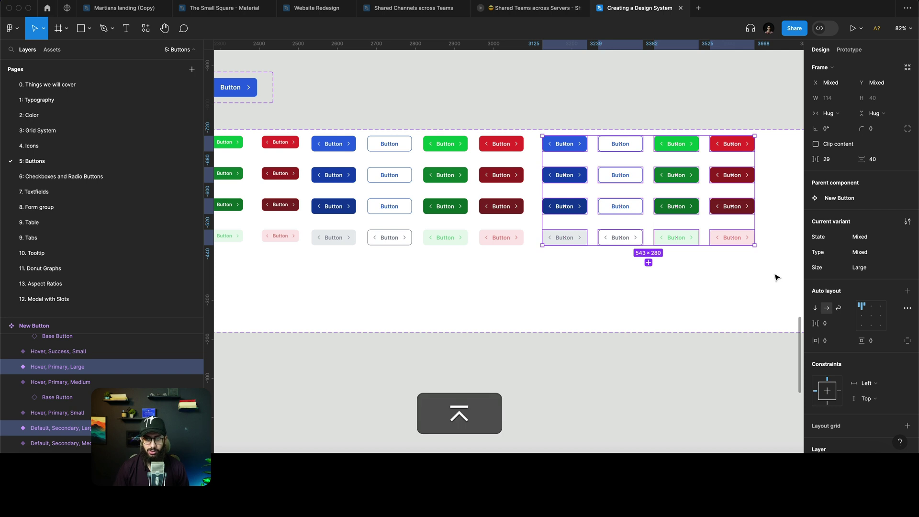
left_click(886, 221)
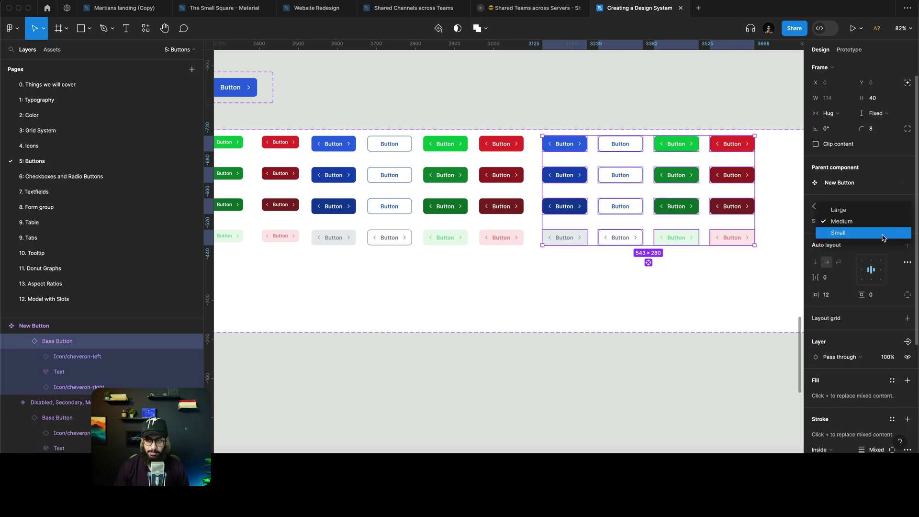
left_click(871, 210)
left_click(579, 86)
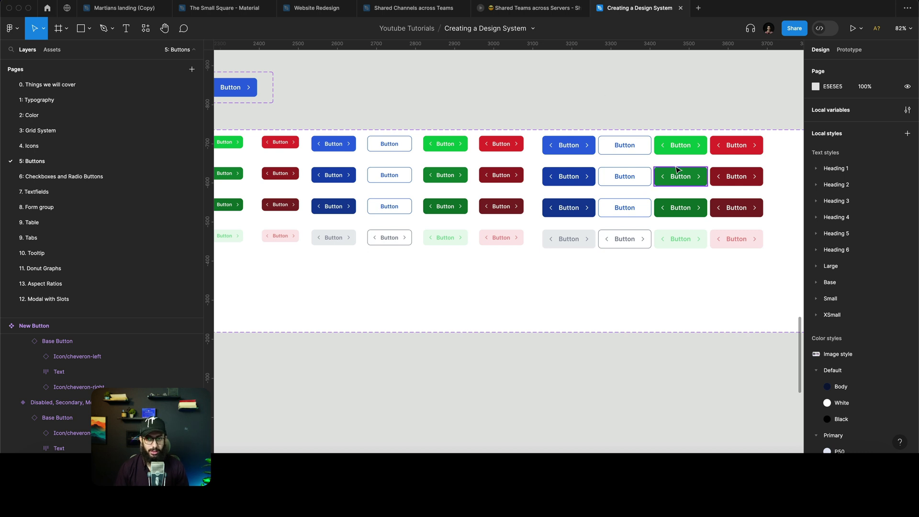
Step: Examine the chevron icons inside the Secondary variants of the Large and Medium sizes
left_click(640, 180)
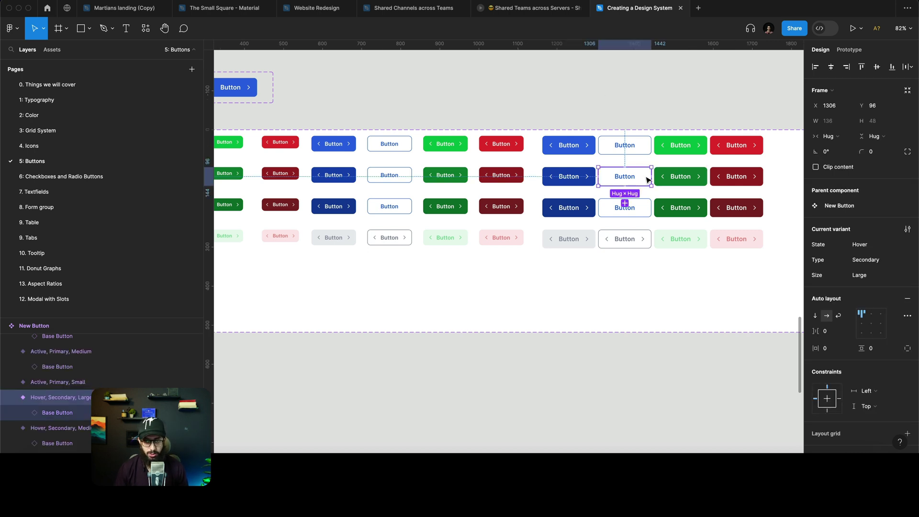
left_click(646, 180)
left_click(646, 180)
key("z")
left_click(645, 179)
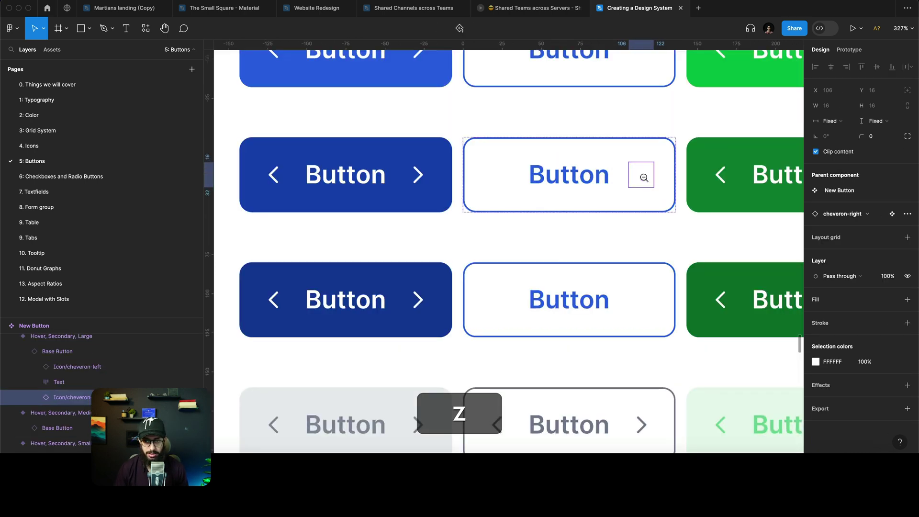
left_click(643, 177, "alt")
left_click(570, 174, "alt")
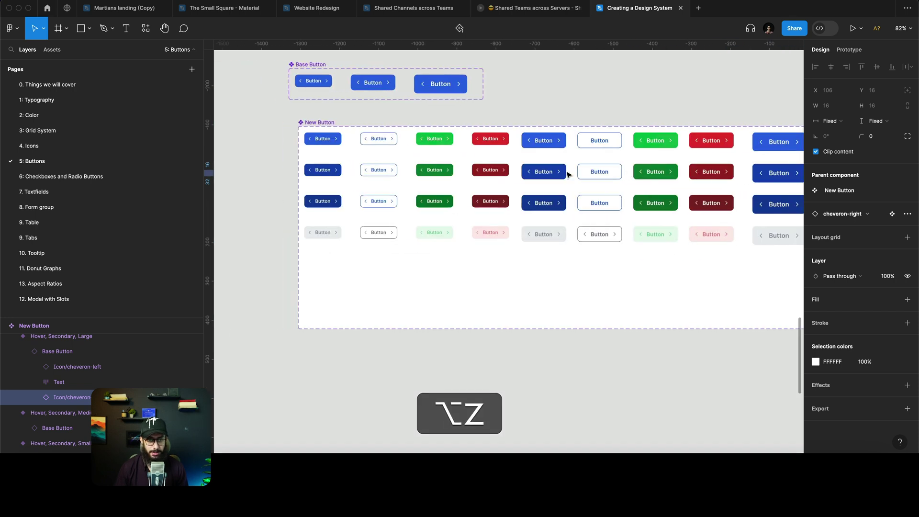
scroll(536, 162, "right", 4)
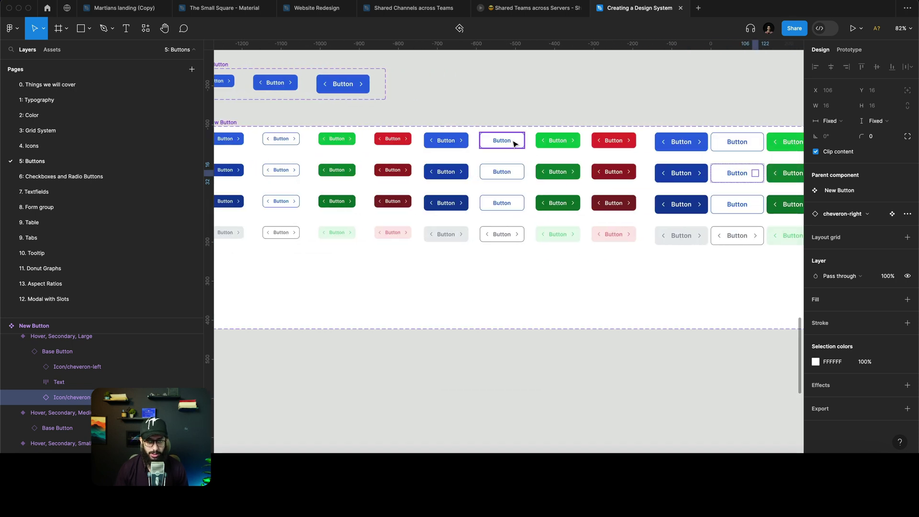
left_click(507, 141)
left_click(502, 141)
left_click(517, 140)
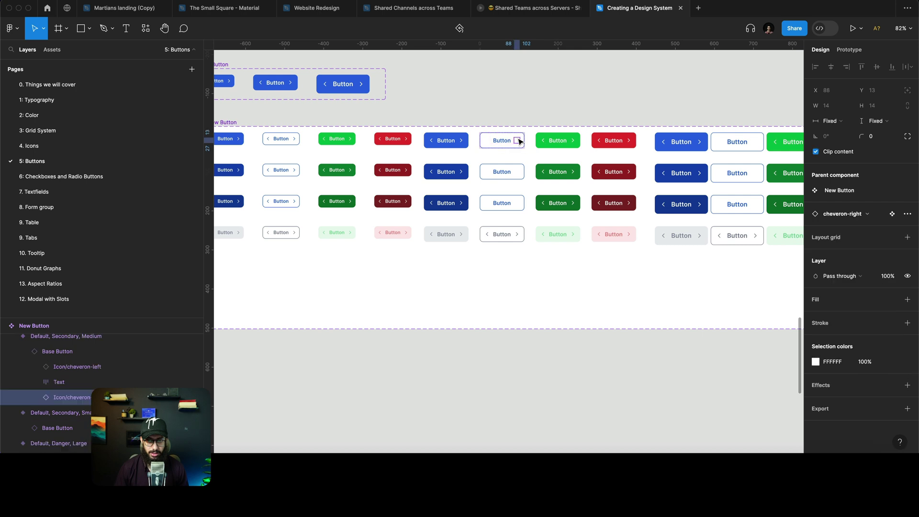
Step: Apply the Primary/P300 color style to the blue in the Default, Hover and Active Secondary variants of the Medium and Large sizes
left_click_drag(487, 116, 507, 210)
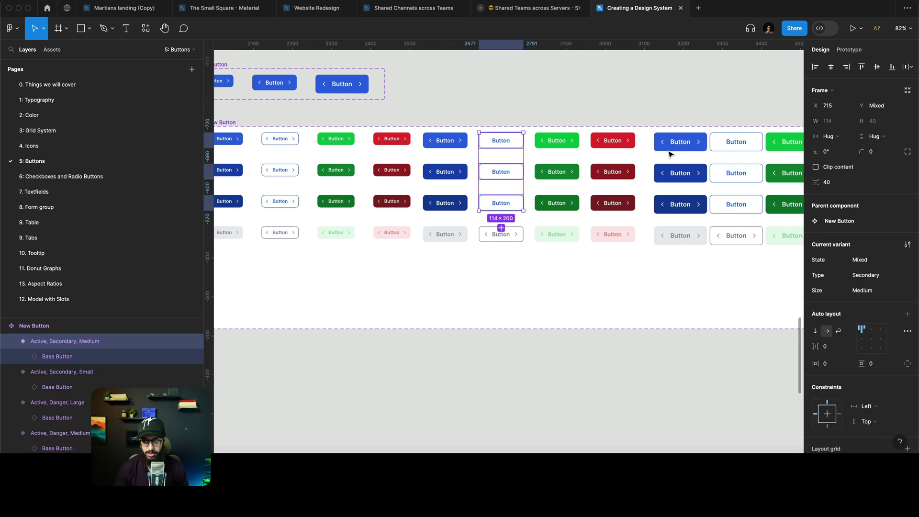
scroll(660, 139, "right", 4)
left_click_drag(652, 122, 656, 224)
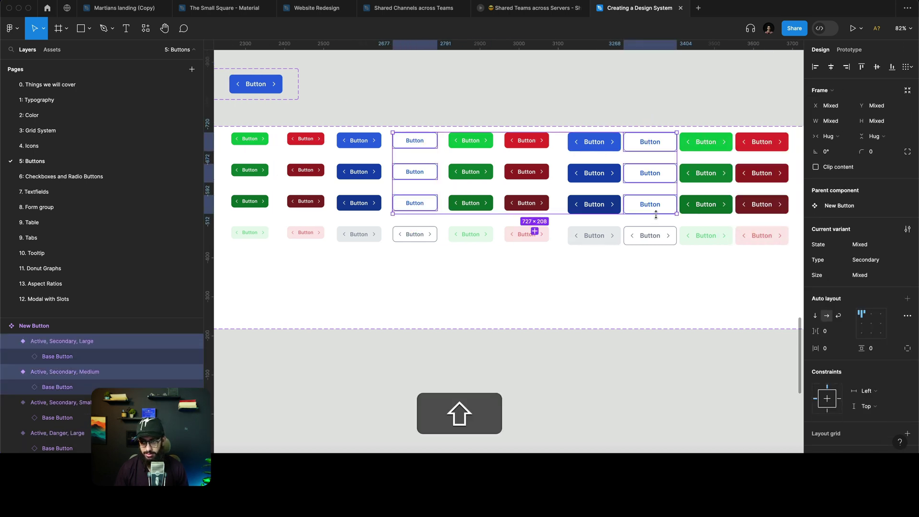
scroll(883, 355, "down", 5)
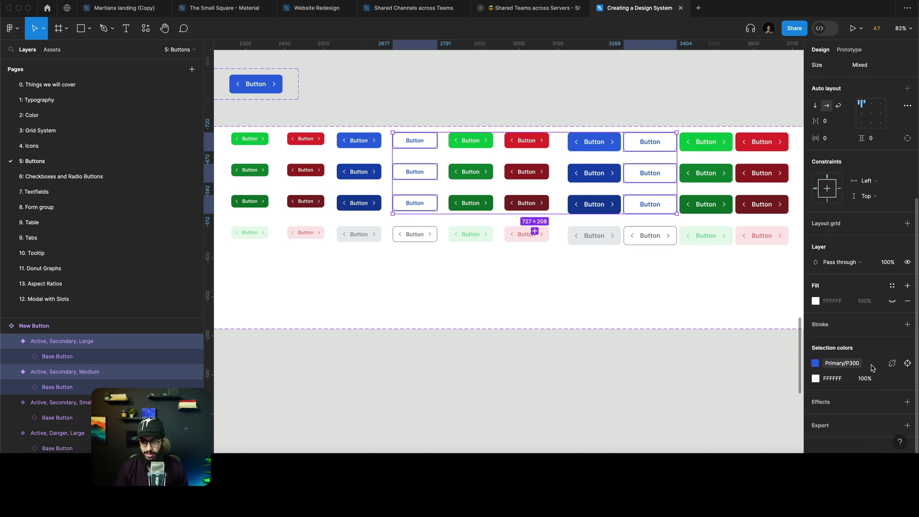
left_click(837, 365)
type("p300")
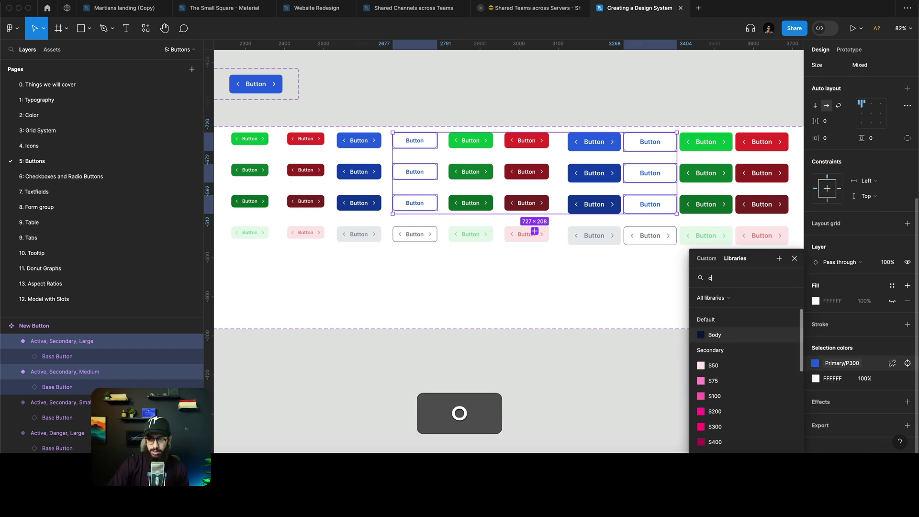
key("Down")
key("Return")
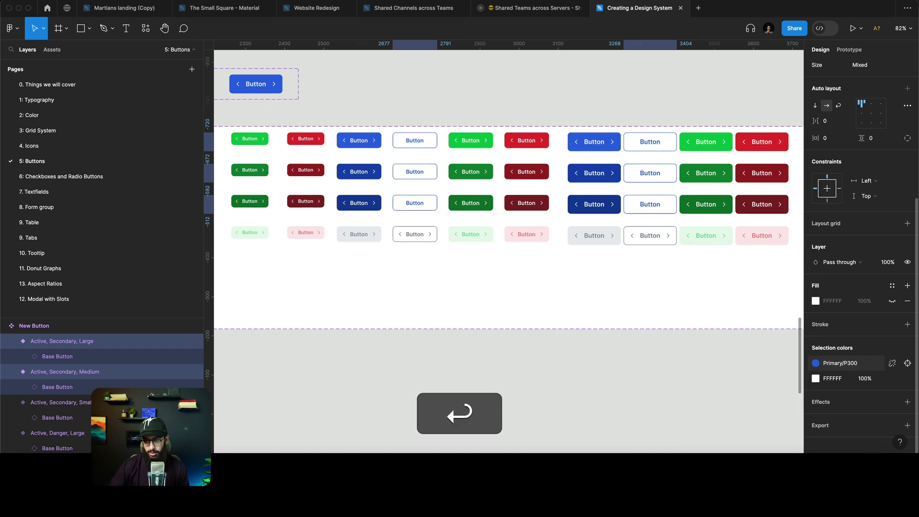
Step: Replace the FFFFFF selection color of the same Medium and Large Secondary variants with the Primary P300 style
left_click(892, 379)
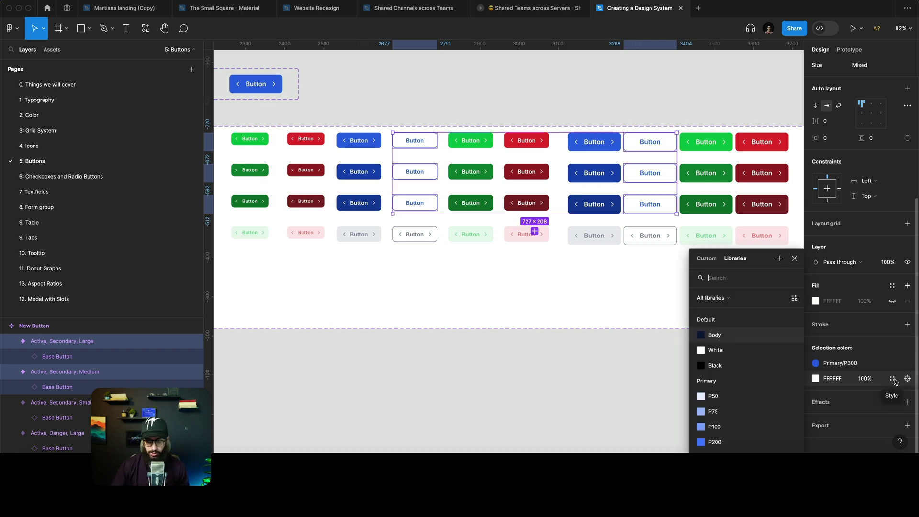
type("03")
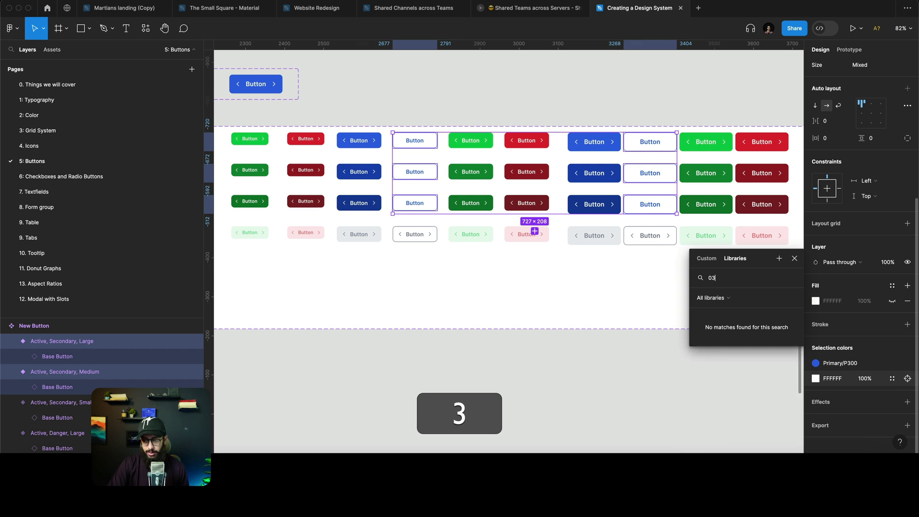
key("BackSpace")
key("BackSpace")
type("p300")
key("Down")
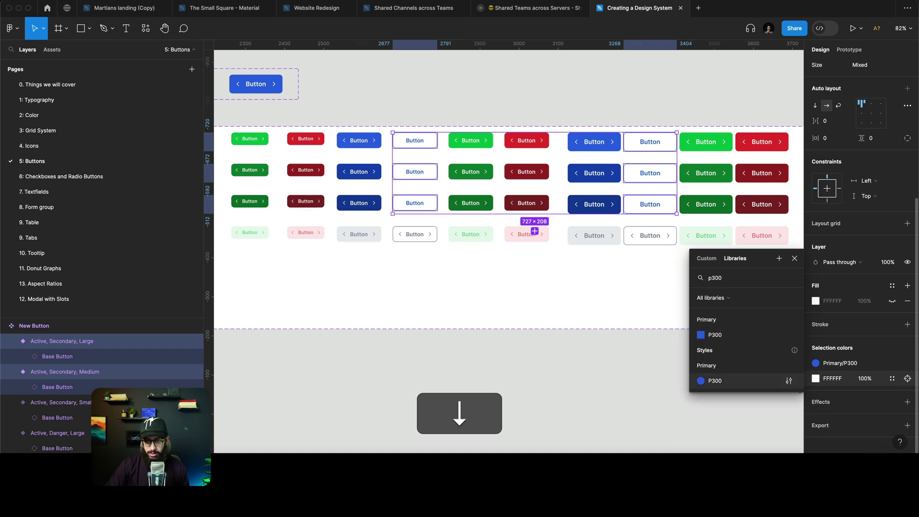
key("Return")
left_click(547, 93)
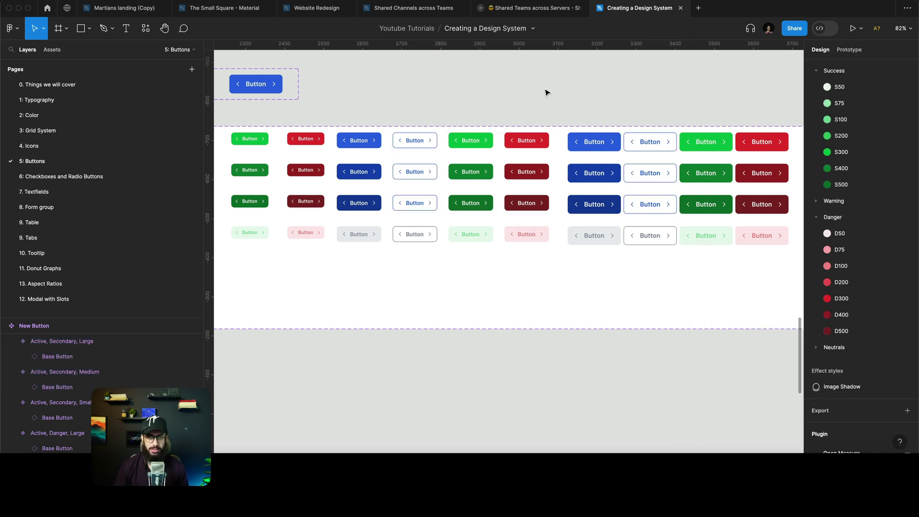
Step: Create a visibility property named Left Icon with value True for the left chevrons in all three Base Button variants
scroll(542, 95, "left", 5)
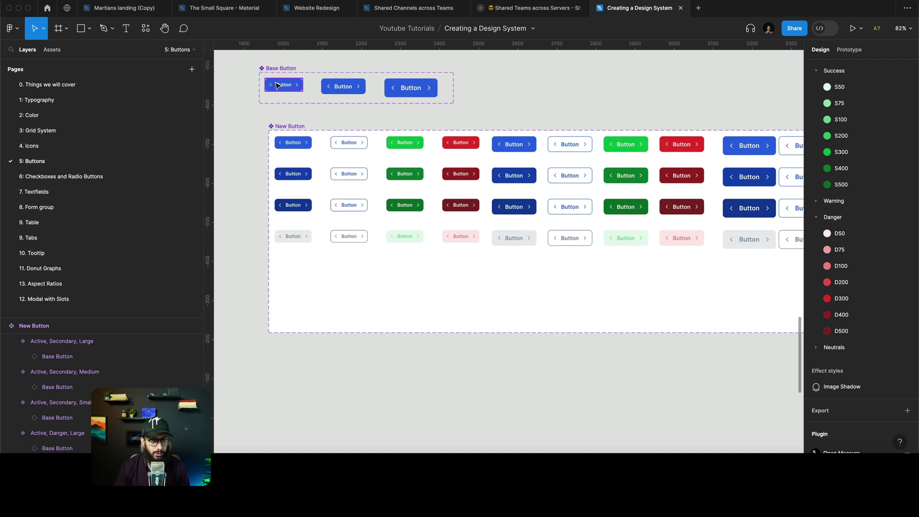
scroll(276, 86, "up", 3)
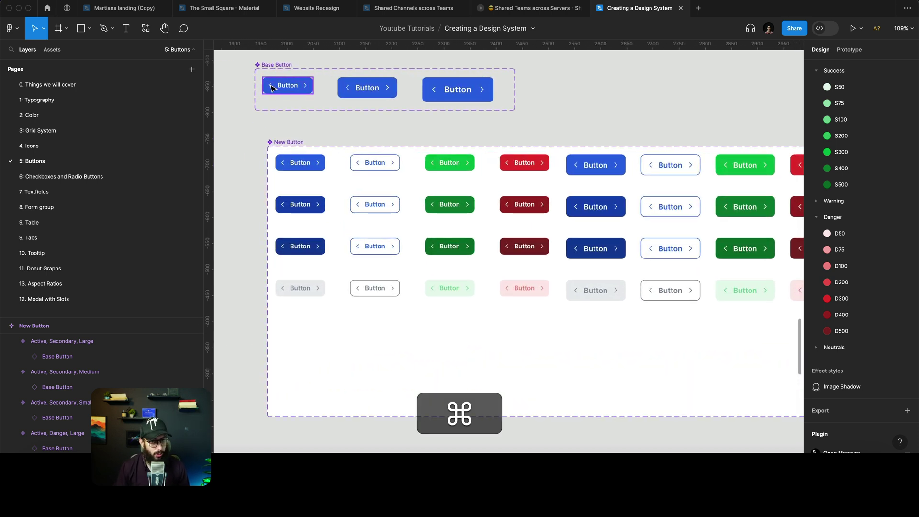
left_click(271, 88, "super")
left_click(347, 88, "shift")
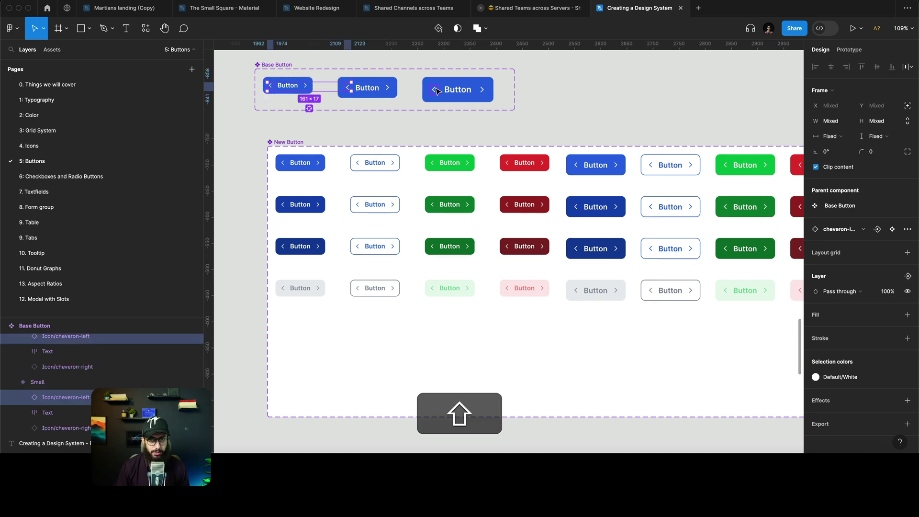
left_click(436, 89, "shift")
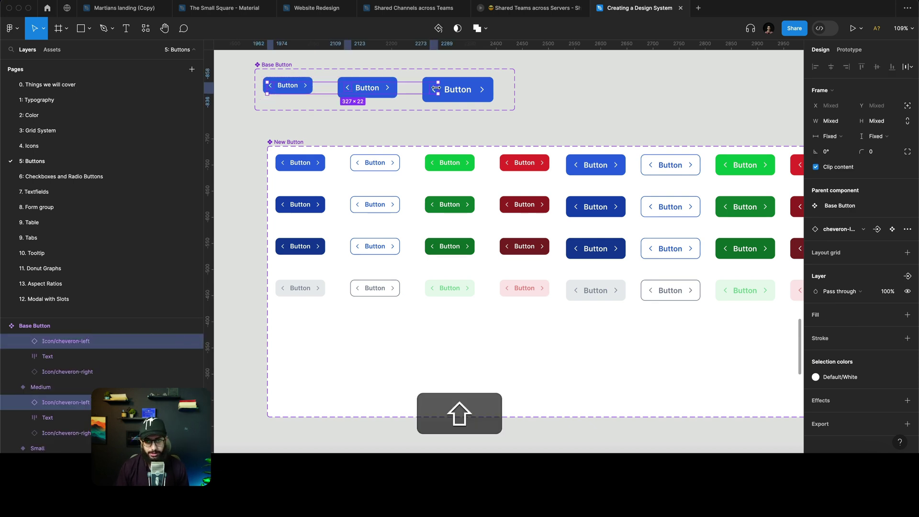
left_click(907, 276)
type("Left Icon")
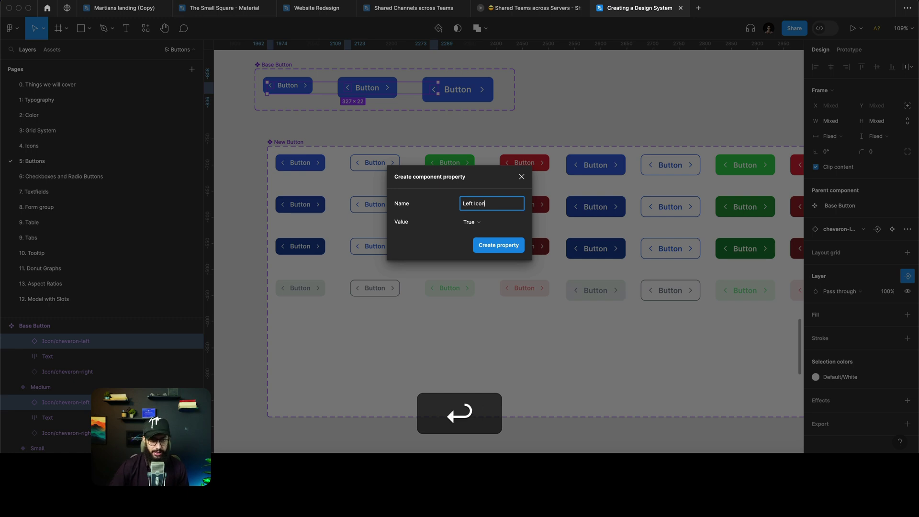
key("Return")
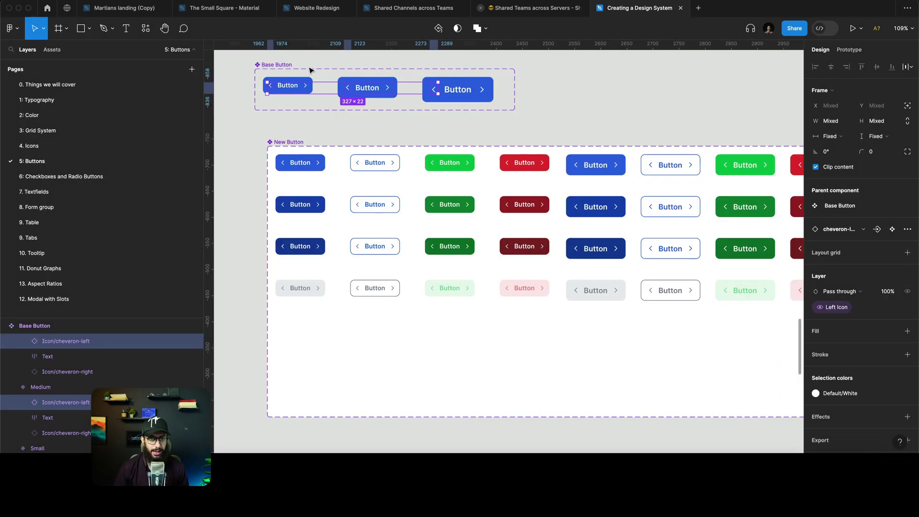
Step: Create a visibility property named Right Icon with value True for the right chevrons in all three Base Button variants
left_click(305, 87)
scroll(302, 81, "up", 5)
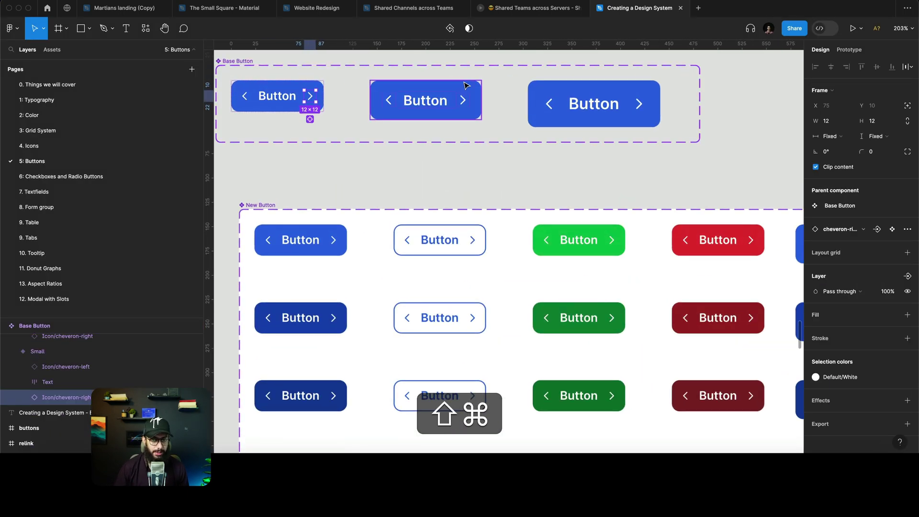
left_click(463, 94, "shift+super")
scroll(644, 101, "down", 1)
left_click(640, 92, "shift+super")
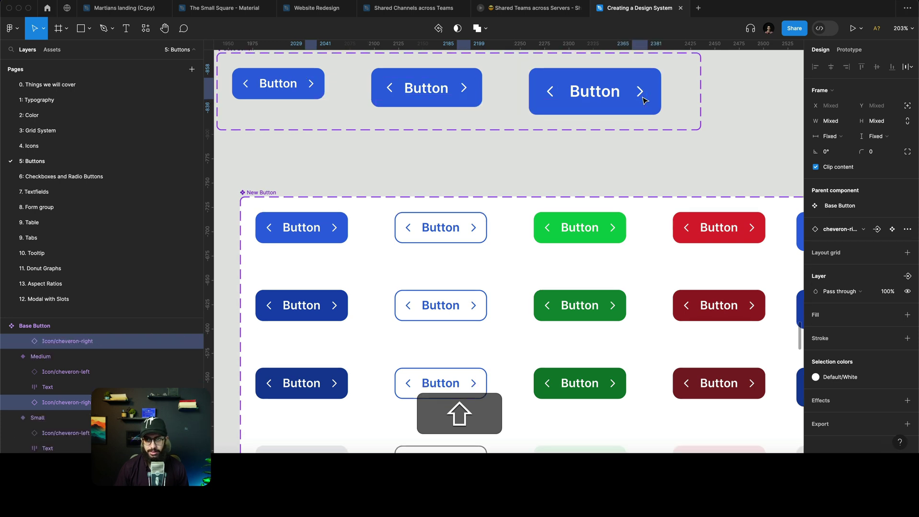
left_click(907, 277)
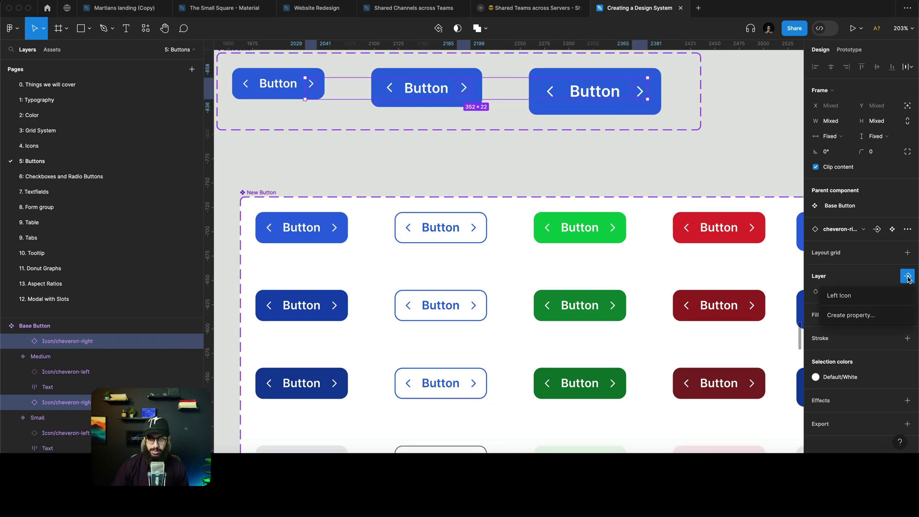
left_click(865, 319)
type("Ri")
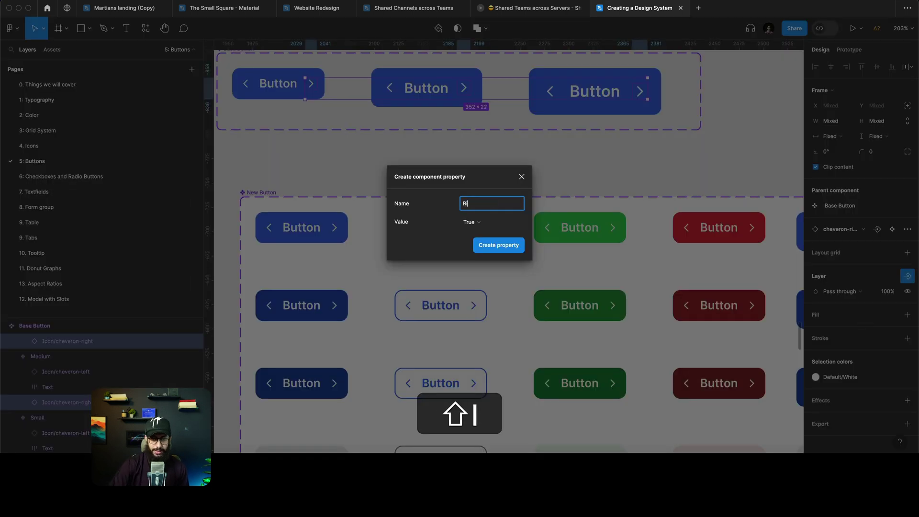
type("ght Icon")
key("Return")
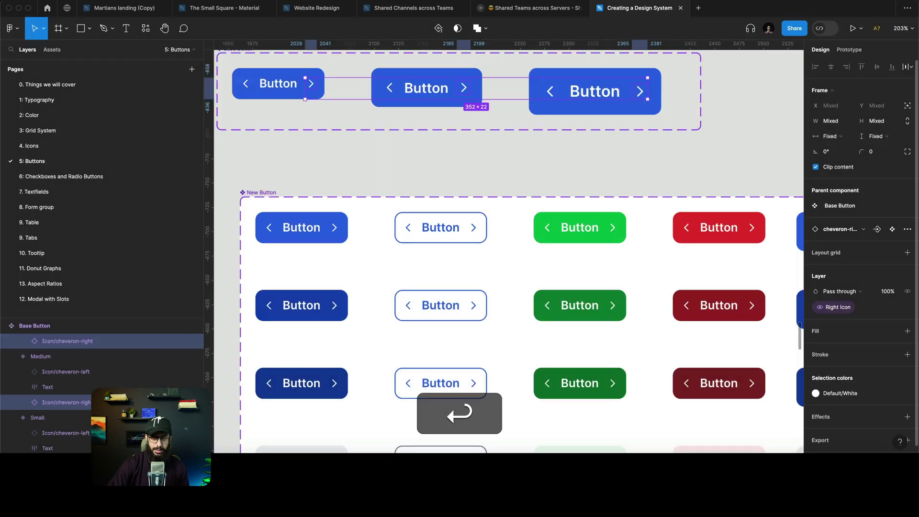
left_click(551, 164)
Step: Place an instance of the Default, Primary, Small New Button variant on the empty canvas beside the New Button set
scroll(551, 163, "down", 5)
left_click(413, 197)
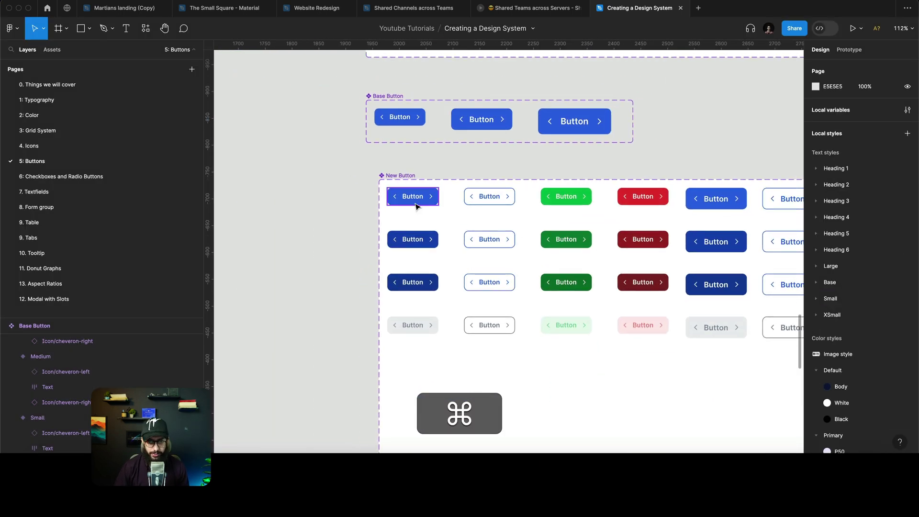
key("space")
left_click_drag(399, 154, 275, 140)
scroll(275, 139, "left", 10)
scroll(716, 165, "up", 3)
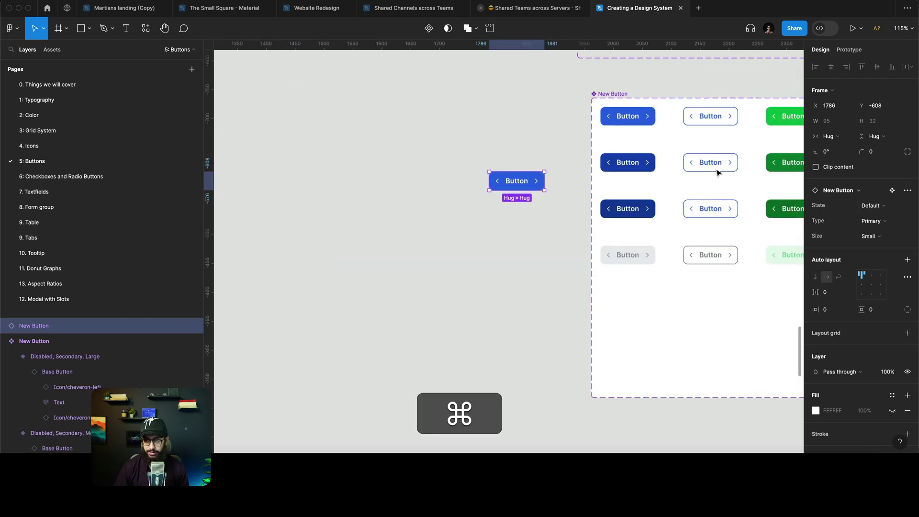
Step: Switch the New Button instance's State to Hover, Active and finally Disabled
left_click(871, 205)
left_click(874, 218)
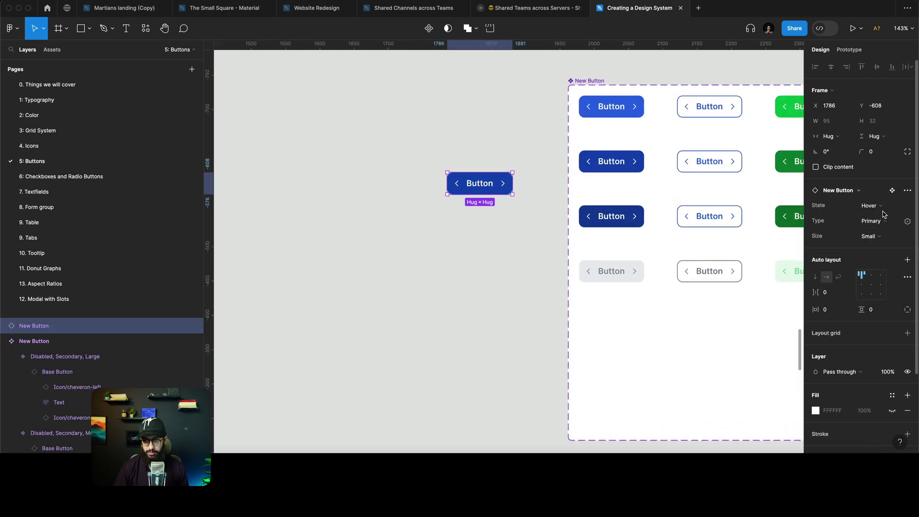
left_click(882, 215)
left_click(873, 221)
left_click(883, 207)
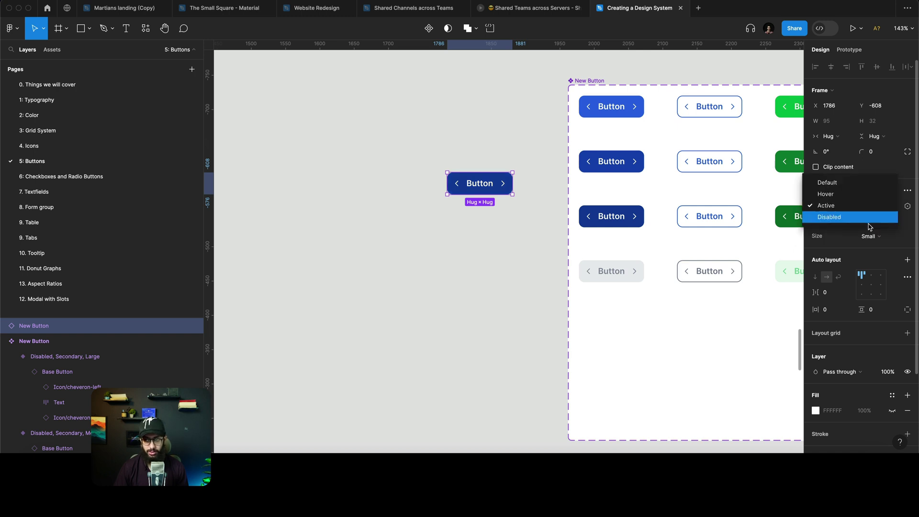
left_click(883, 218)
Step: Set the New Button instance's State to Disabled and Type to Danger, and switch its Size to Medium and finally Large
left_click(871, 220)
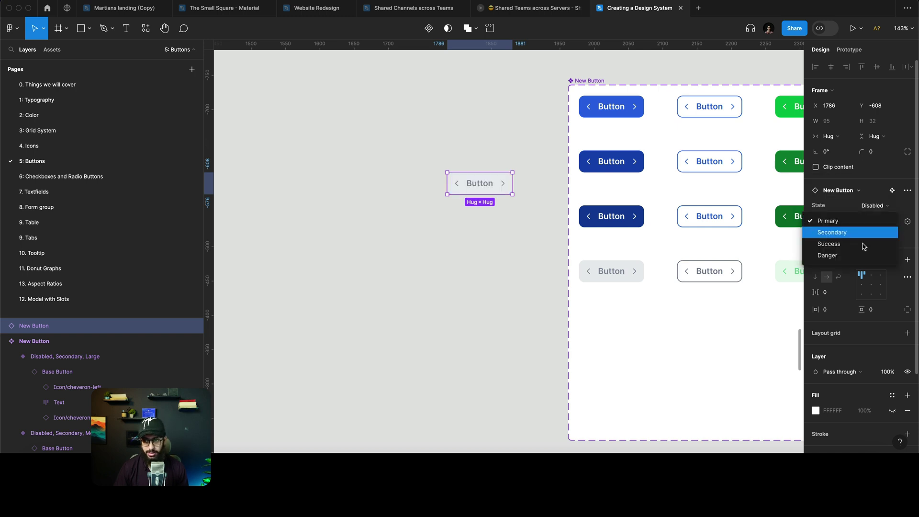
left_click(857, 252)
left_click(879, 236)
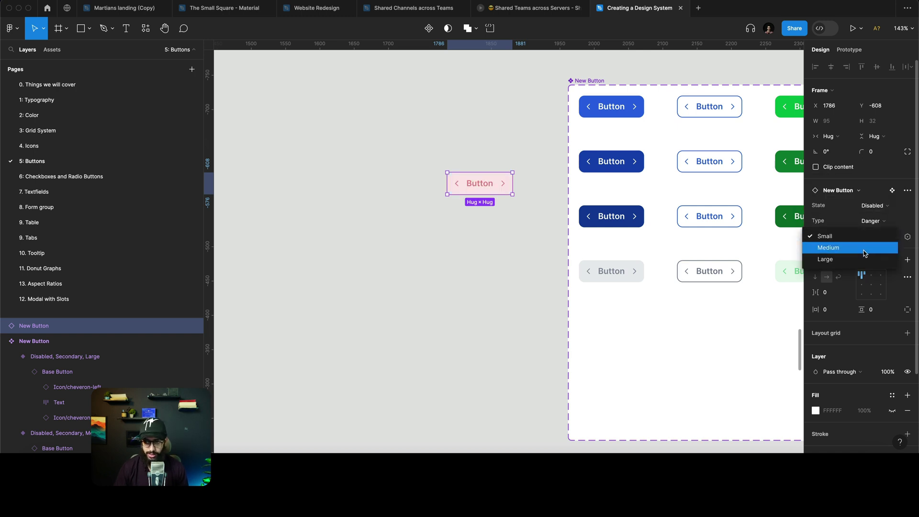
left_click(865, 249)
left_click(876, 236)
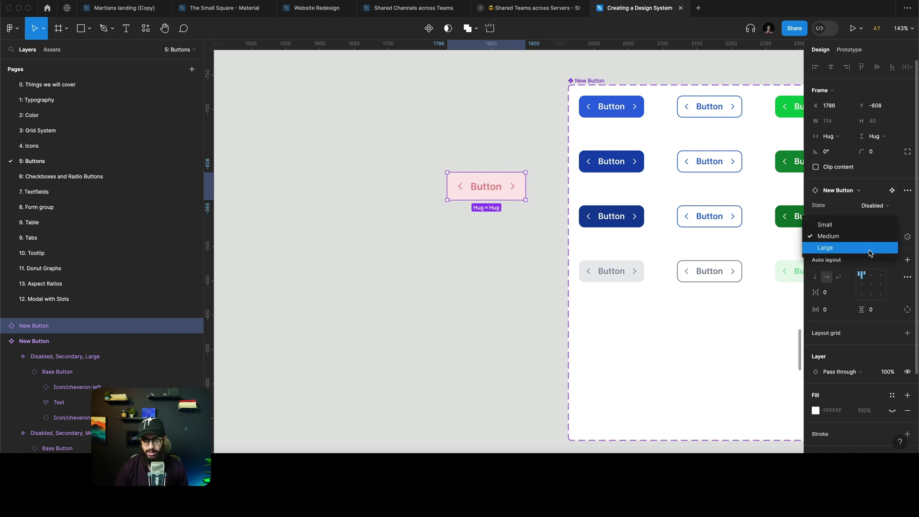
left_click(870, 247)
Step: Expose the nested Base Button instance's properties on the New Button component set
scroll(543, 229, "right", 5)
scroll(544, 230, "up", 4)
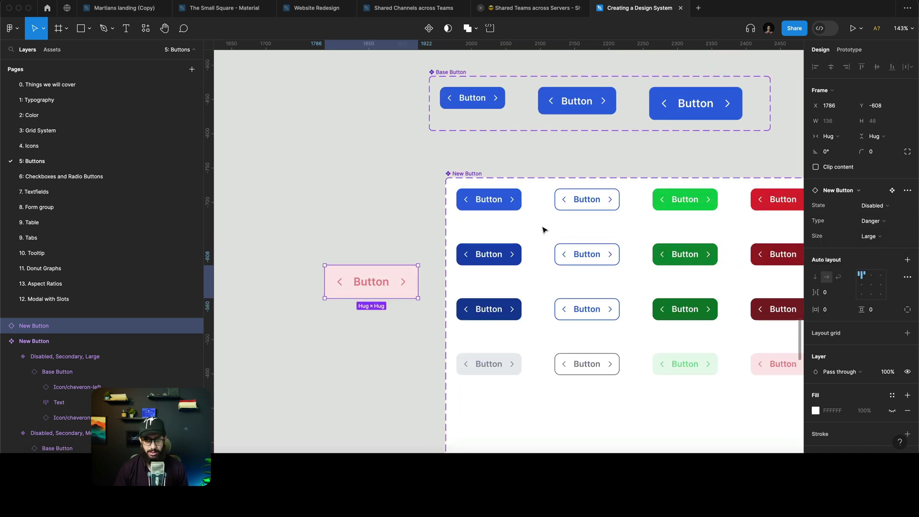
left_click(465, 178)
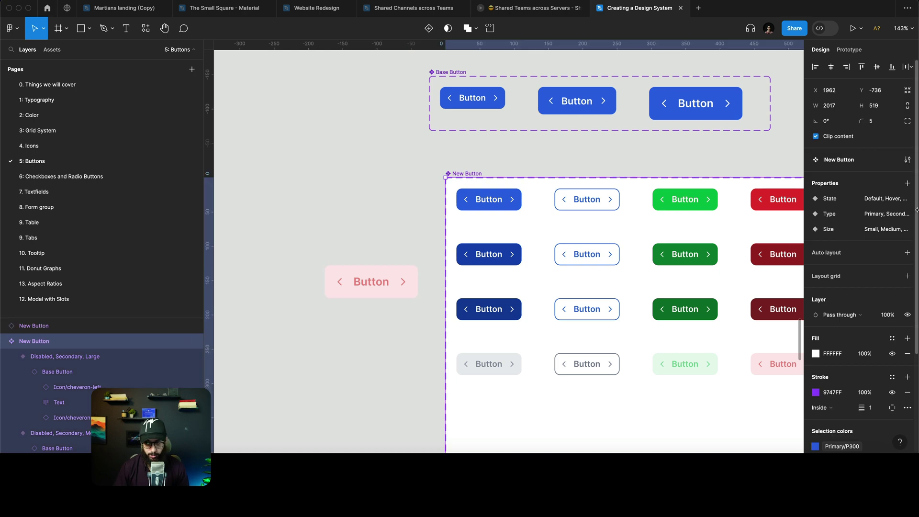
left_click(908, 186)
left_click(864, 278)
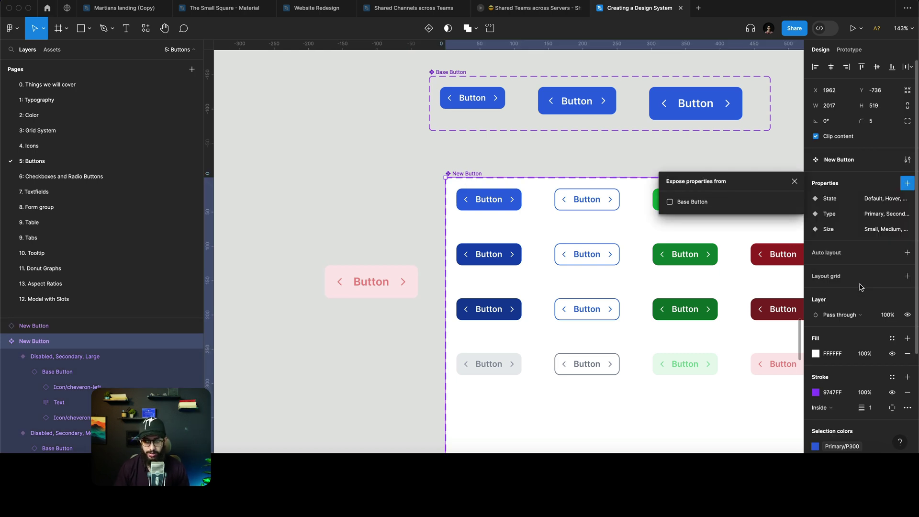
left_click(683, 205)
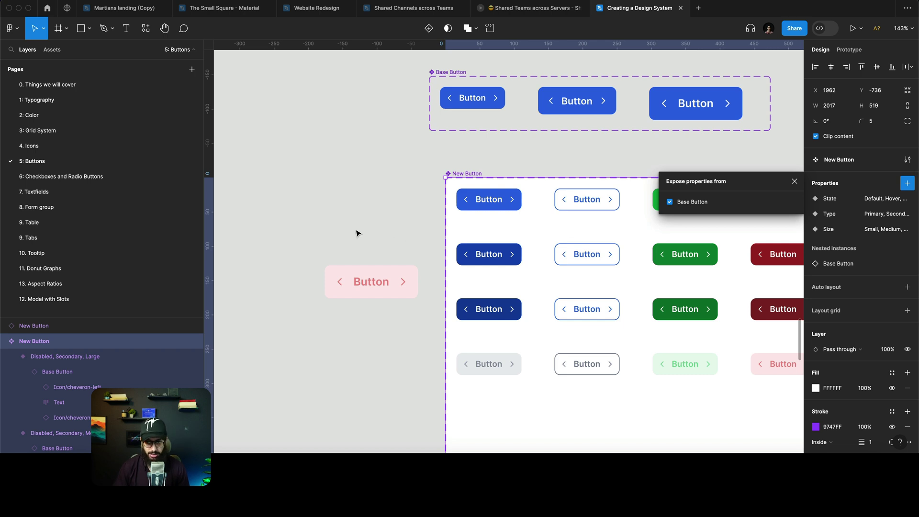
Step: Turn off Left Icon and Right Icon on the Disabled Danger New Button instance
left_click(357, 275)
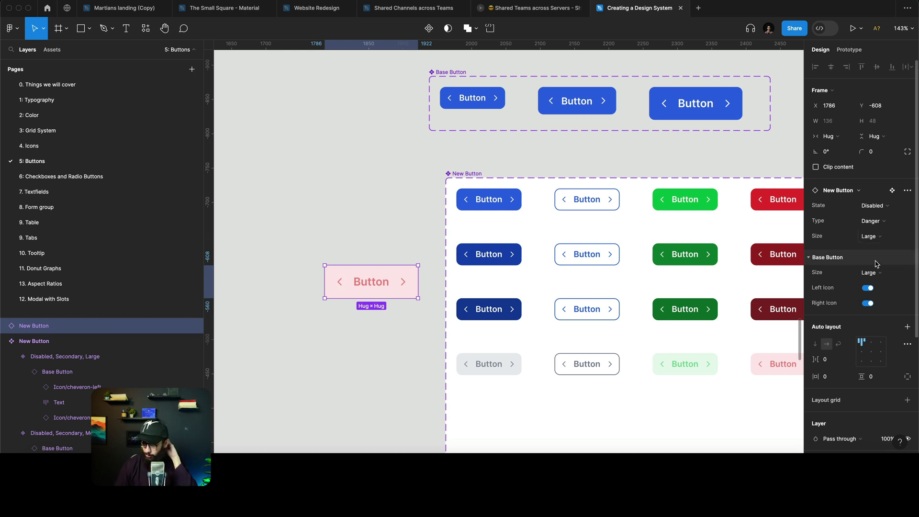
left_click(867, 288)
left_click(867, 302)
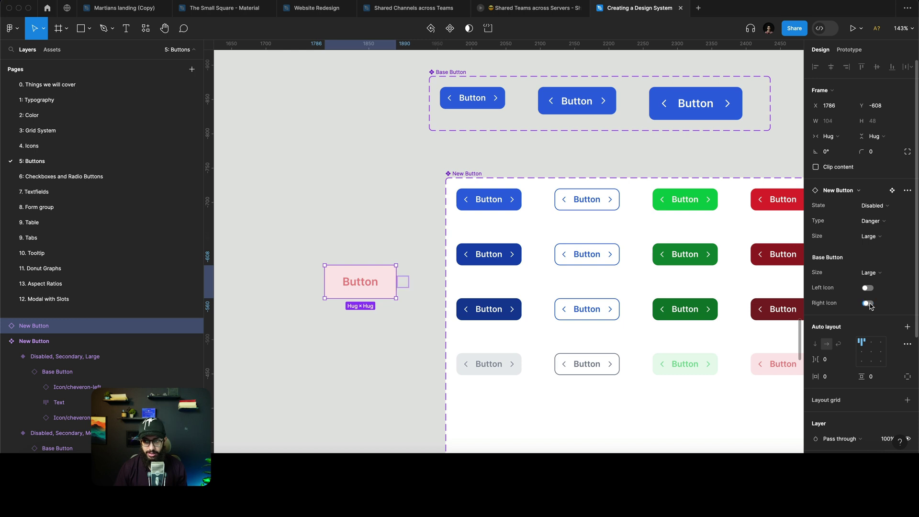
Step: Set the New Button instance's own Size to Small and its nested Base Button Size to Medium
left_click(875, 237)
left_click(858, 213)
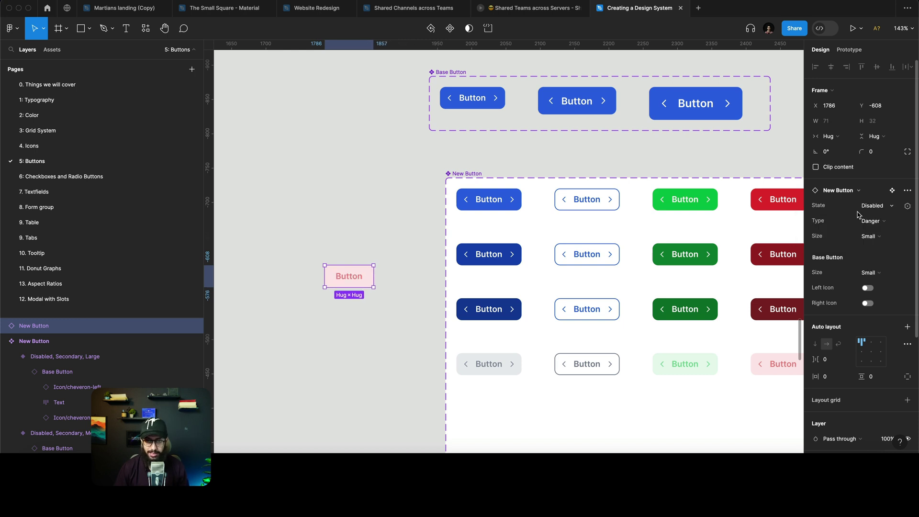
left_click(881, 274)
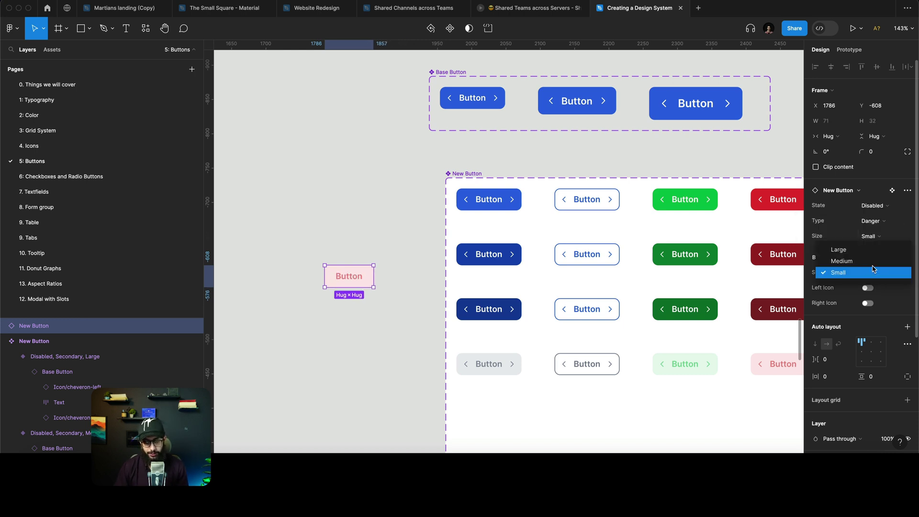
left_click(872, 267)
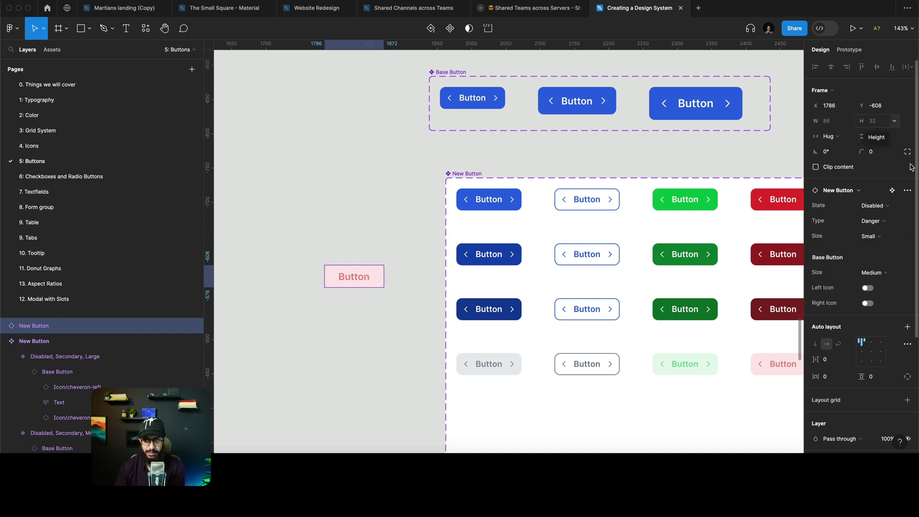
Step: Set the nested Base Button _Size of the New Button instance to Small
scroll(579, 272, "down", 5)
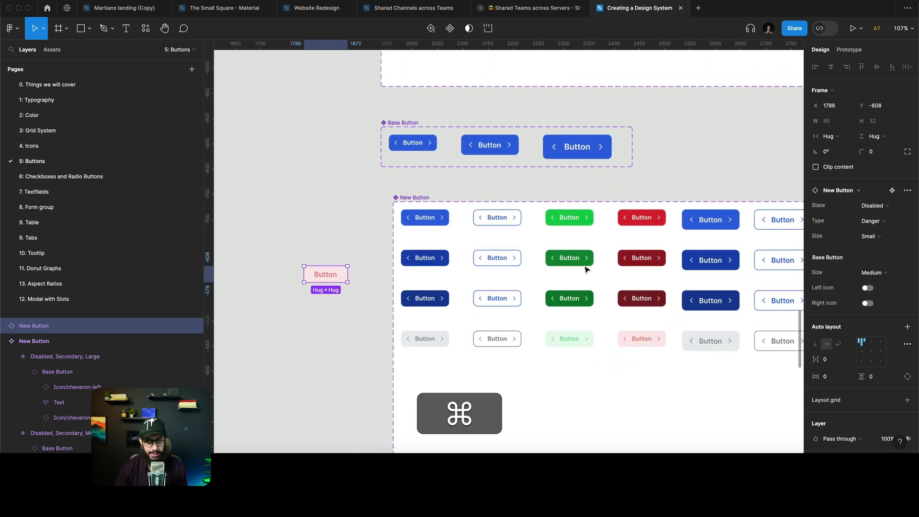
scroll(586, 268, "down", 1)
scroll(586, 268, "right", 3)
scroll(579, 269, "left", 4)
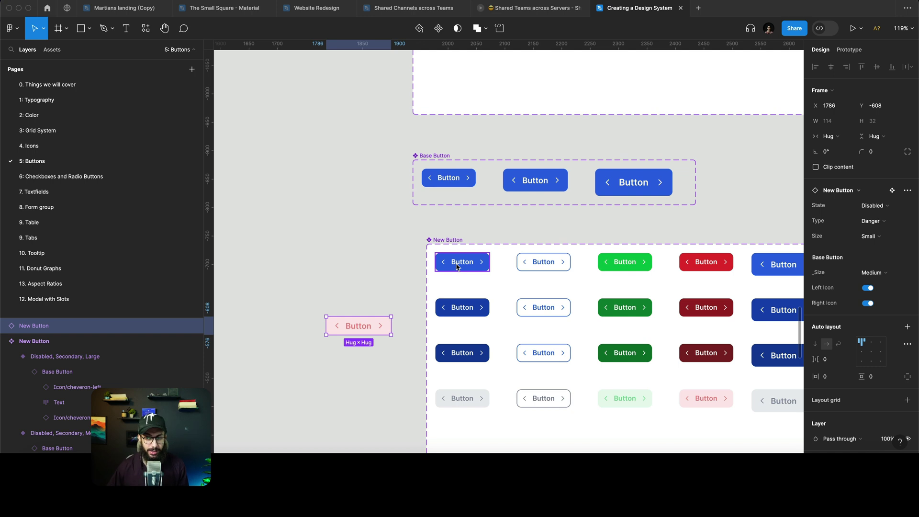
left_click(881, 273)
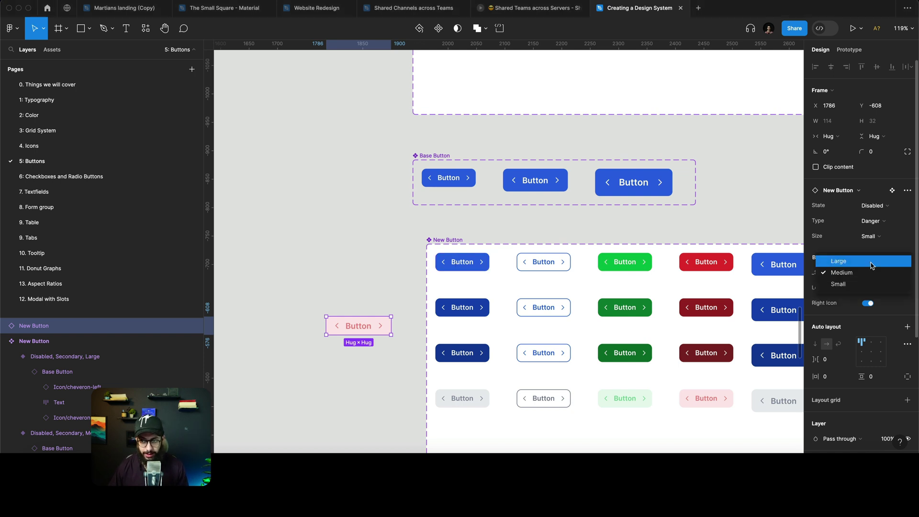
left_click(862, 286)
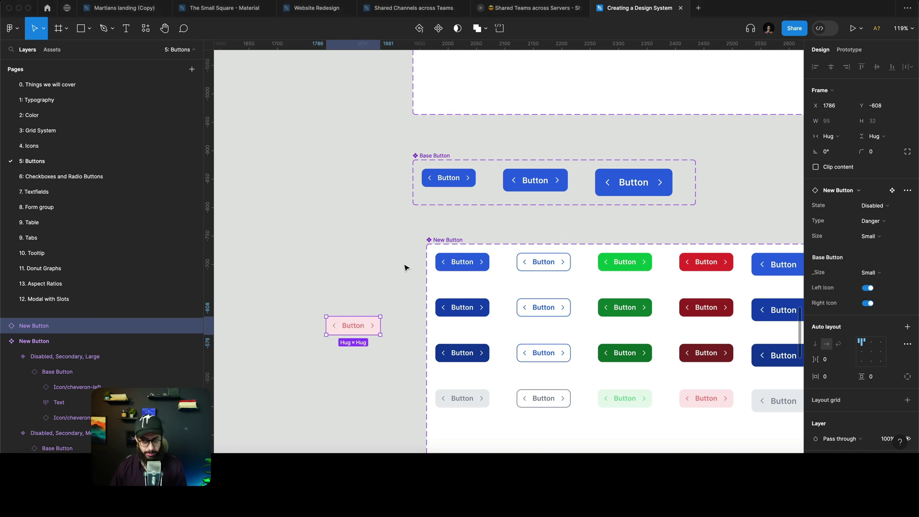
Step: Give the Small Base Button variant a vertical padding of 9, matching its text spacing, and make its height hug contents
left_click(466, 177)
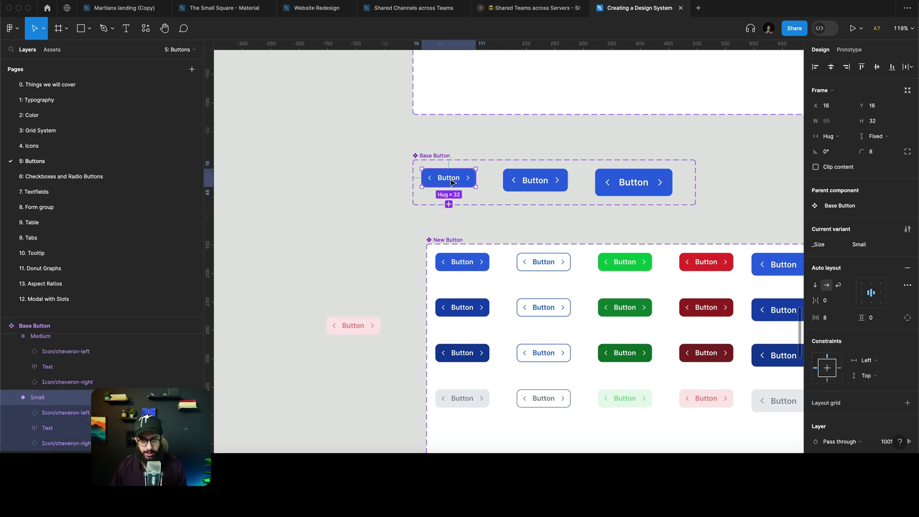
scroll(451, 182, "up", 10)
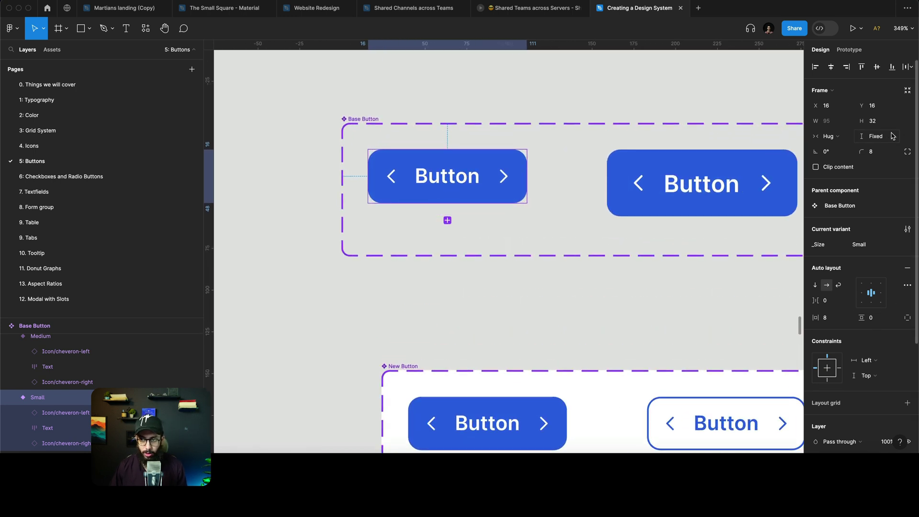
left_click(450, 181)
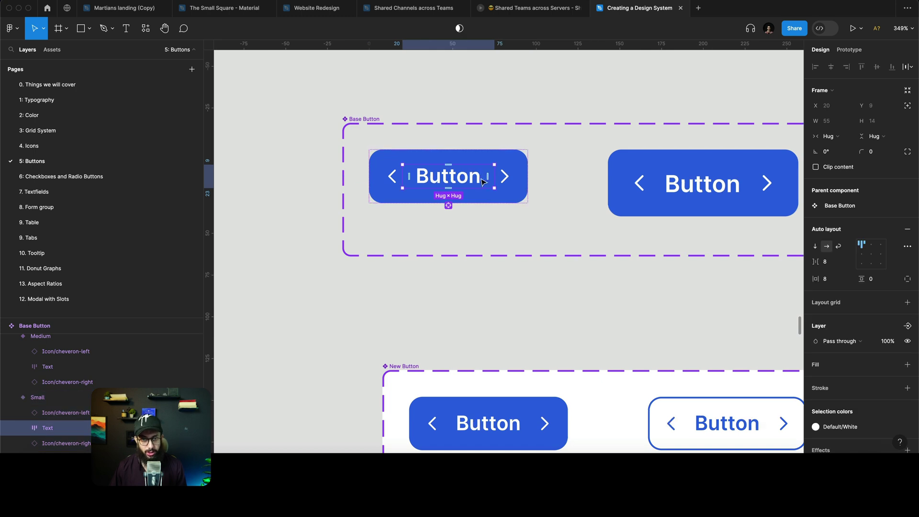
key("alt")
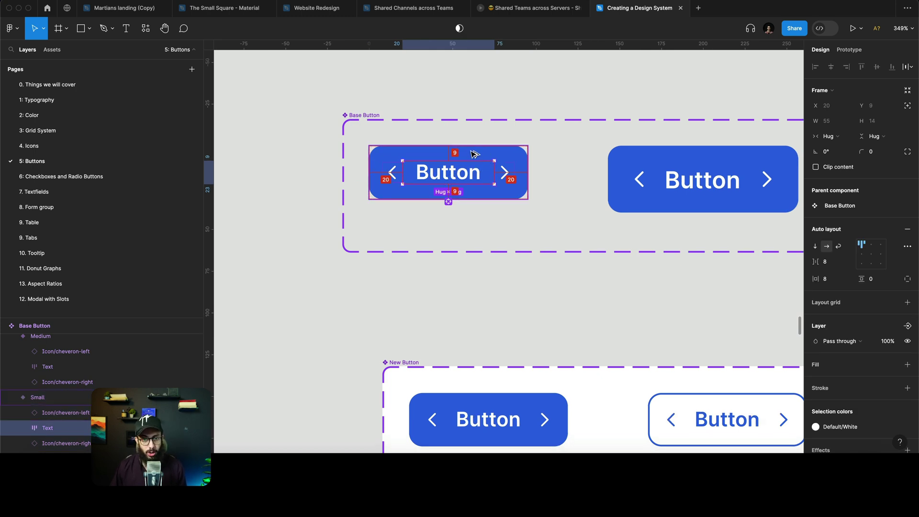
key("Escape")
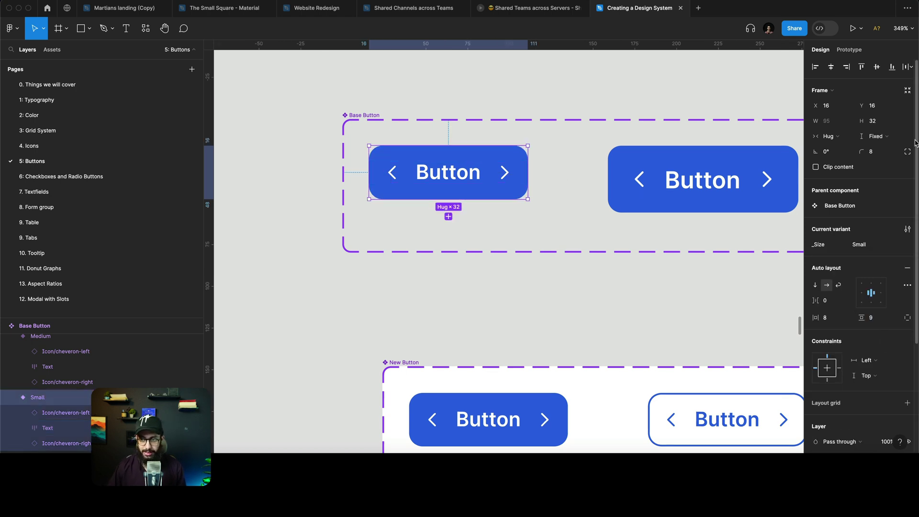
left_click(872, 136)
left_click(870, 146)
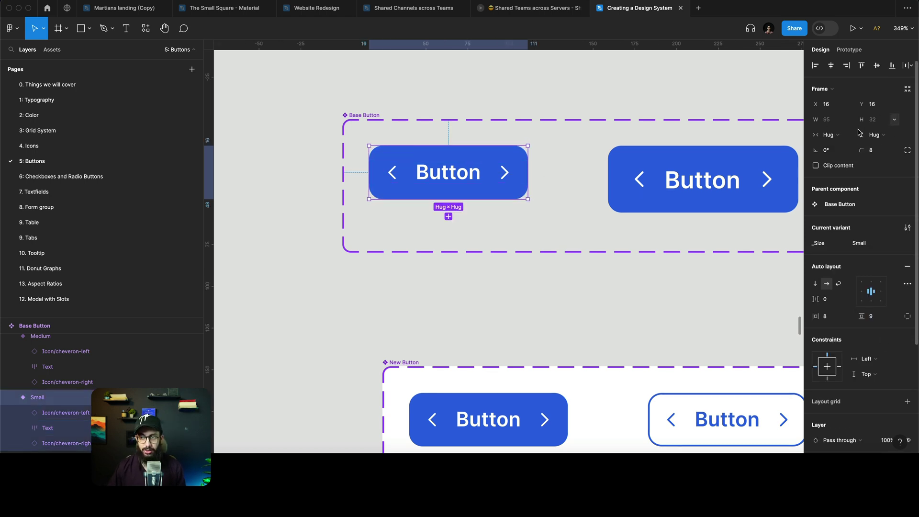
Step: Give the Medium Base Button variant a vertical padding of 11.5 and make its height hug contents
scroll(648, 179, "right", 5)
double_click(592, 177)
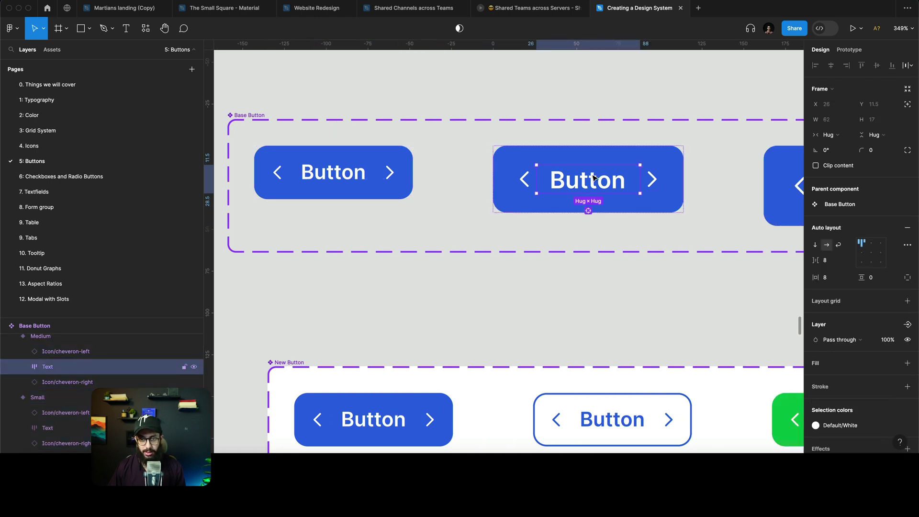
left_click(636, 157)
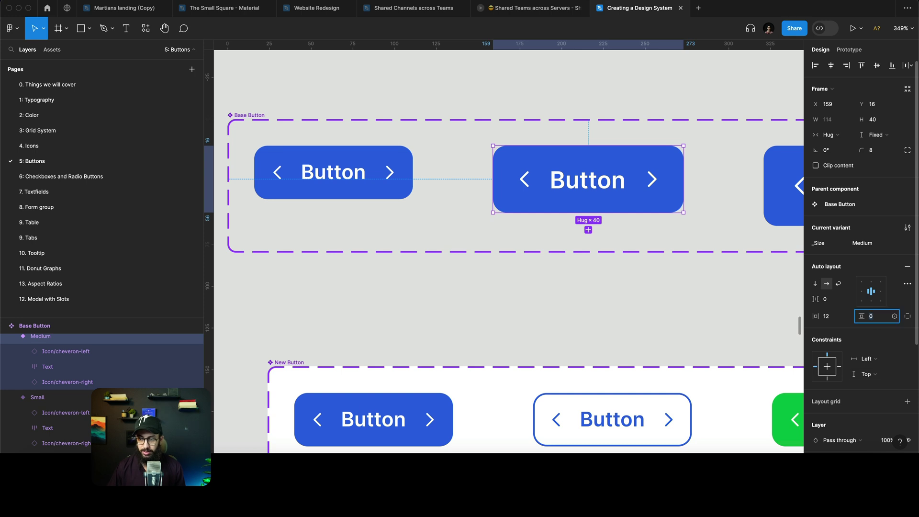
type("11.5")
left_click(876, 134)
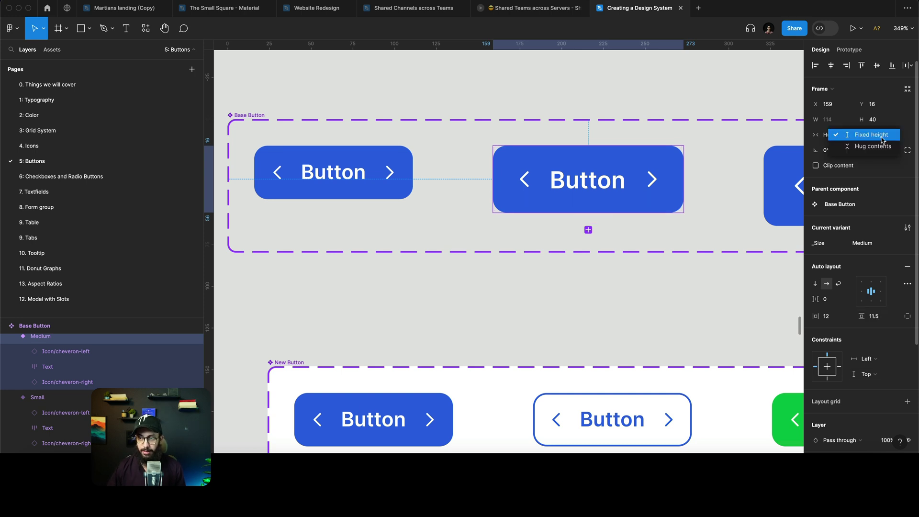
left_click(872, 146)
Step: Set the vertical padding of the Text frame inside the Large Base Button to 14.5, with its height hugging contents
scroll(509, 249, "right", 5)
double_click(632, 186)
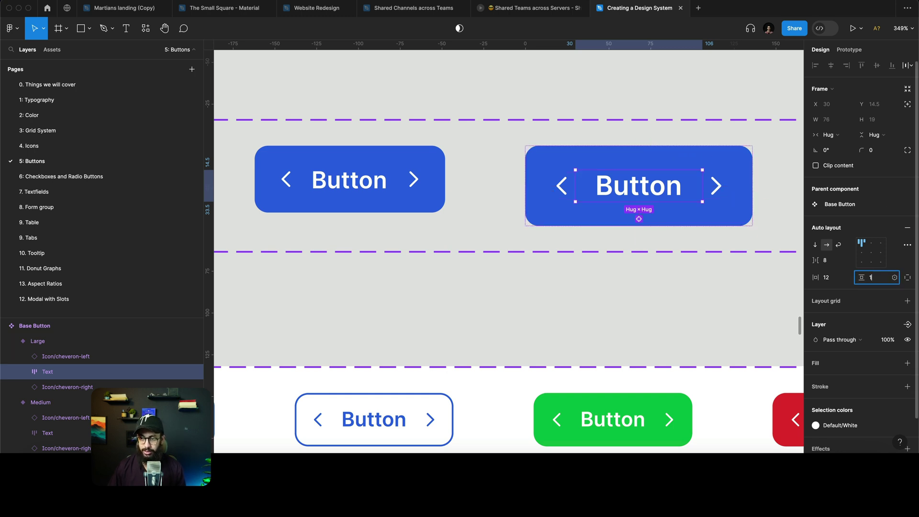
key("Return")
left_click(879, 142)
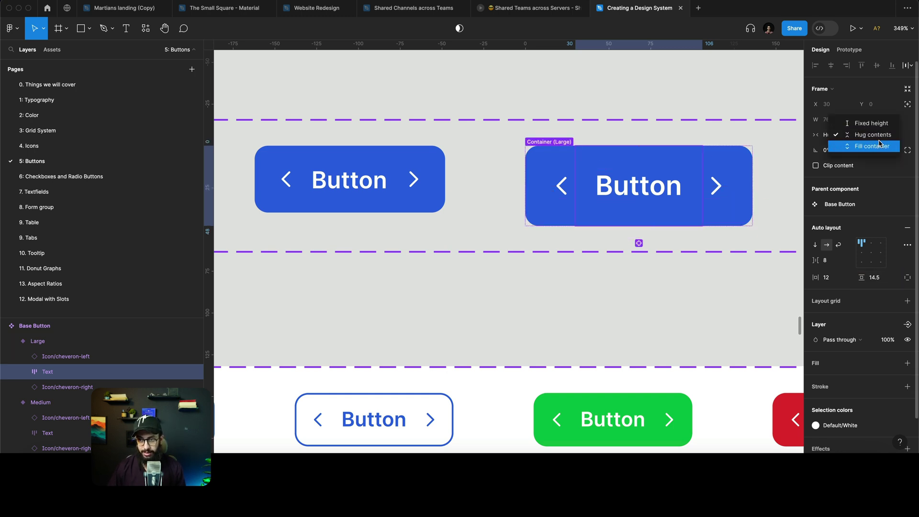
left_click(874, 136)
Step: Test the New Button instance's Size by switching it to Medium and back to Small
scroll(516, 192, "down", 5)
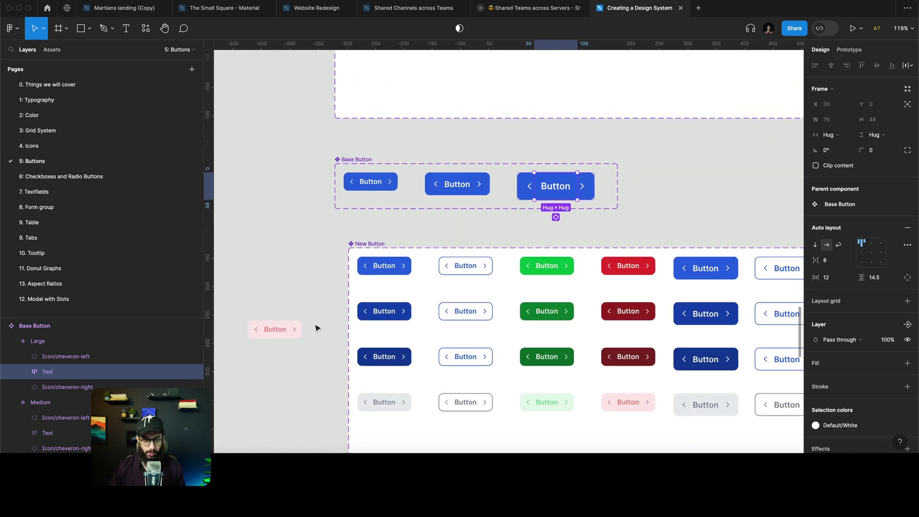
left_click(293, 330)
scroll(266, 373, "up", 5)
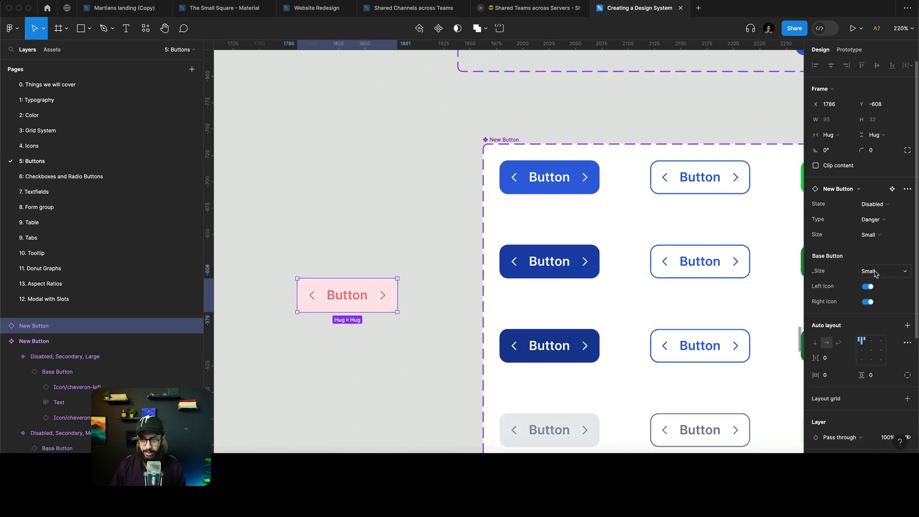
left_click(879, 237)
left_click(881, 246)
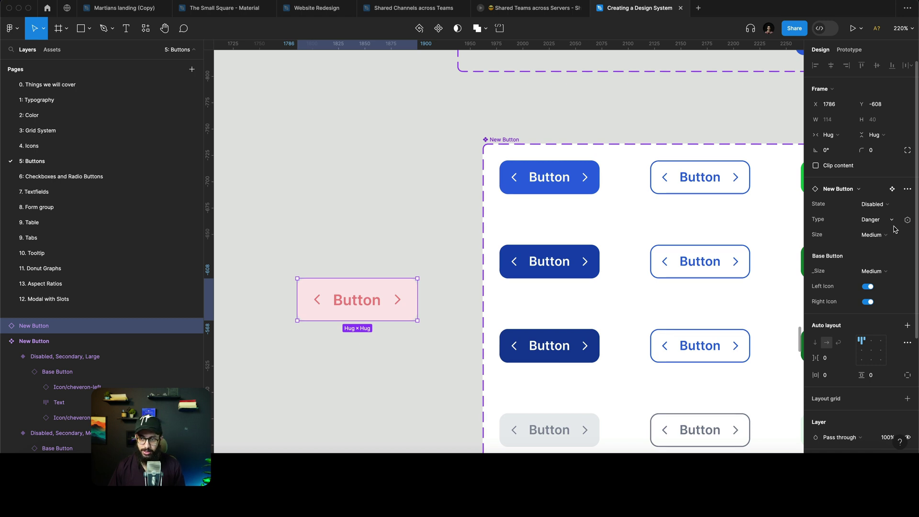
left_click(887, 235)
left_click(883, 223)
left_click(869, 234)
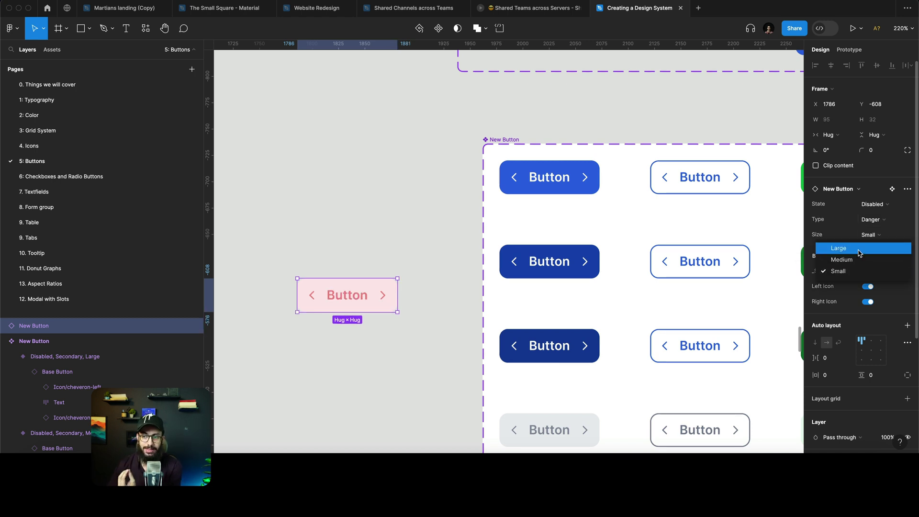
left_click(872, 235)
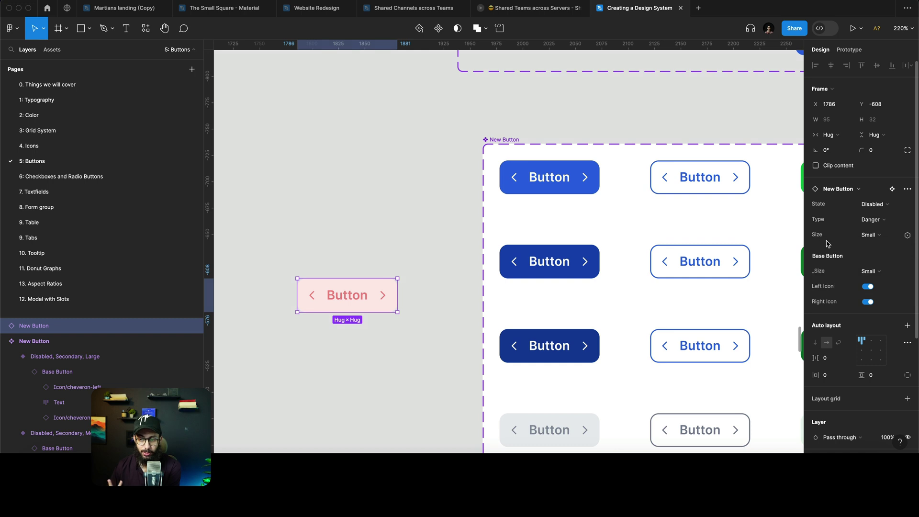
Step: Switch the instance's nested Base Button _Size to Large and finally Medium, leaving its own Size at Small
left_click(873, 272)
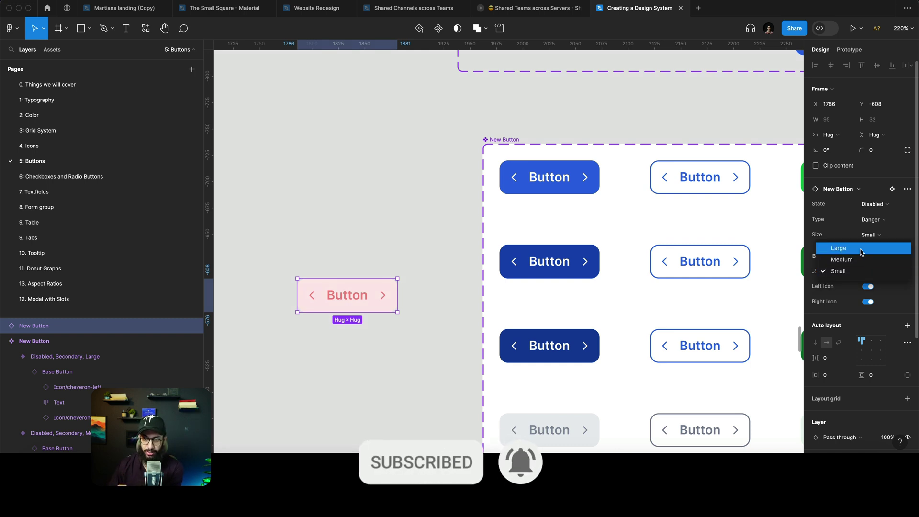
left_click(874, 247)
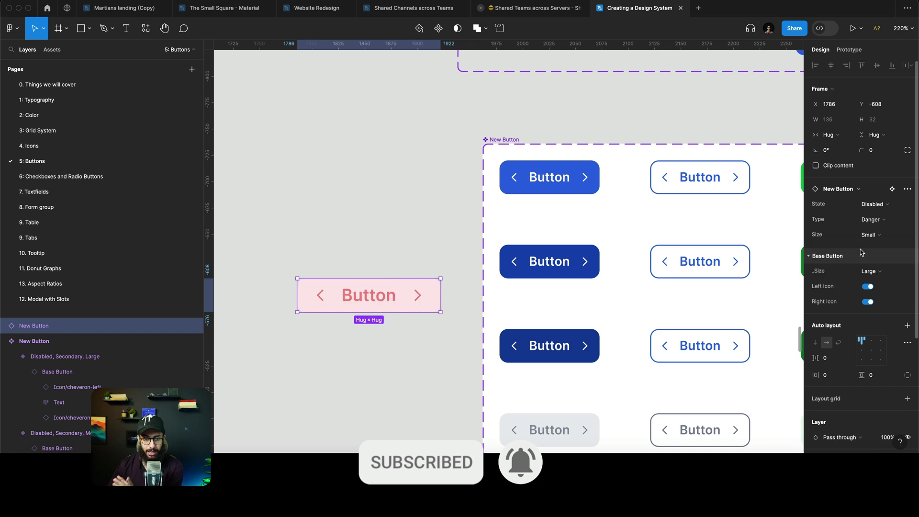
left_click(877, 273)
left_click(868, 284)
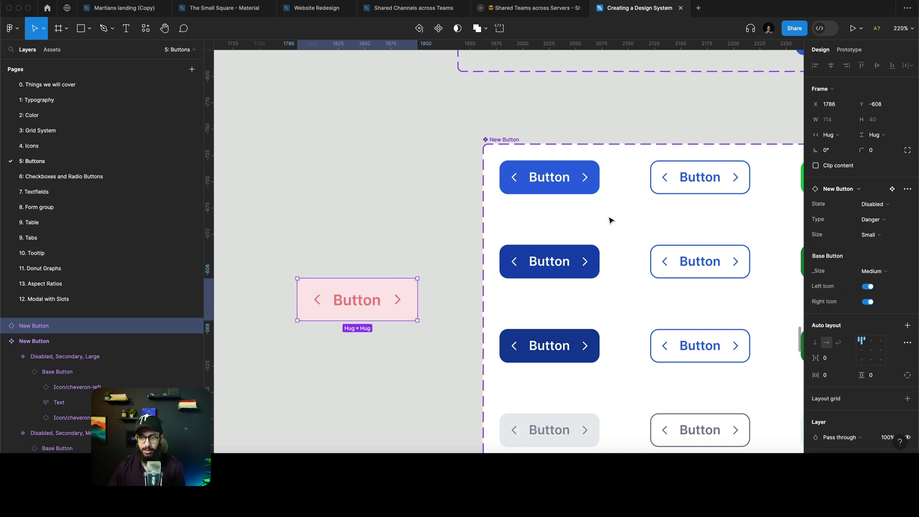
Step: Inspect the Large Base Button variant's size and auto layout settings
scroll(609, 217, "up", 3)
scroll(609, 217, "right", 5)
scroll(663, 222, "right", 2)
left_click(620, 140)
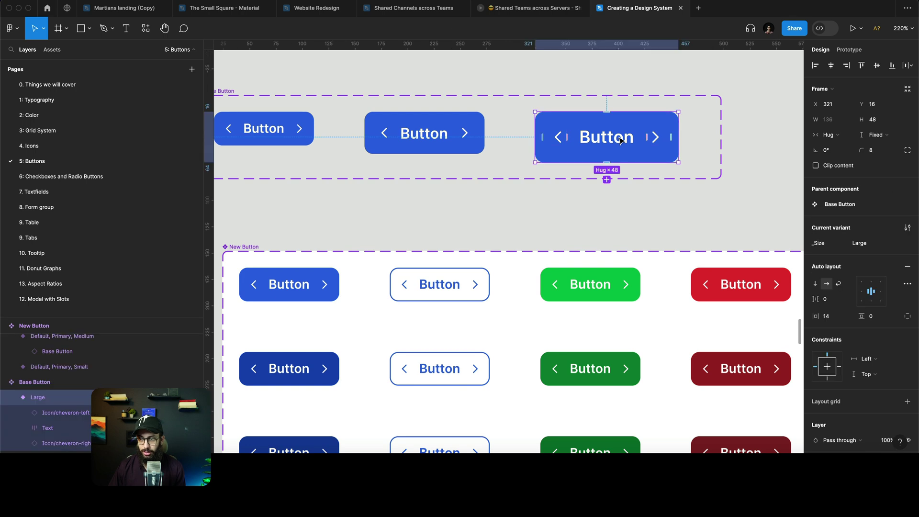
scroll(362, 256, "left", 5)
scroll(362, 257, "down", 3)
scroll(362, 257, "left", 3)
Step: Switch the New Button instance's nested Base Button _Size to Large, Medium and finally Small
left_click(362, 257)
scroll(362, 257, "left", 1)
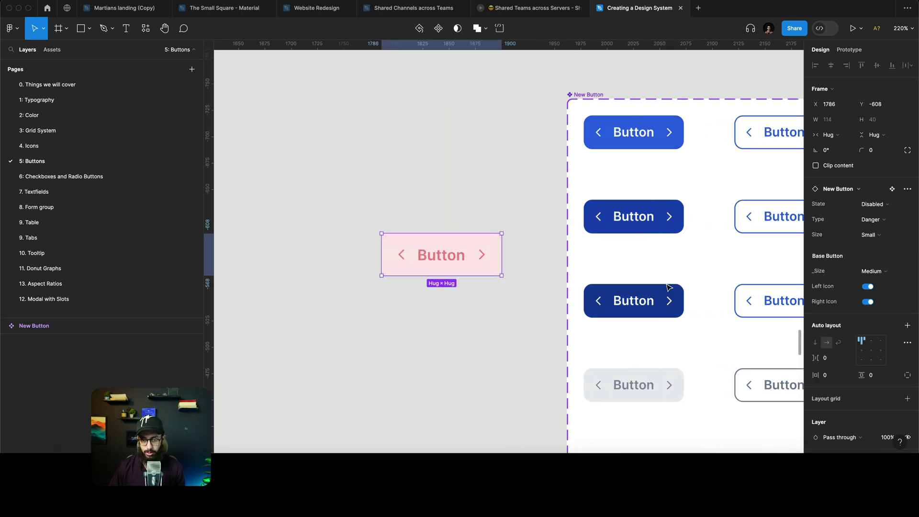
left_click(871, 271)
left_click(873, 260)
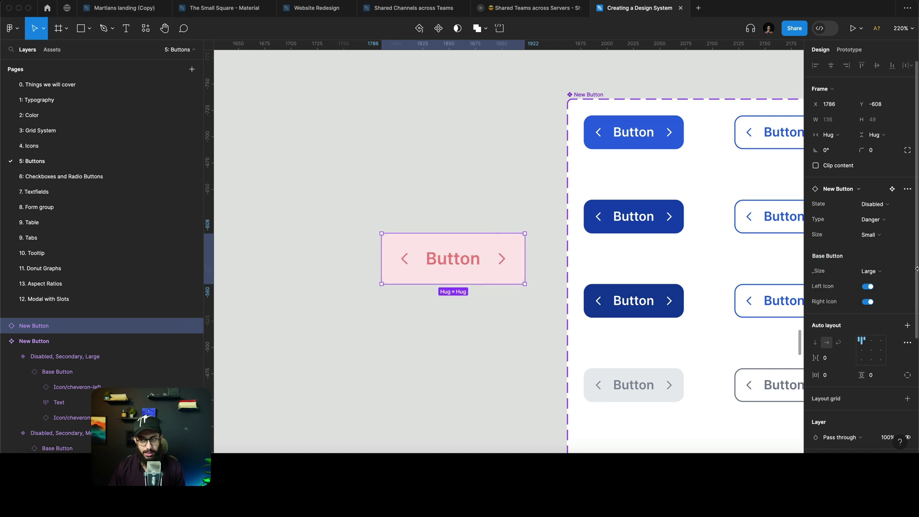
left_click(870, 271)
left_click(856, 282)
left_click(871, 271)
left_click(879, 285)
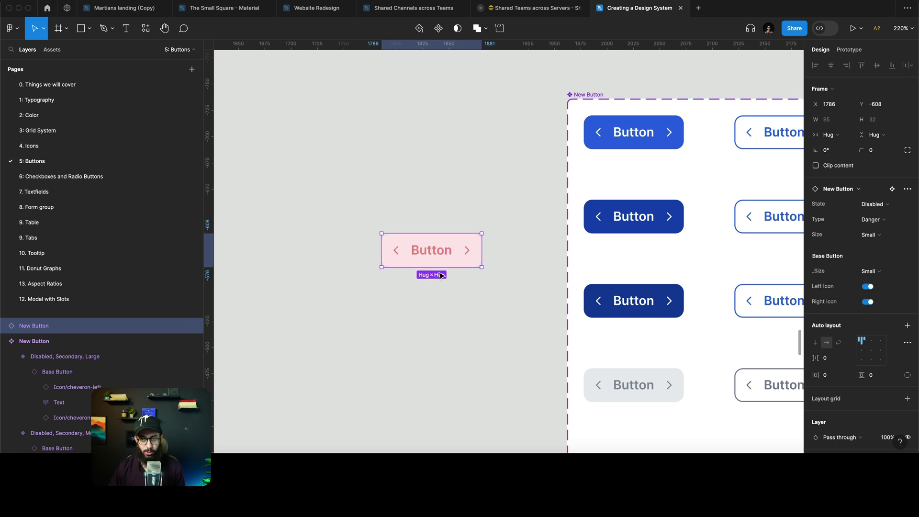
Step: Delete all Medium and Large variants from the New Button component set, keeping only the Small ones
scroll(443, 271, "down", 5)
scroll(454, 271, "right", 5)
scroll(455, 273, "down", 3)
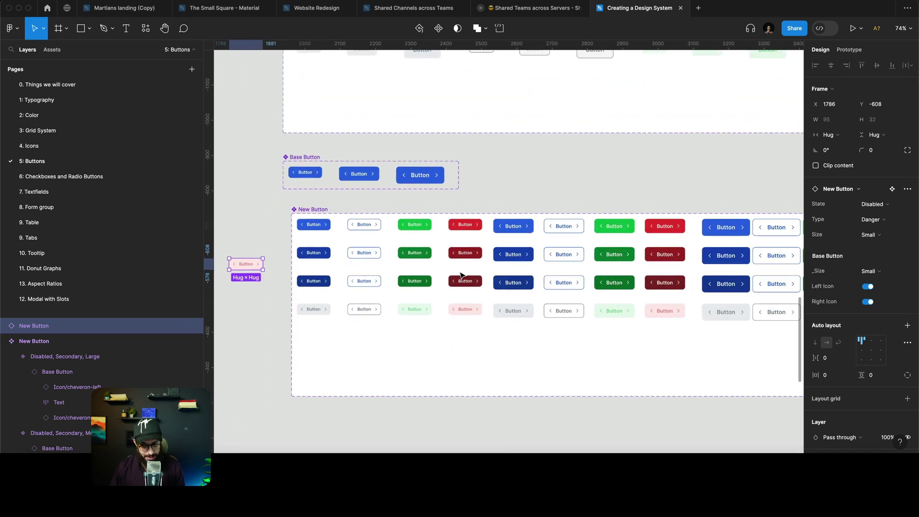
left_click_drag(527, 423, 671, 186)
key("Delete")
scroll(672, 186, "left", 7)
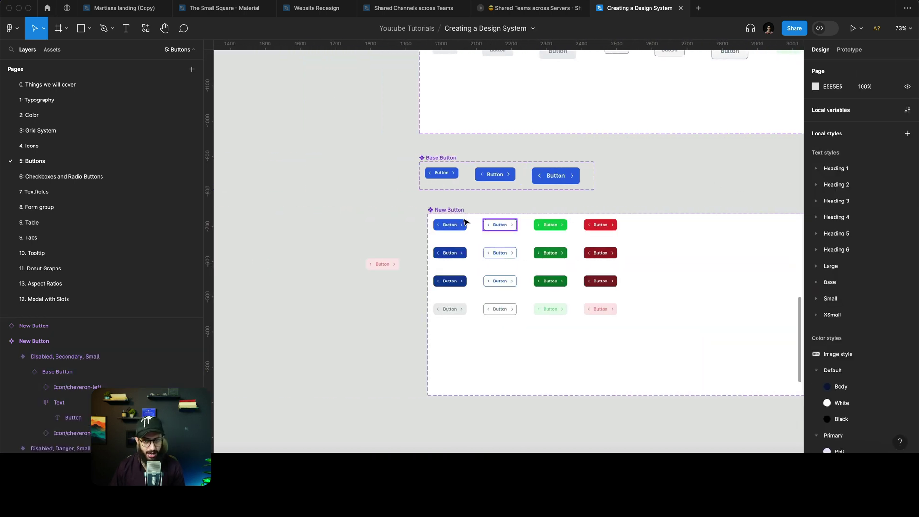
Step: Delete the Size property from the New Button component set
left_click(448, 210)
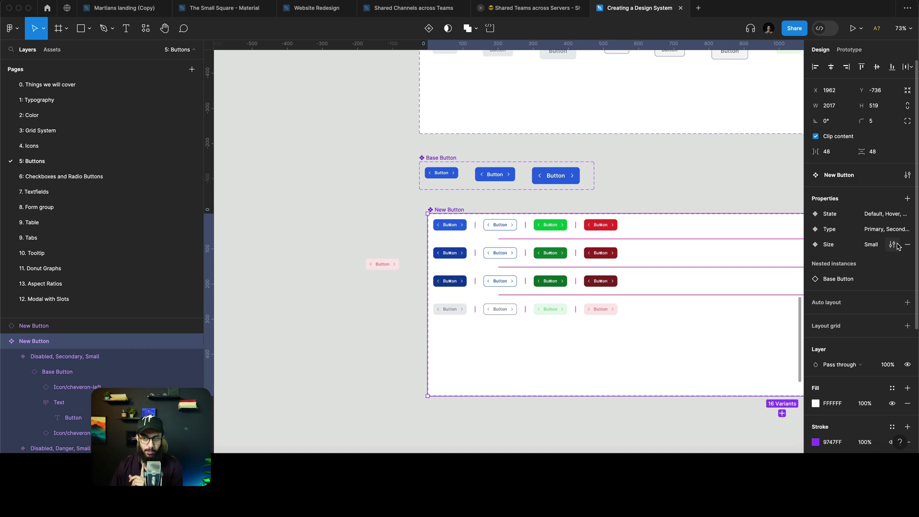
scroll(441, 180, "up", 5, "ctrl")
left_click(444, 170)
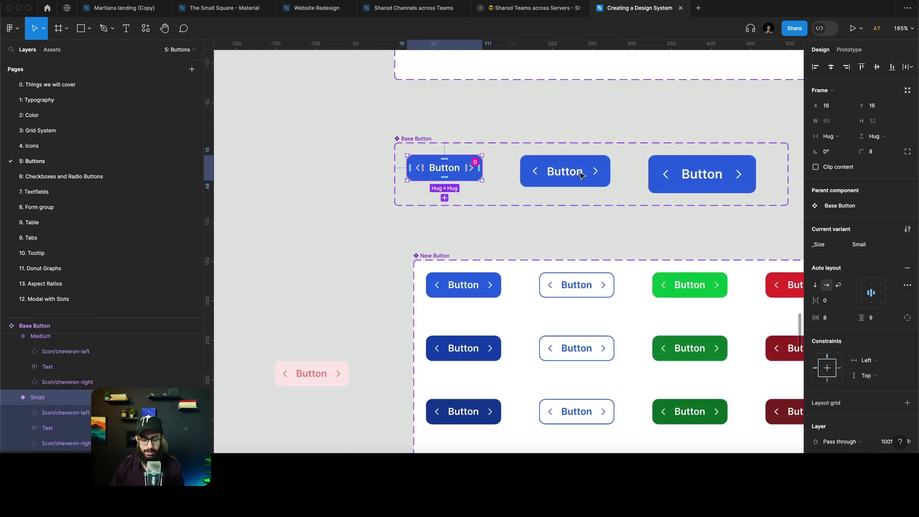
left_click(307, 380)
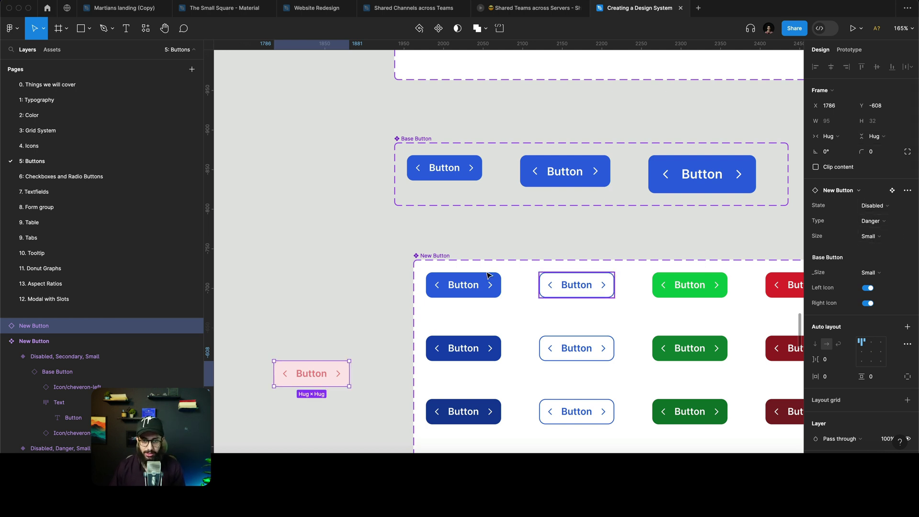
left_click(418, 259)
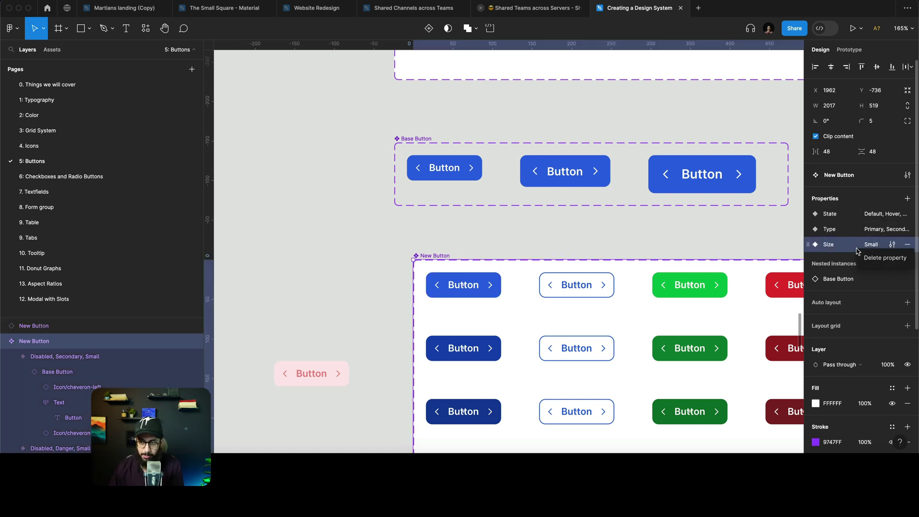
left_click(885, 258)
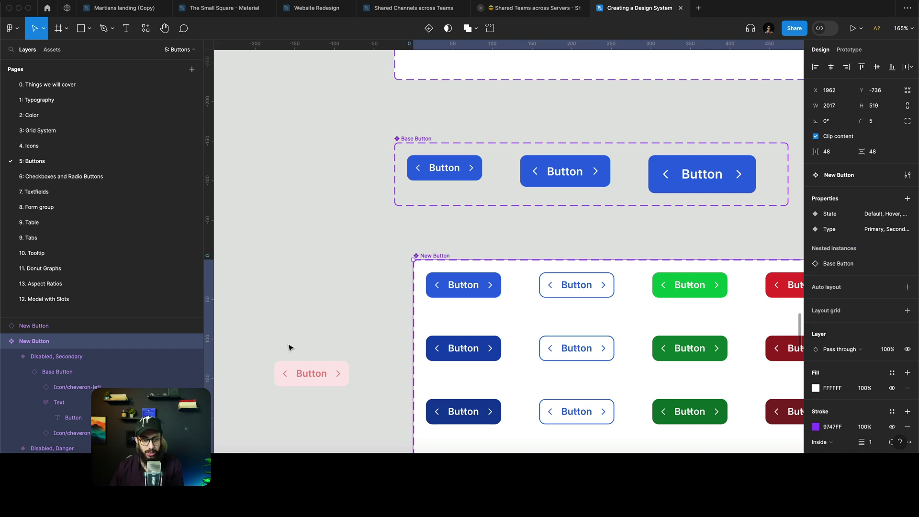
left_click(396, 286)
Step: Test the New Button instance by cycling its nested _Size through Medium, Large, Medium and Small, and toggling Left Icon off and on
scroll(397, 285, "down", 5)
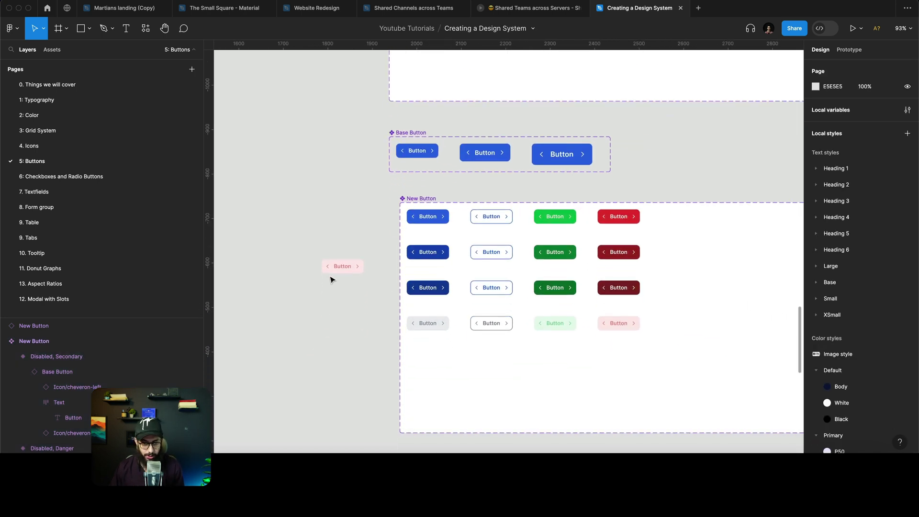
left_click(323, 271)
scroll(312, 276, "up", 5)
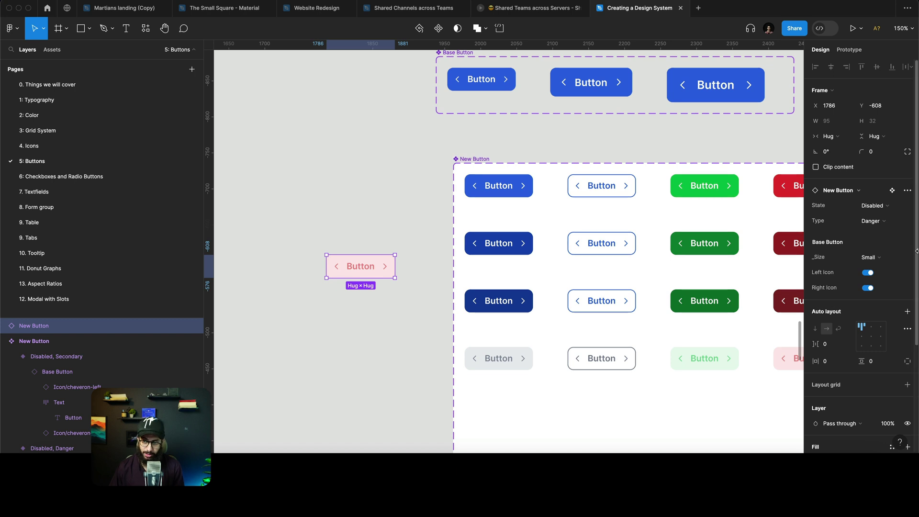
left_click(880, 259)
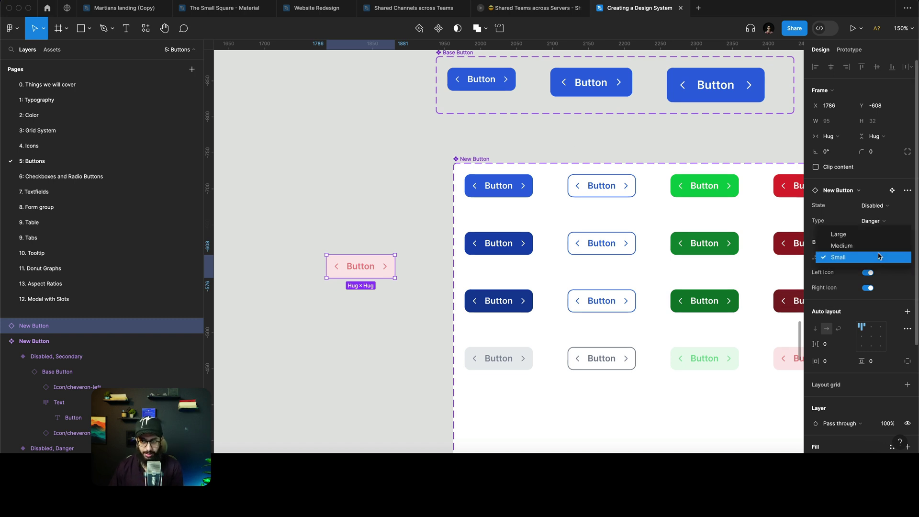
left_click(879, 246)
left_click(879, 257)
left_click(878, 245)
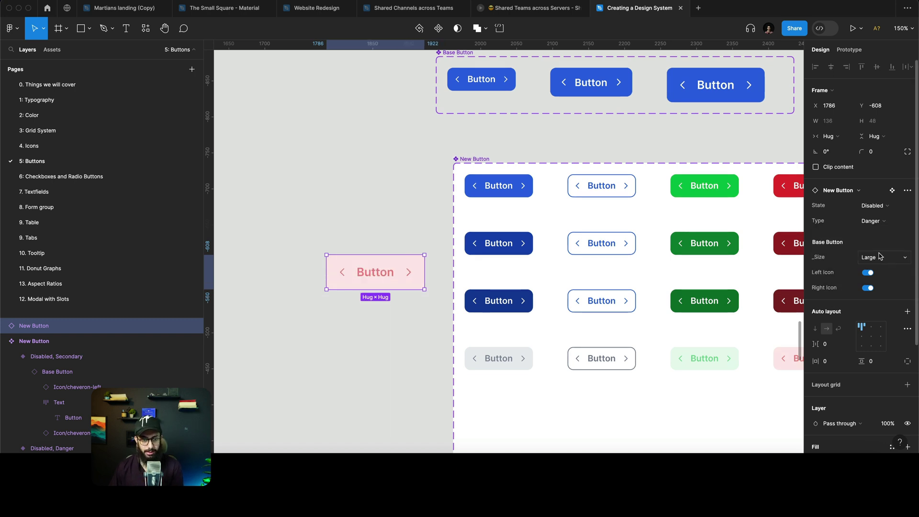
left_click(879, 257)
left_click(880, 266)
left_click(879, 257)
left_click(878, 267)
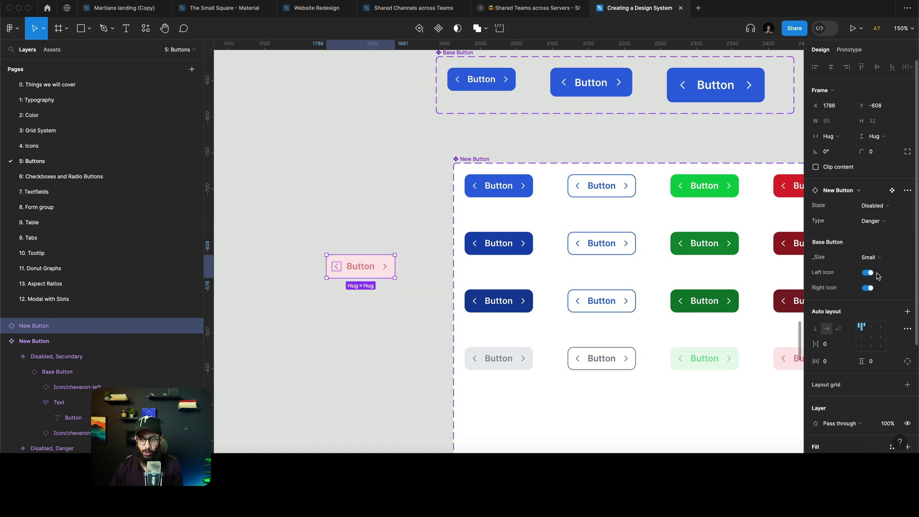
left_click(868, 273)
left_click(868, 273)
Step: Compare the reduced New Button set with the original Button set, and review the properties of the set and its instance
scroll(574, 248, "down", 5)
scroll(571, 246, "right", 3)
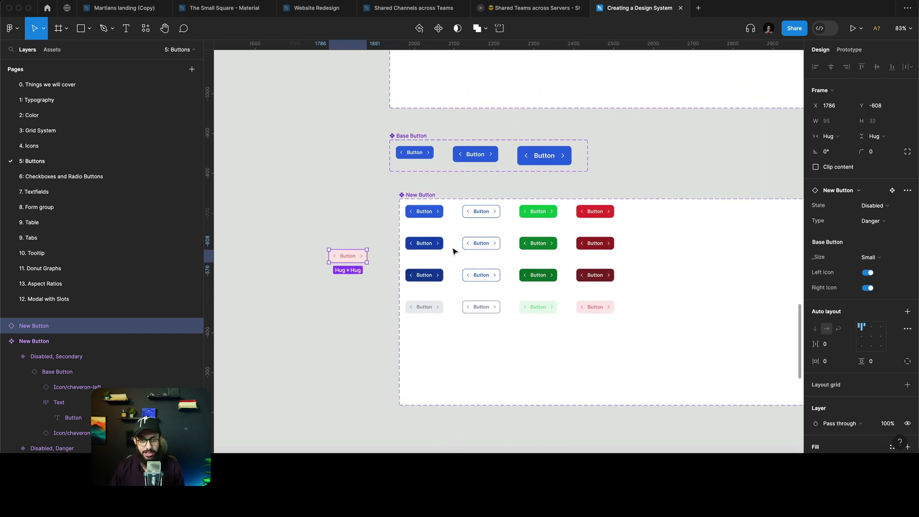
scroll(551, 290, "up", 5)
scroll(550, 289, "right", 5)
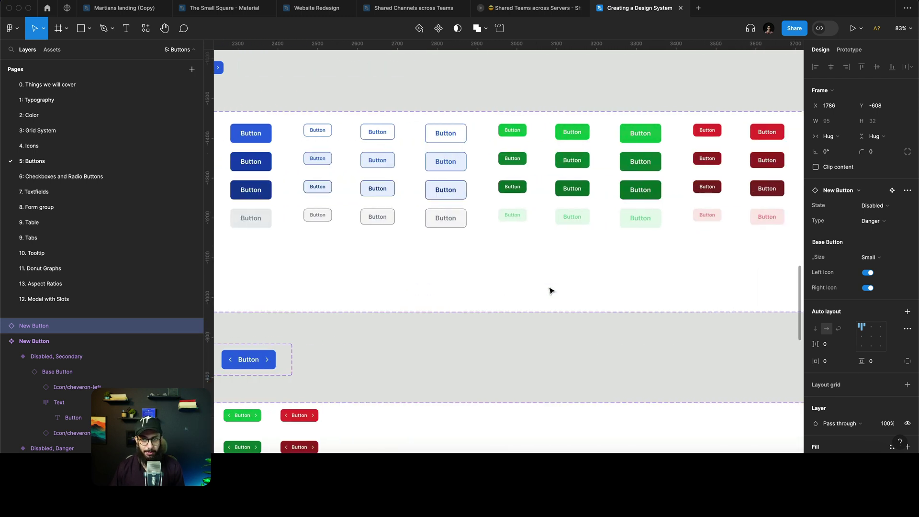
scroll(694, 234, "left", 6)
scroll(689, 242, "down", 3)
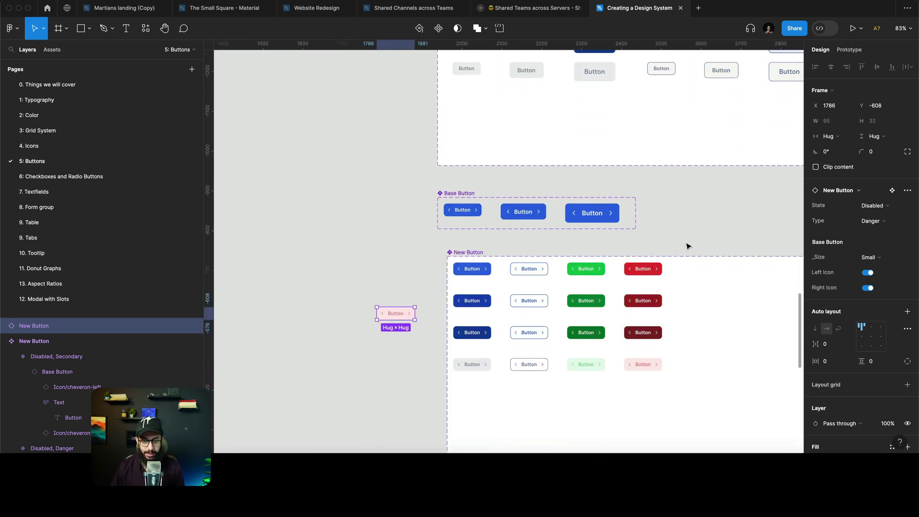
left_click(488, 263)
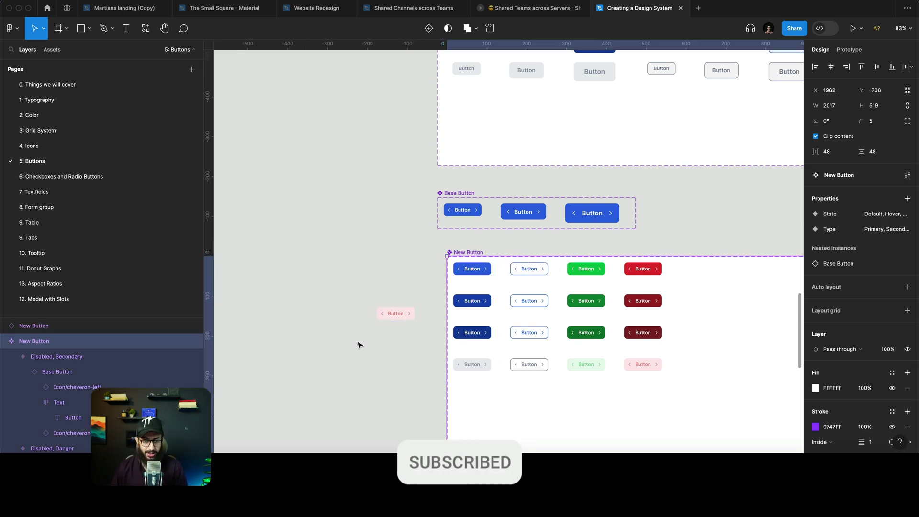
left_click(393, 317)
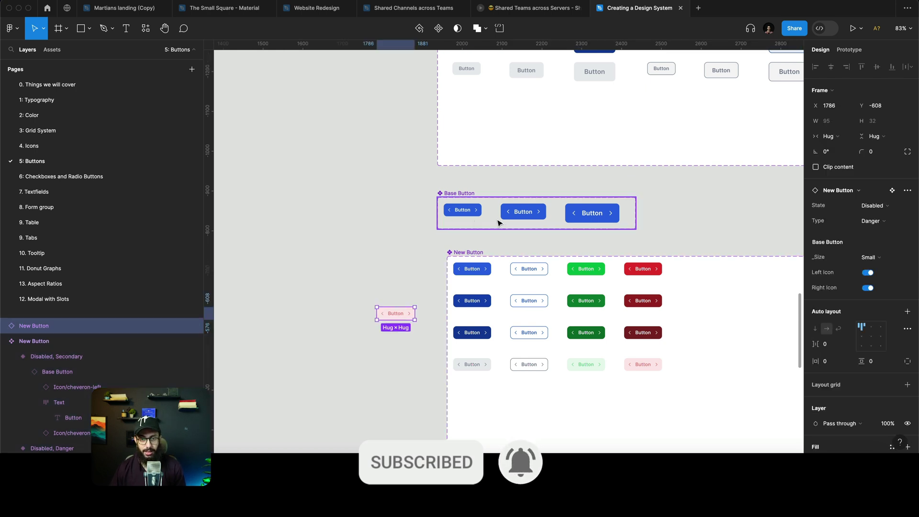
Step: Scale the left chevron icon inside the Small Base Button variant to a width of 14
scroll(464, 210, "up", 5)
left_click(438, 210, "super")
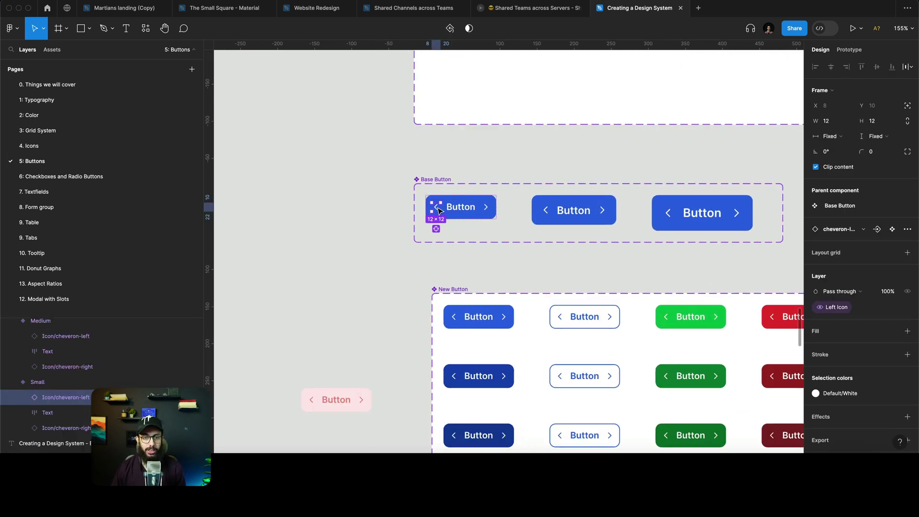
scroll(440, 202, "up", 8)
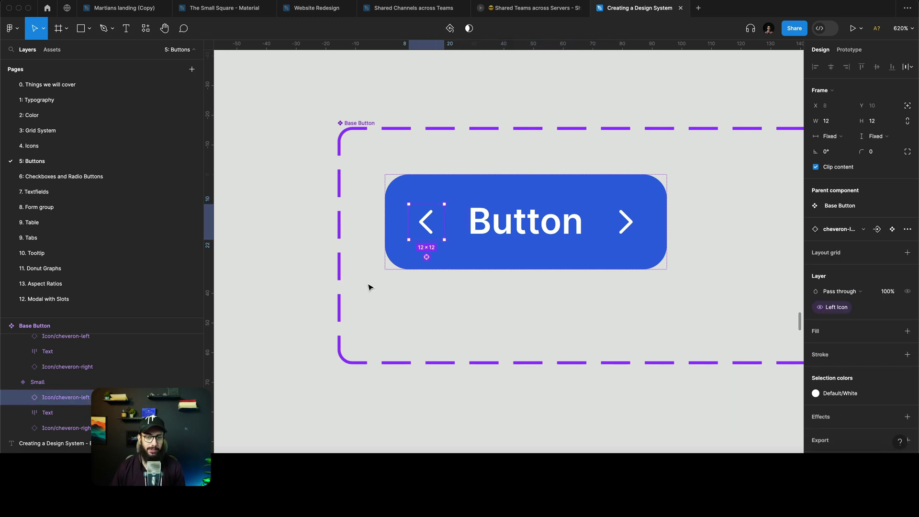
scroll(368, 287, "down", 6)
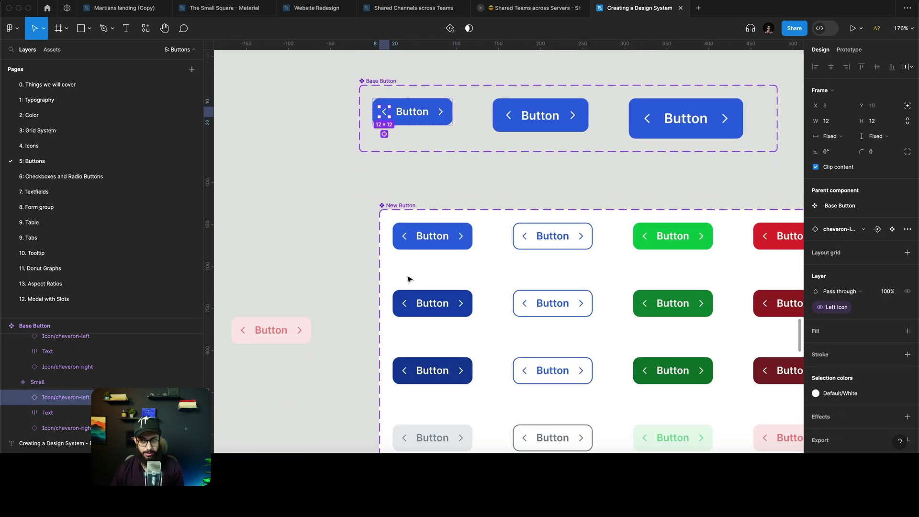
key("k")
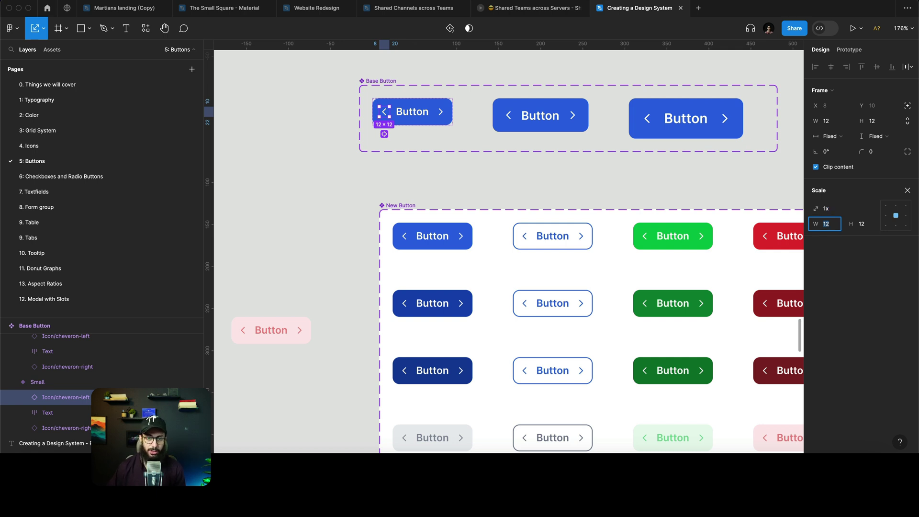
type("14")
key("Return")
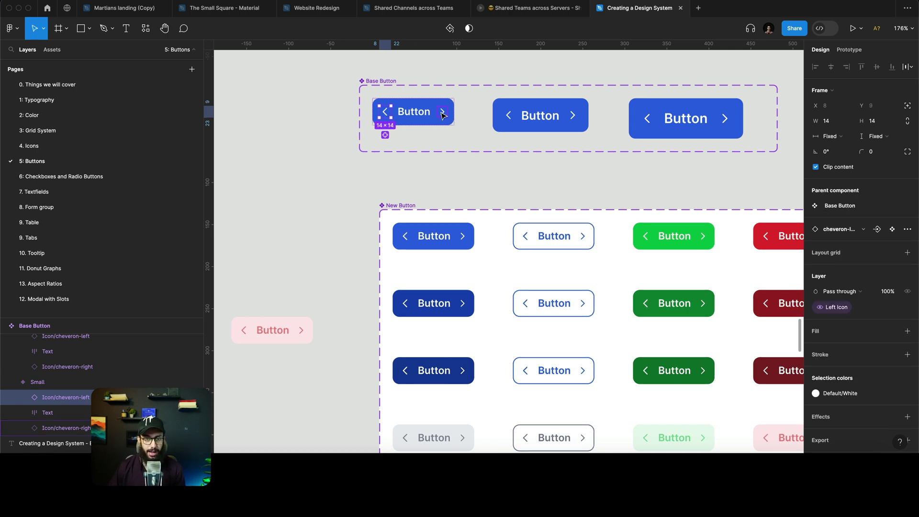
Step: Scale the right chevron icon inside the Small Base Button variant to a width of 14
left_click(442, 113)
type("k")
type("14")
key("Return")
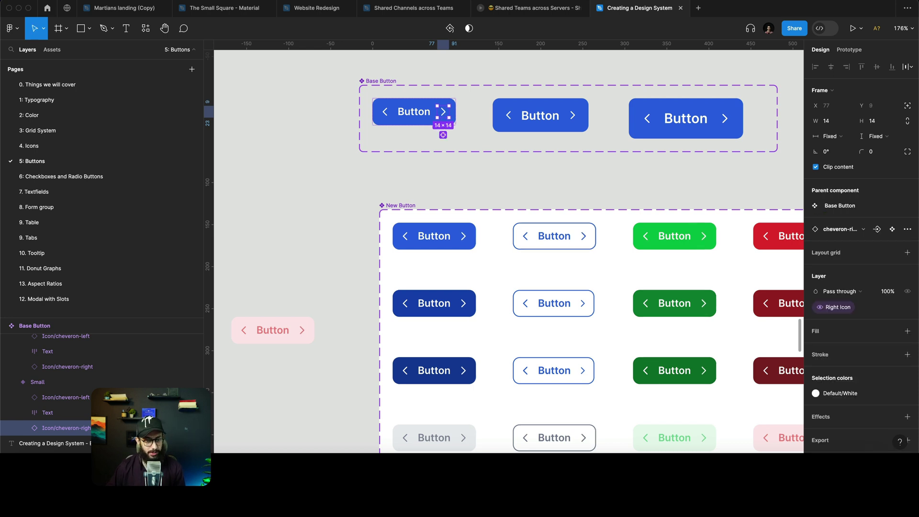
left_click(259, 265)
Step: Review the New Button and Base Button sets, and inspect the properties of the Button instance above the original Button set
scroll(558, 289, "down", 5)
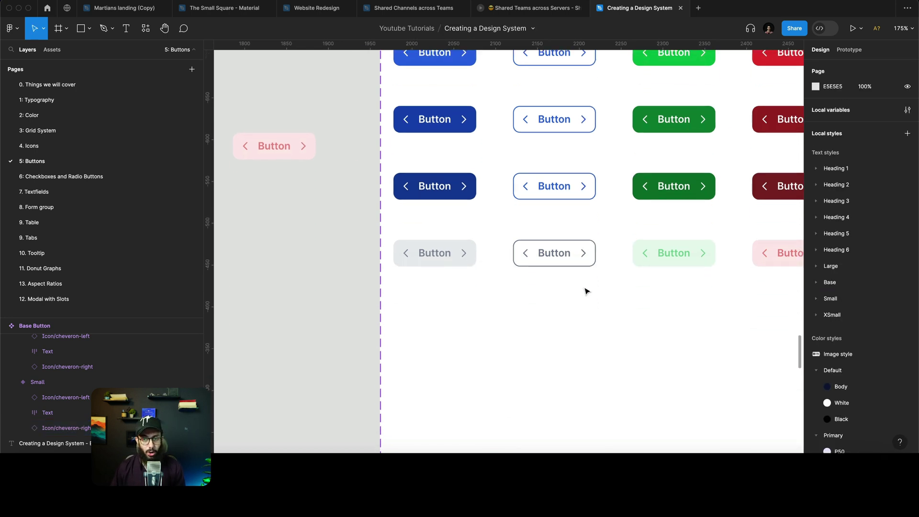
scroll(583, 291, "down", 2, "ctrl")
scroll(581, 289, "up", 5)
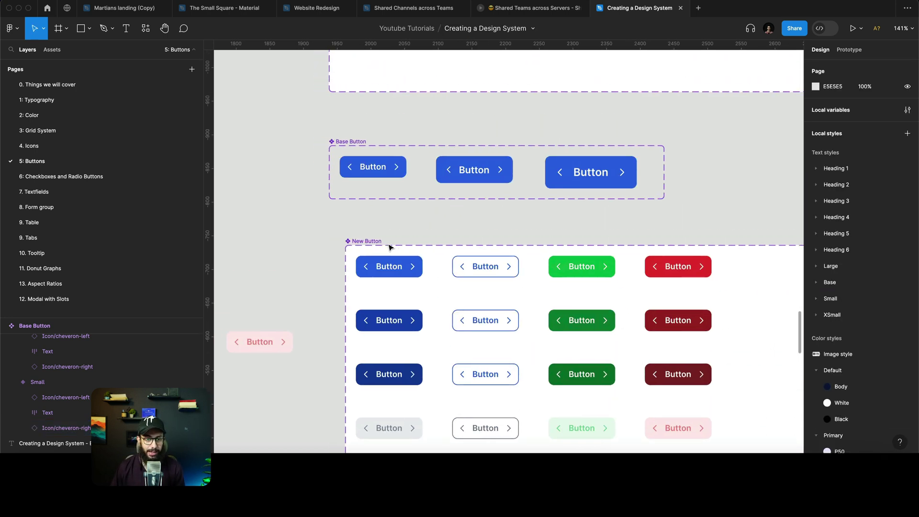
scroll(392, 283, "up", 5)
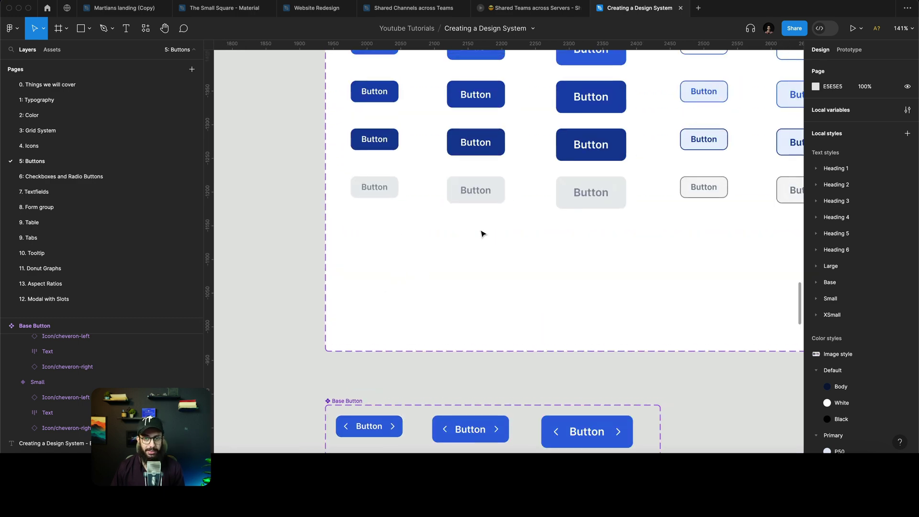
scroll(478, 233, "down", 3, "ctrl")
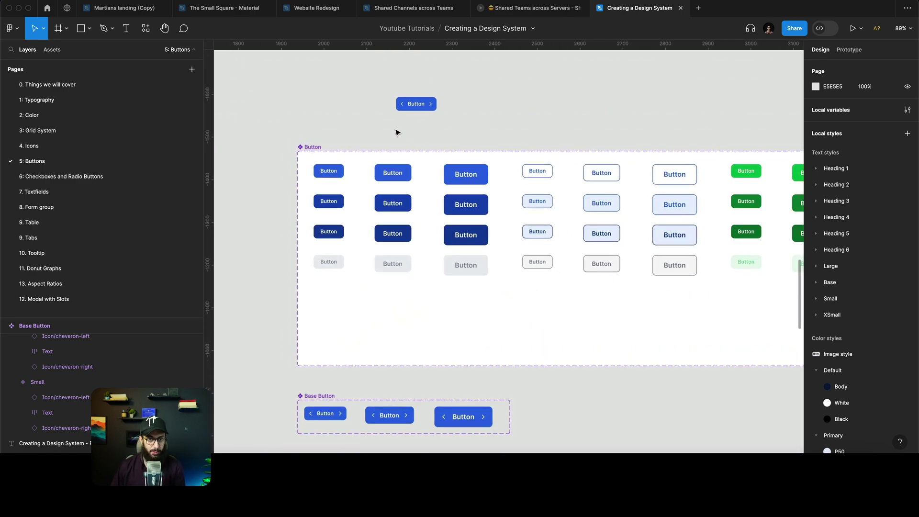
left_click(412, 105)
scroll(429, 218, "down", 4)
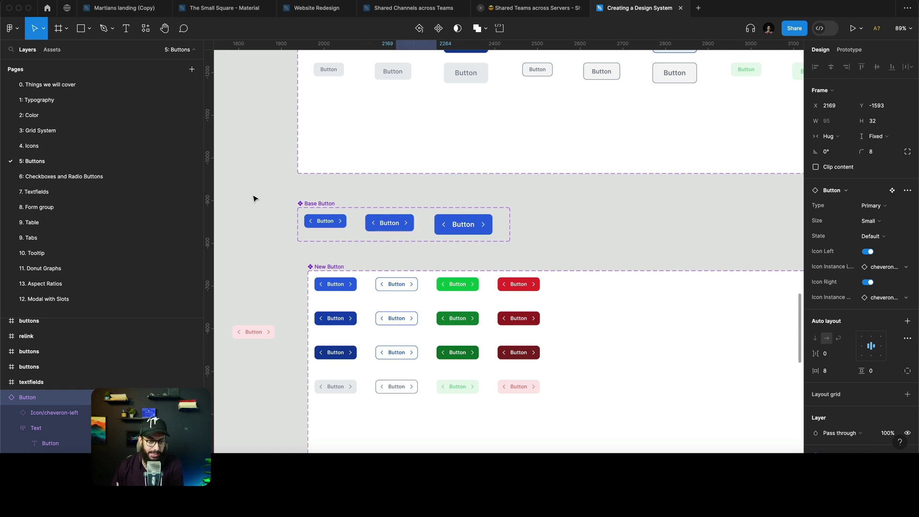
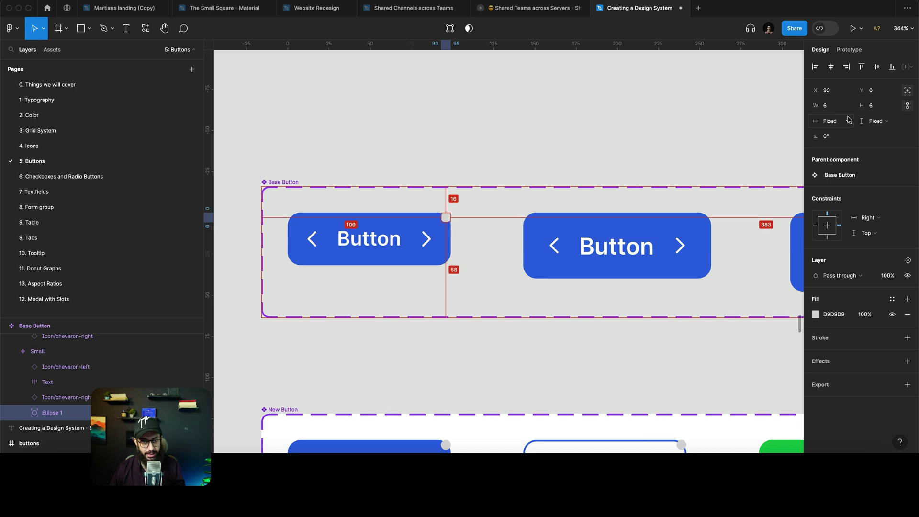
Step: Resize the ellipse in the Small Base Button variant to 8 by 8 and position it at X 92, Y -3
key("alt+w")
scroll(446, 219, "up", 3)
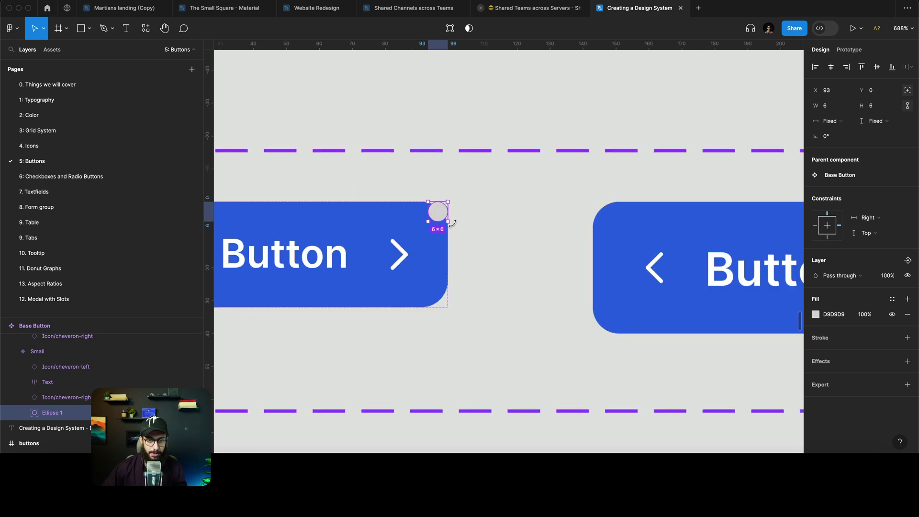
left_click_drag(442, 221, 457, 226)
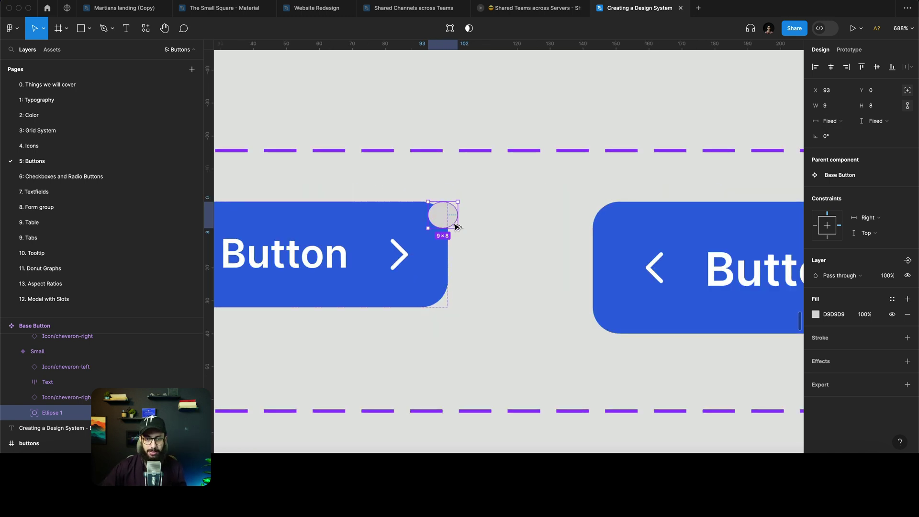
key("alt+d")
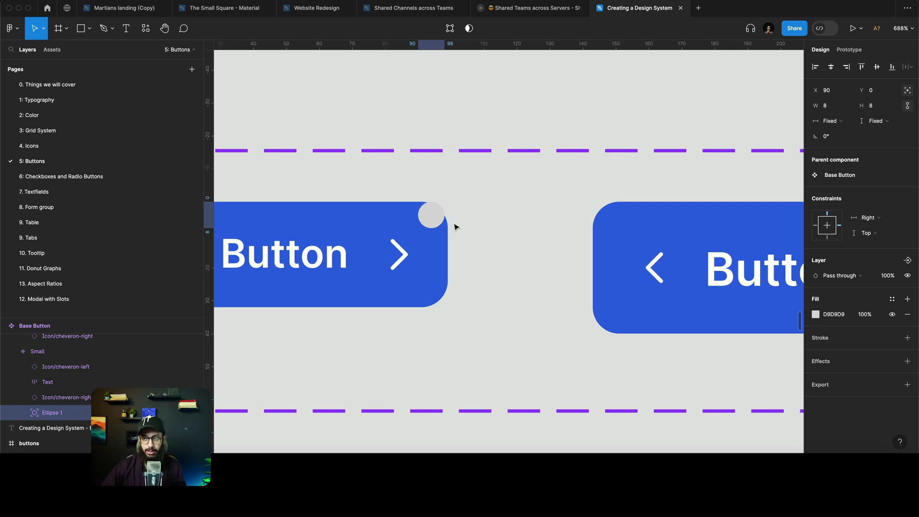
key("Right")
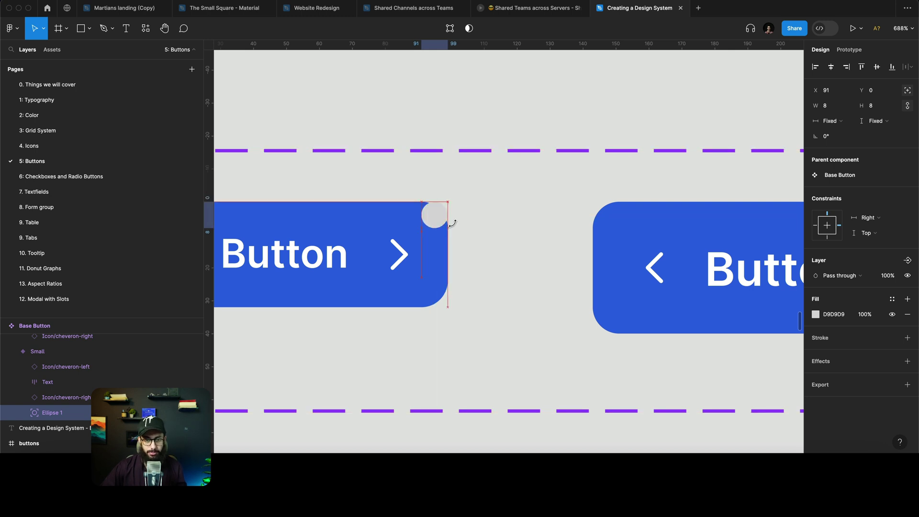
key("Up")
key("Up")
key("Up")
key("Right")
scroll(452, 223, "down", 5)
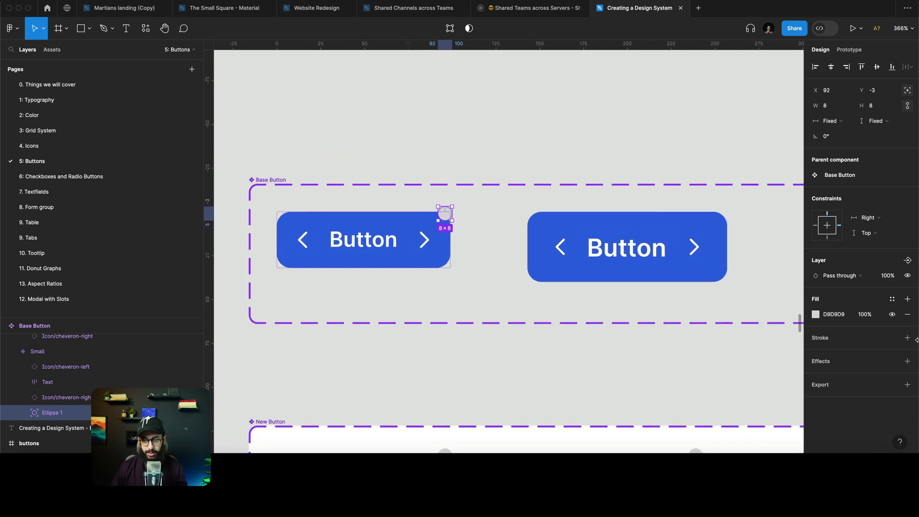
Step: Apply the Primary/P100 colour style to the fill of the Small variant's badge ellipse
scroll(439, 305, "down", 4)
scroll(435, 312, "down", 5)
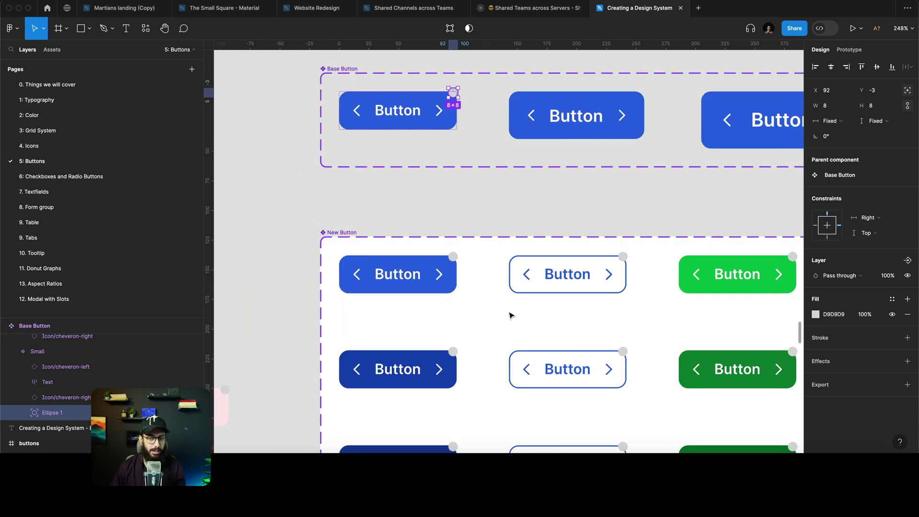
left_click(892, 299)
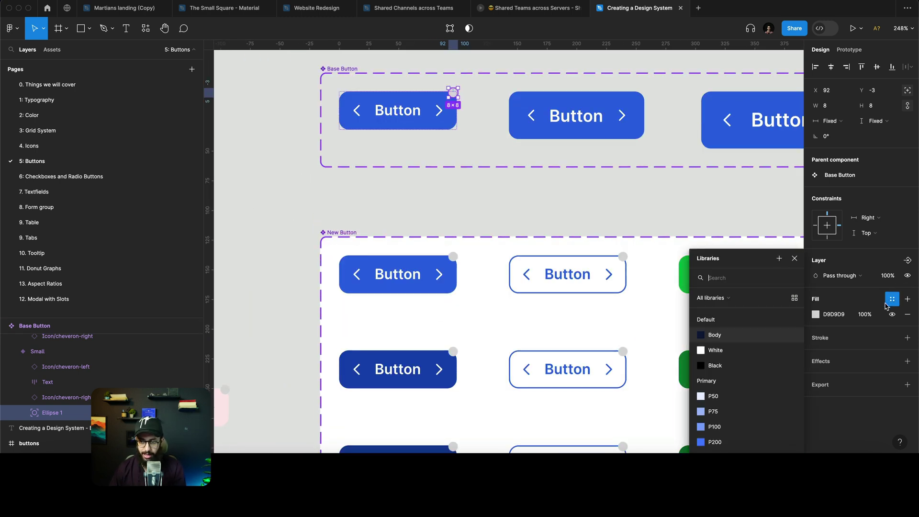
scroll(750, 366, "down", 3)
left_click(740, 365)
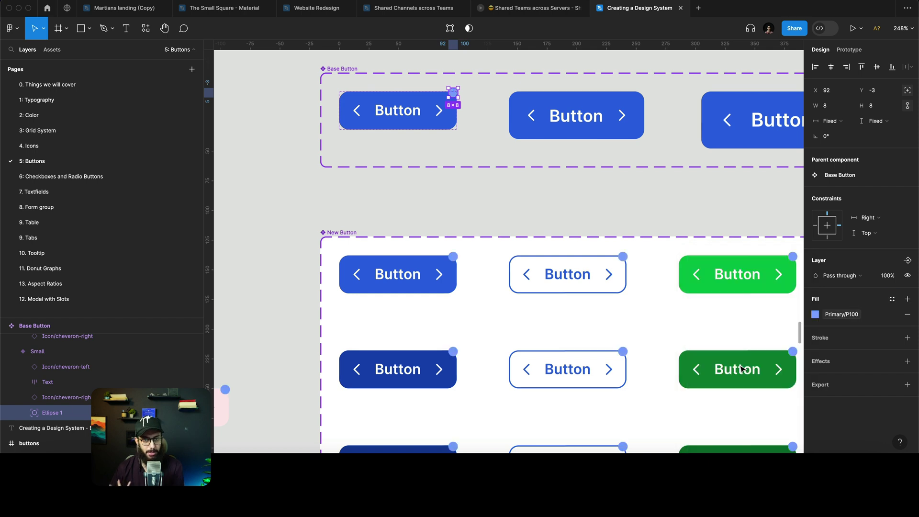
Step: Nudge the badge ellipse in the Small Base Button variant to X 92, Y -1
scroll(644, 334, "down", 3)
scroll(498, 311, "down", 2)
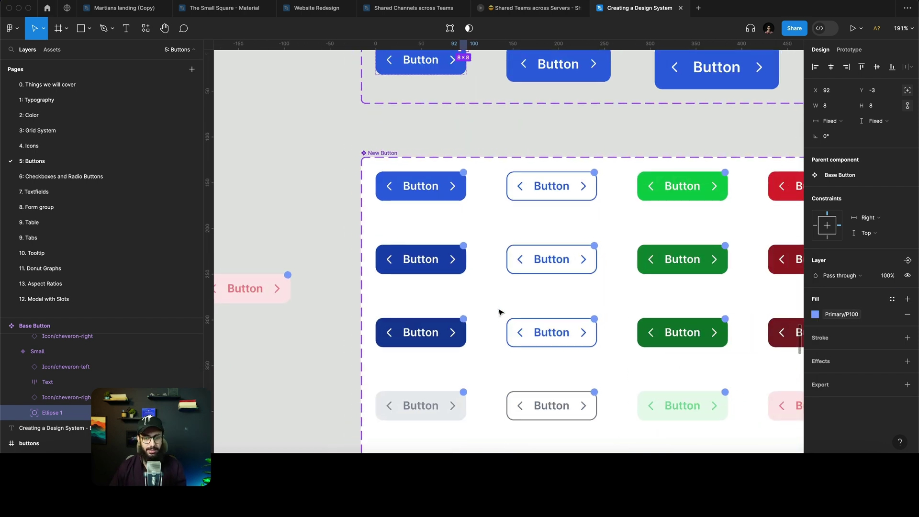
key("Right")
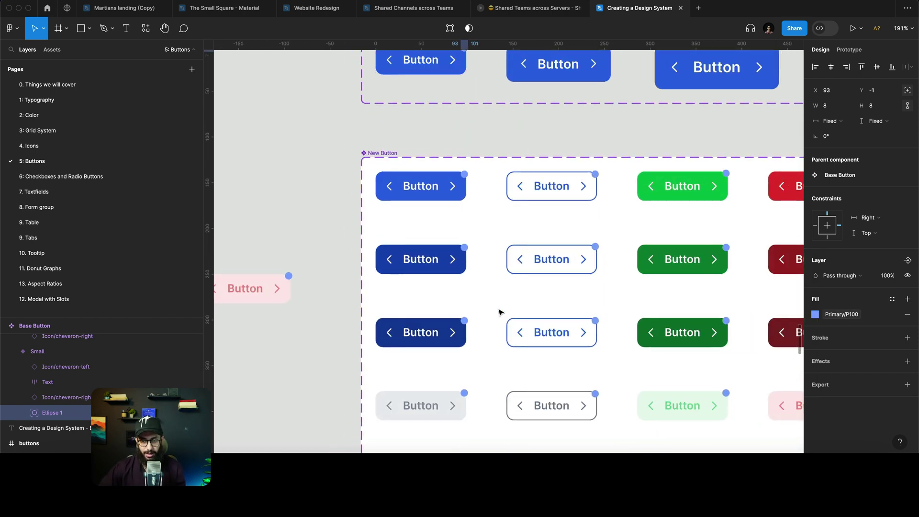
key("Down")
key("Down")
key("Left")
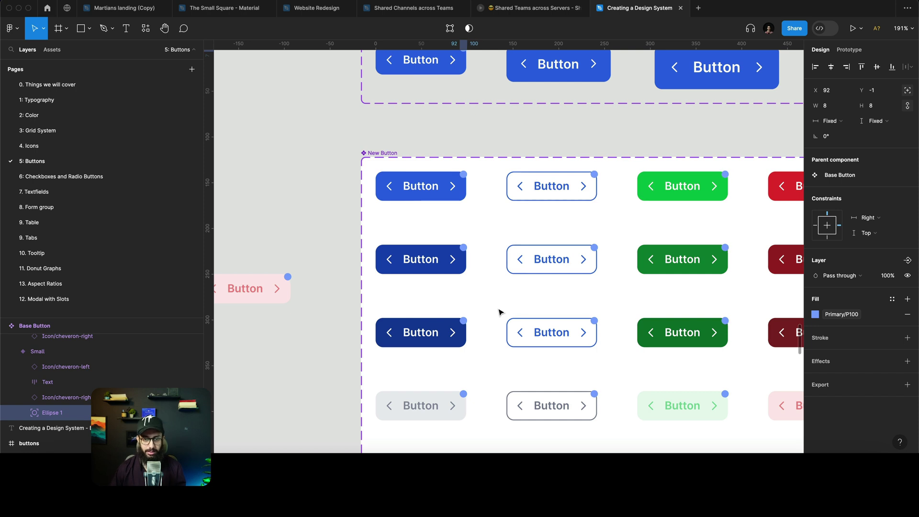
Step: Create a visibility property named "Unread Badge" with the value True for the Small variant's badge ellipse
scroll(499, 312, "left", 5)
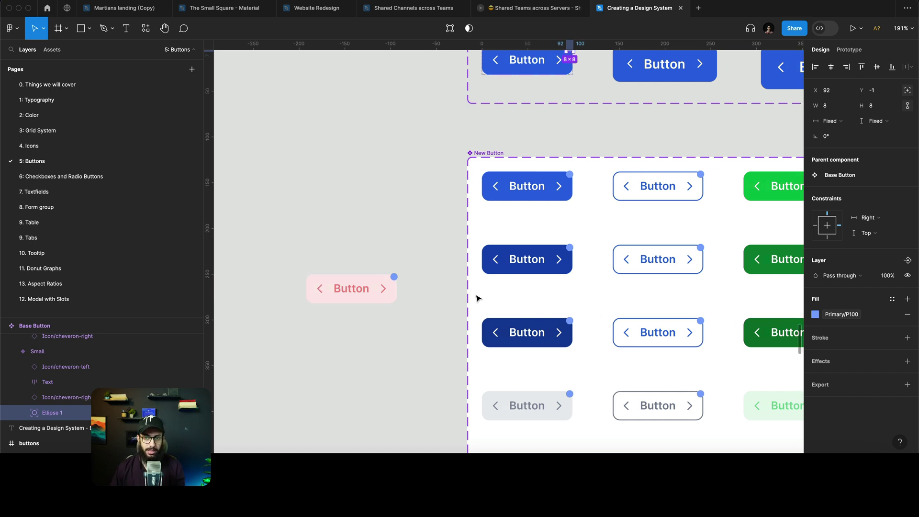
scroll(476, 299, "up", 9)
scroll(476, 298, "right", 3)
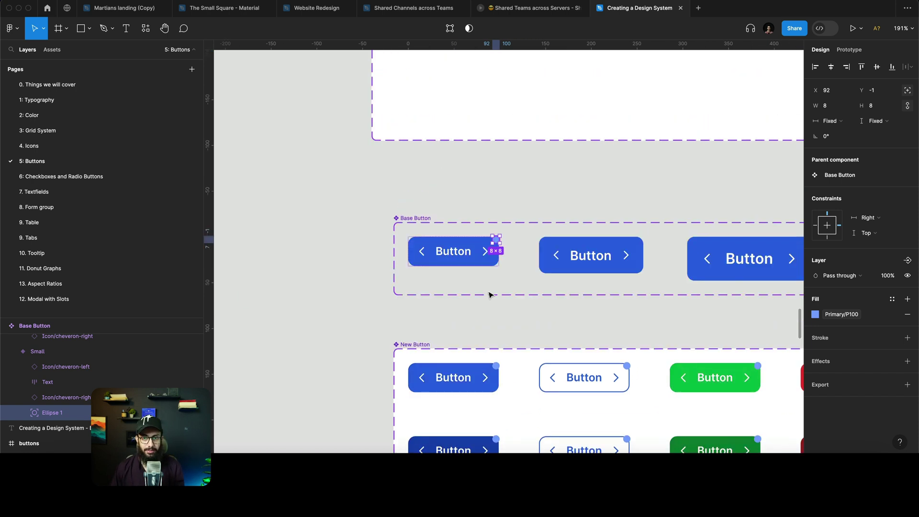
left_click(907, 260)
left_click(867, 312)
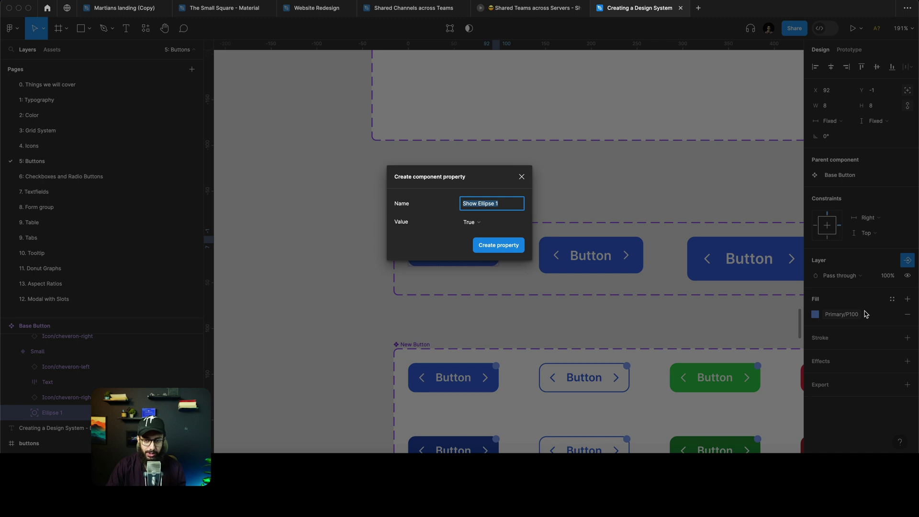
type("Badg")
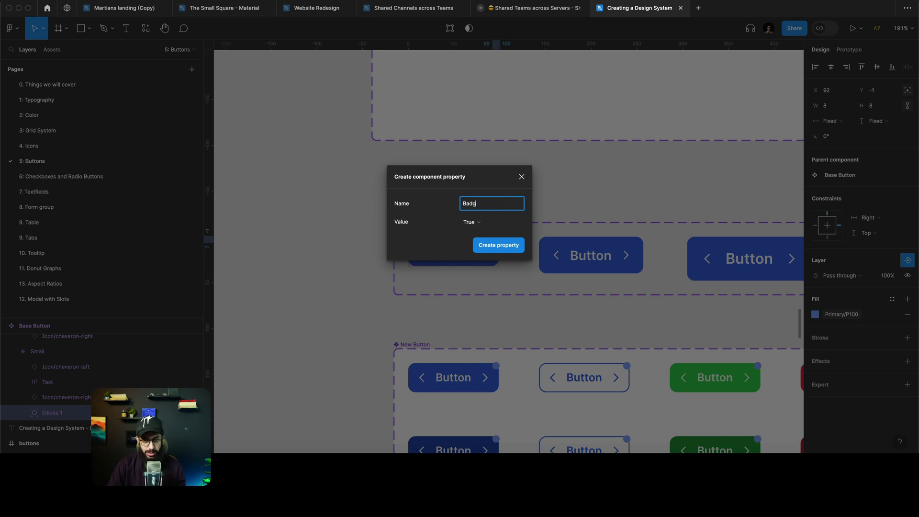
type("Unread")
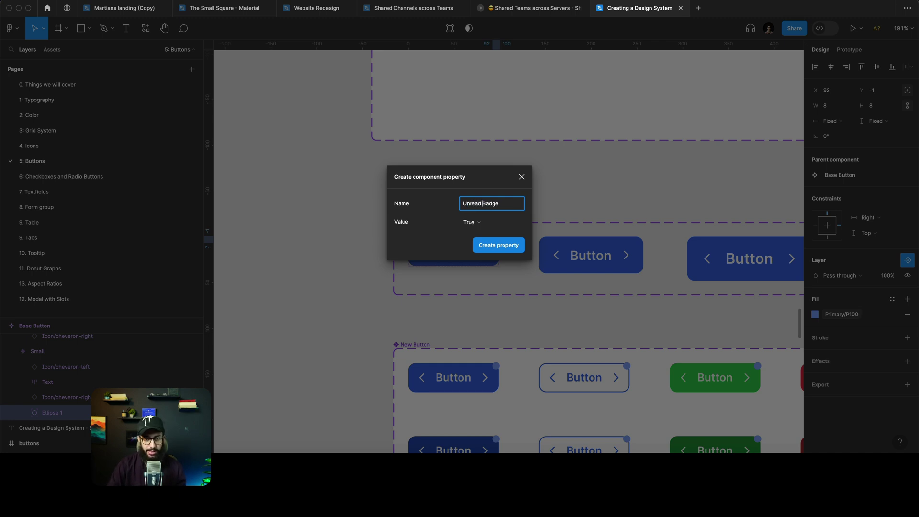
key("Return")
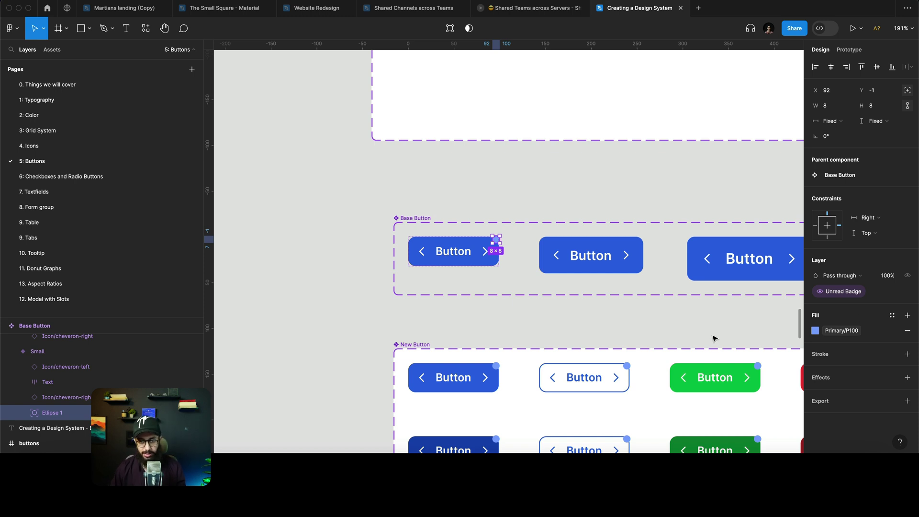
Step: Paste the badge into the Medium Base Button variant, enlarge it to 10 by 10 and place it at X 106, Y -1
left_click(639, 263)
key("super+v")
key("alt+d")
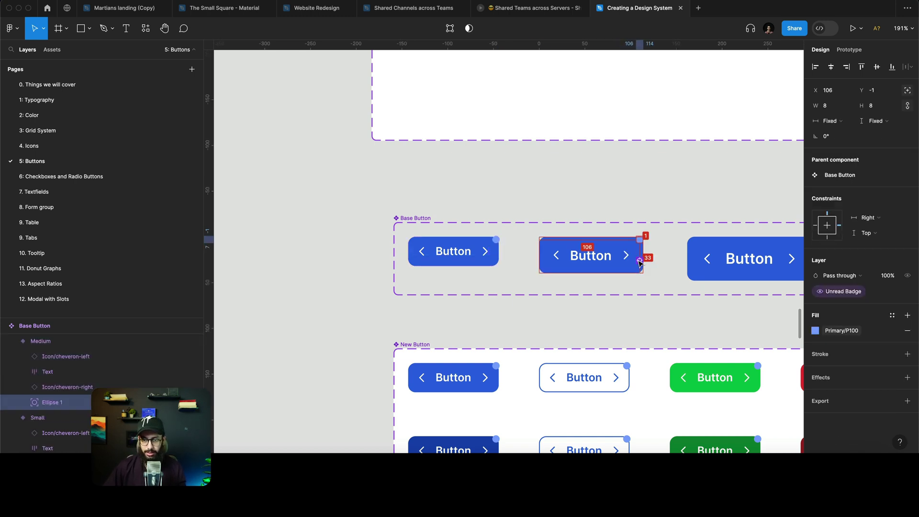
key("alt+s")
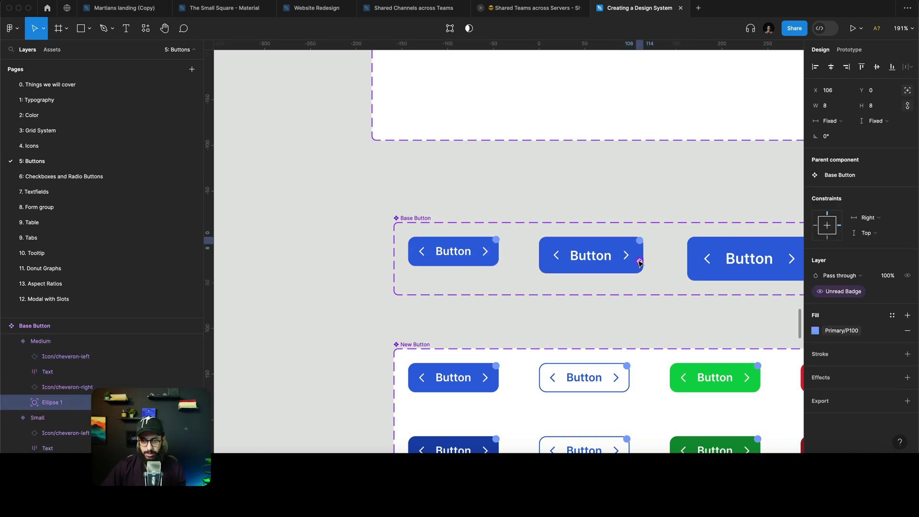
key("alt+w")
key("super+Right")
key("super+Right")
key("super+Down")
key("super+Down")
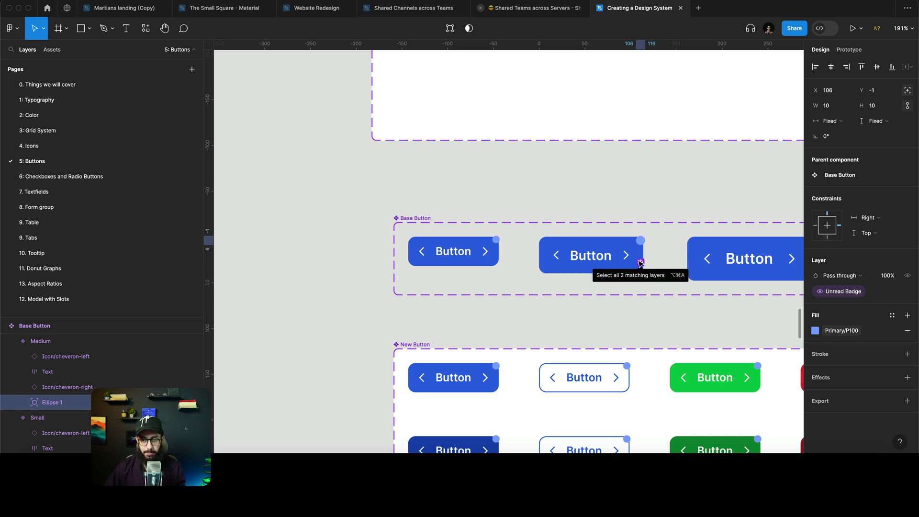
key("Up")
Step: Paste the badge into the Large Base Button variant, enlarge it to 12 by 12 and place it at X 127, Y -2
scroll(640, 262, "right", 5)
left_click(629, 255)
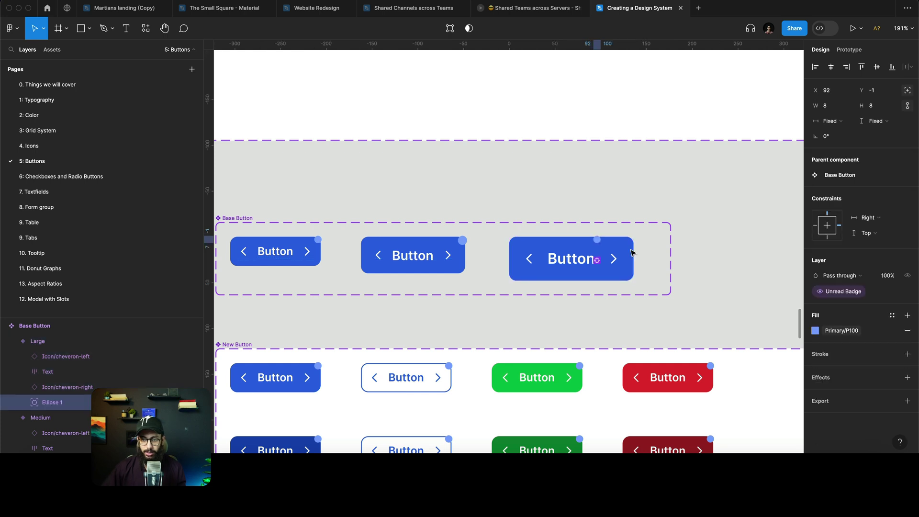
key("super+Down")
key("super+Down")
key("super+Right")
key("super+Right")
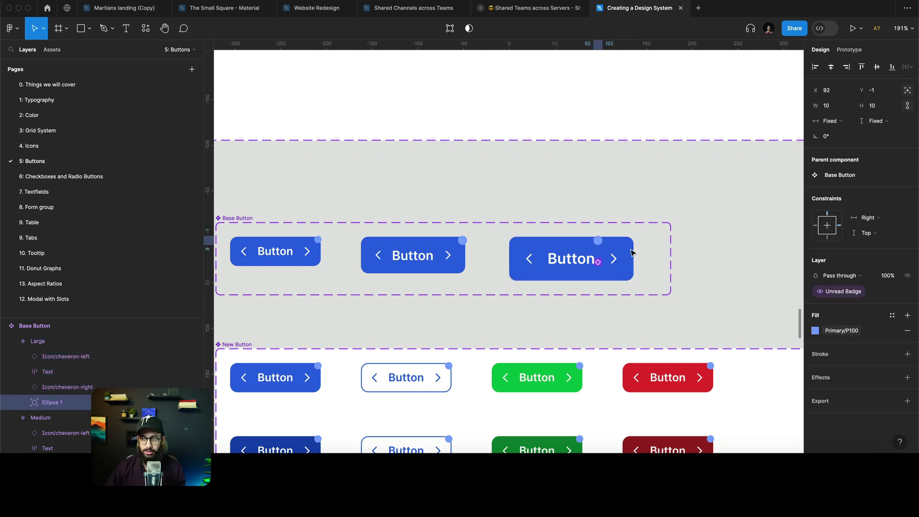
key("super+Down")
key("super+Down")
key("alt+d")
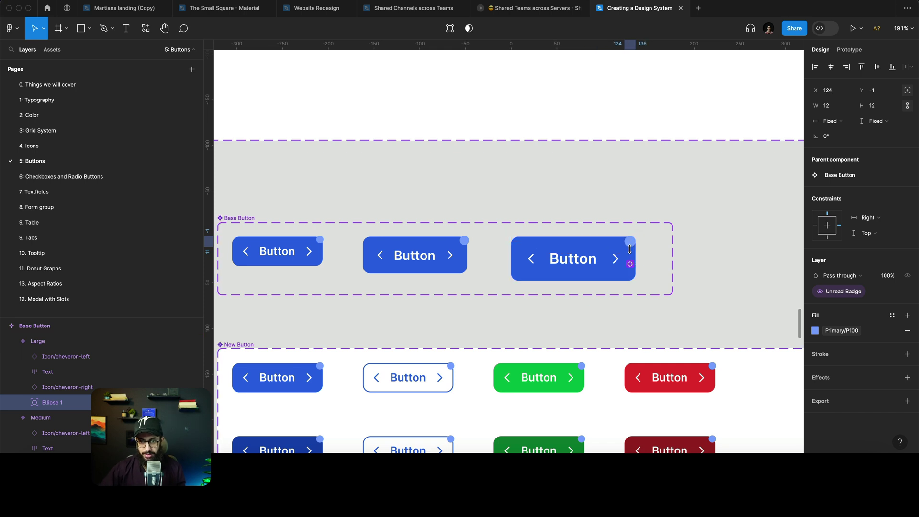
key("Right")
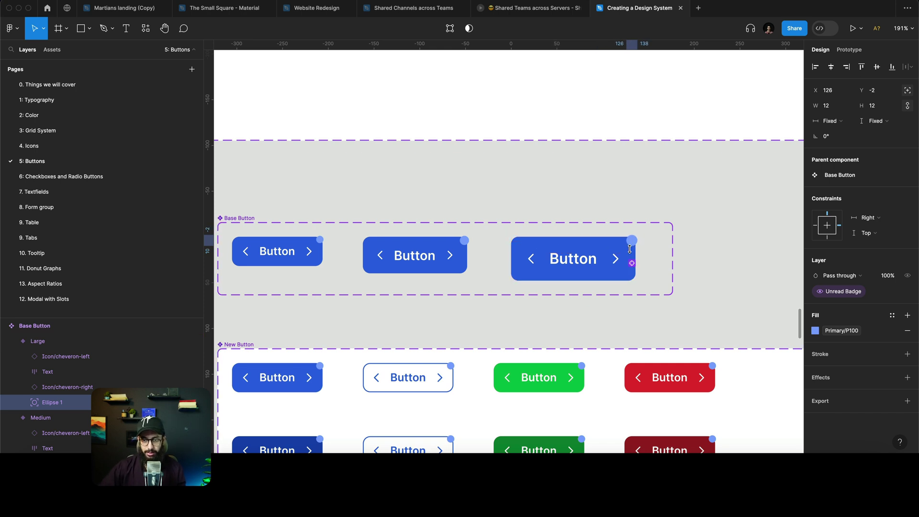
key("Down")
Step: Toggle the Unread Badge property off and back on for the standalone Danger, Disabled New Button instance
scroll(630, 249, "left", 8)
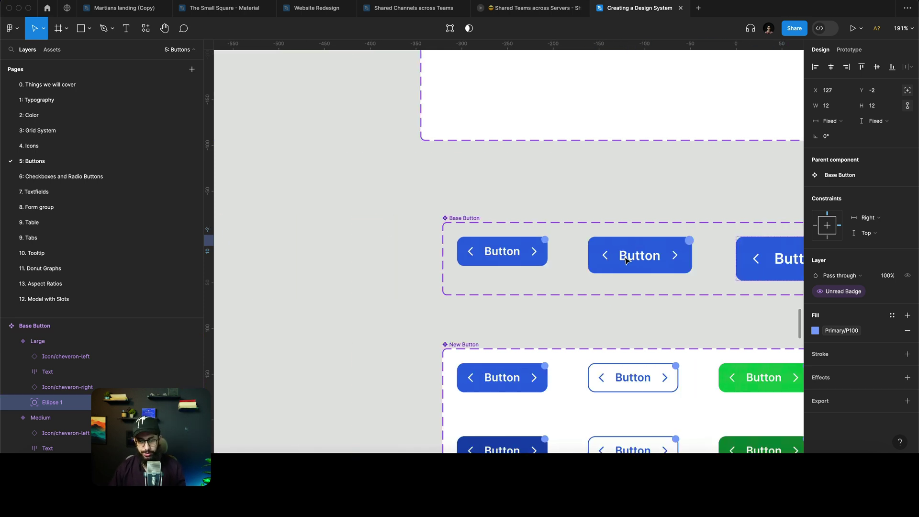
scroll(527, 263, "down", 5)
left_click(480, 274)
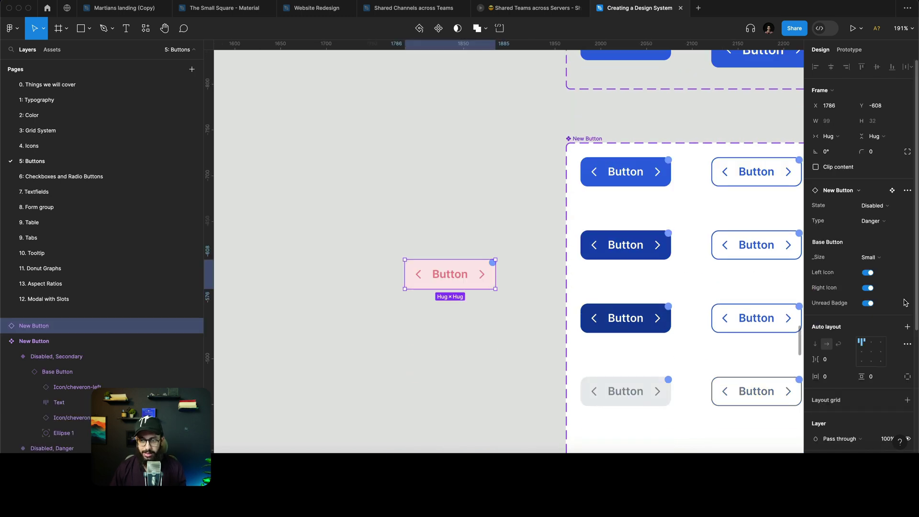
scroll(696, 301, "right", 4)
scroll(696, 301, "down", 5)
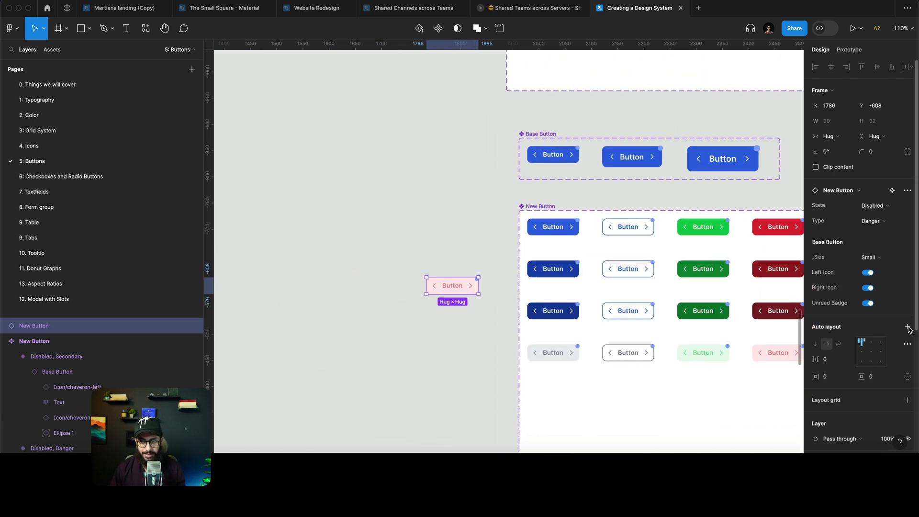
left_click(867, 303)
left_click(869, 305)
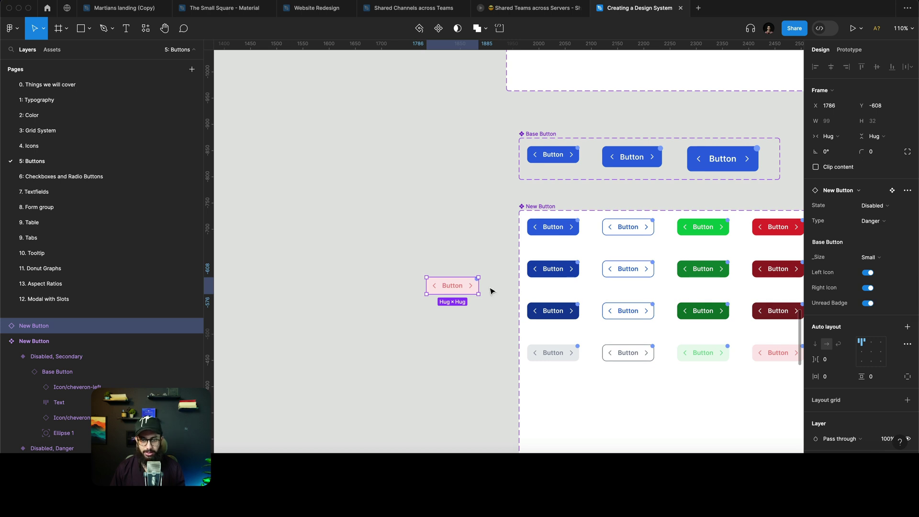
Step: Inspect the badge ellipse in the Small Base Button variant and compare it with the Medium variant's badge
scroll(526, 239, "right", 3)
scroll(578, 176, "right", 1)
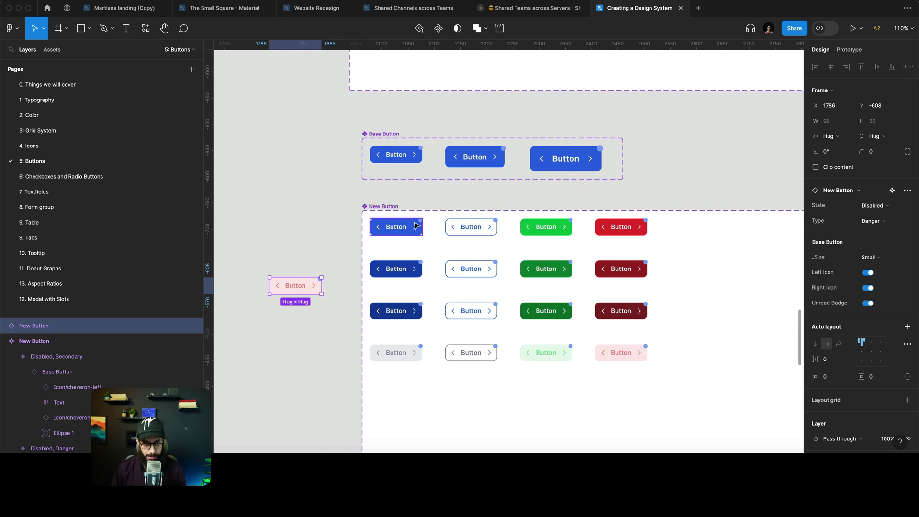
left_click(406, 154)
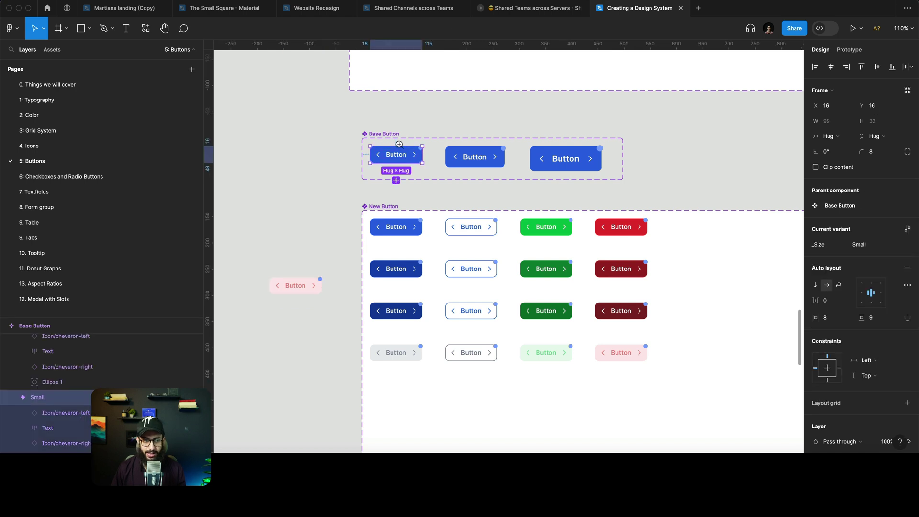
scroll(399, 145, "up", 5)
left_click(486, 160)
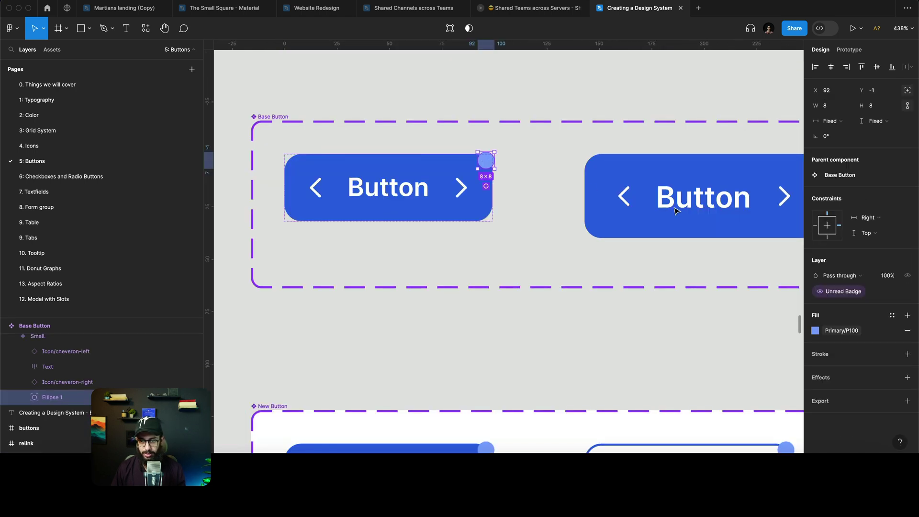
scroll(648, 223, "down", 5)
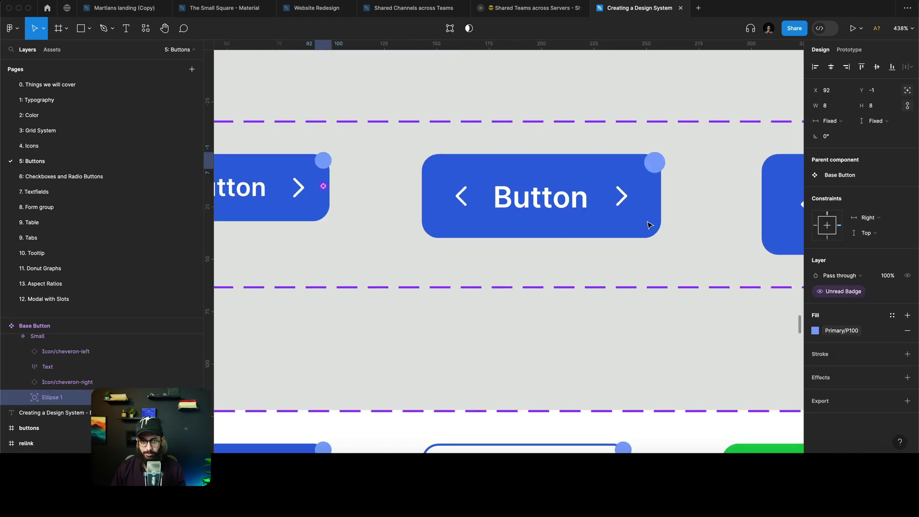
scroll(648, 224, "down", 5)
Step: Turn off the Unread Badge property on the standalone Danger, Disabled New Button instance
right_click(371, 404)
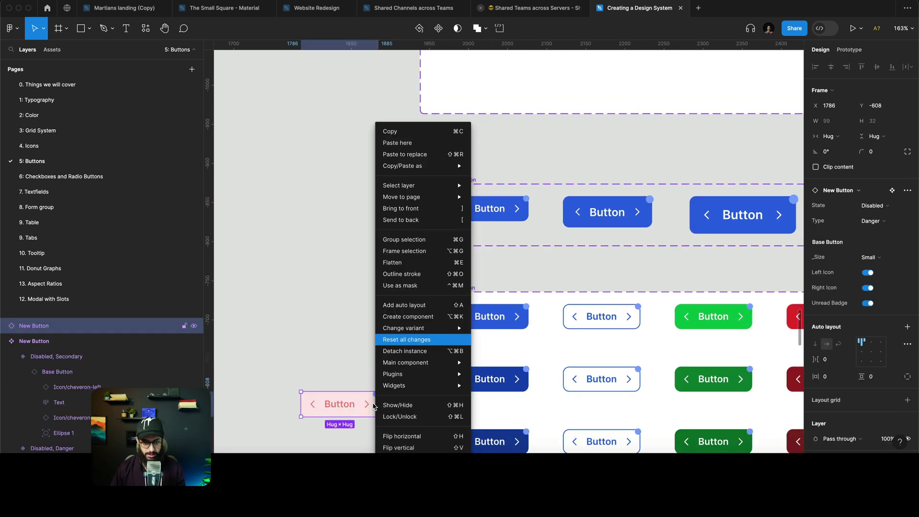
key("Escape")
left_click(867, 303)
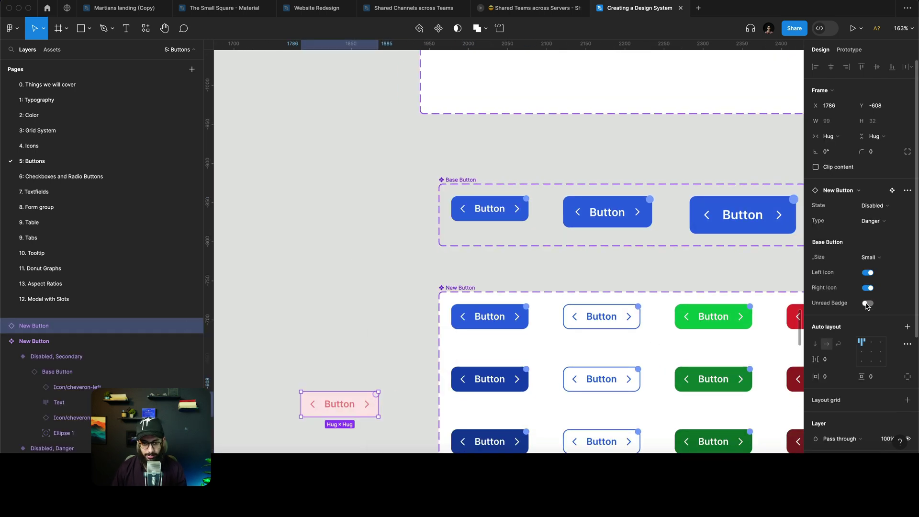
scroll(325, 335, "up", 8)
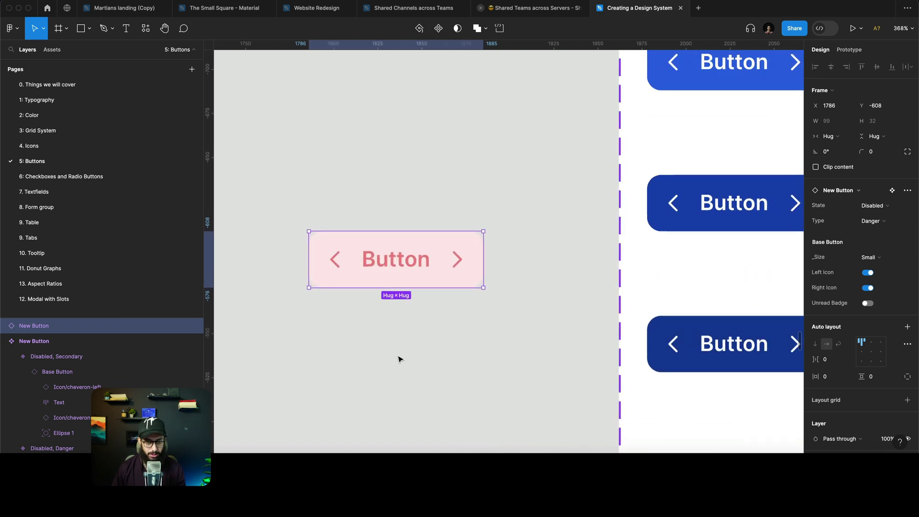
Step: Switch the standalone Danger, Disabled New Button instance to the Medium size and turn its Unread Badge property on
key("Escape")
left_click(394, 254)
left_click(872, 257)
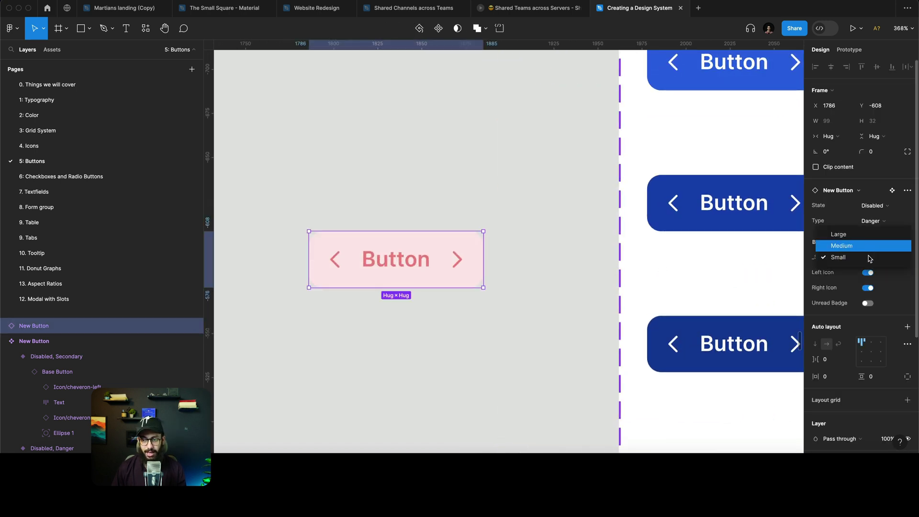
left_click(871, 245)
left_click(868, 302)
left_click(444, 164)
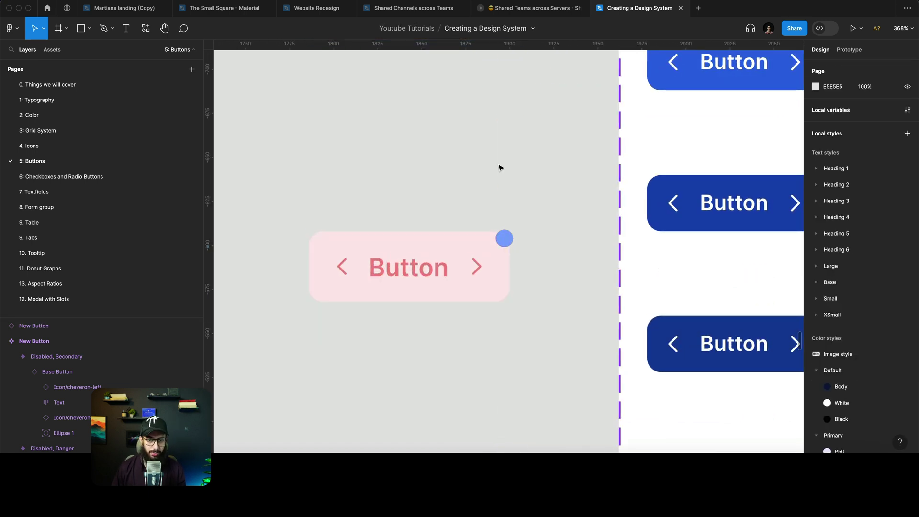
Step: Examine the three Base Button size variants together, and review the New Button component set with its properties
scroll(499, 171, "down", 5)
scroll(500, 170, "down", 6)
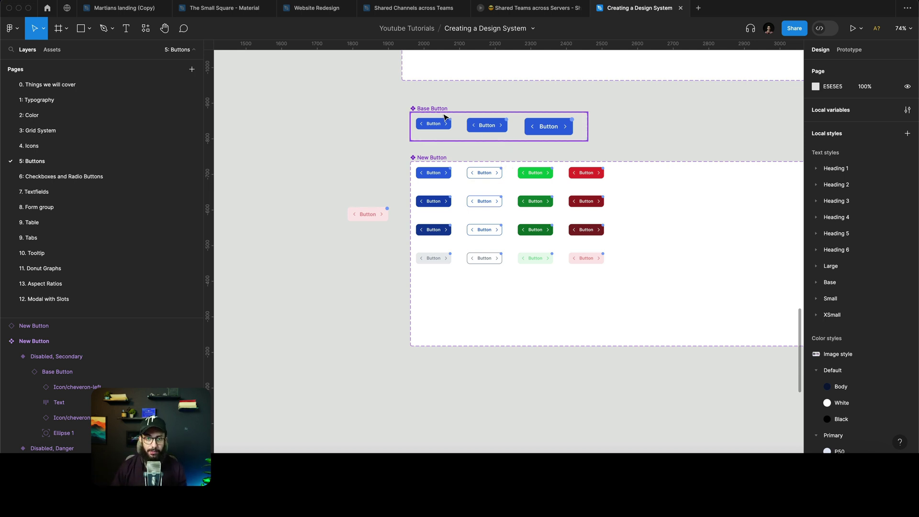
scroll(495, 142, "up", 5)
left_click(425, 134)
left_click(540, 138, "shift")
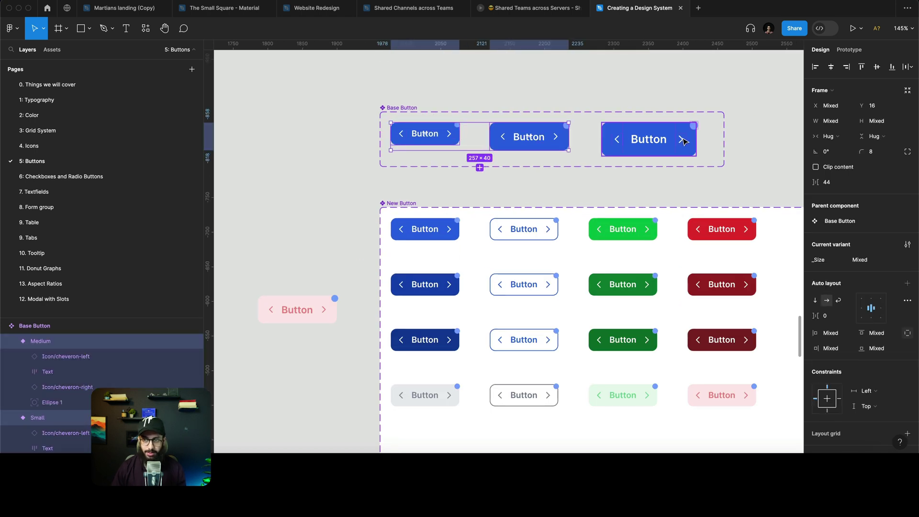
left_click(680, 140, "shift")
scroll(688, 140, "right", 5)
scroll(636, 212, "down", 10)
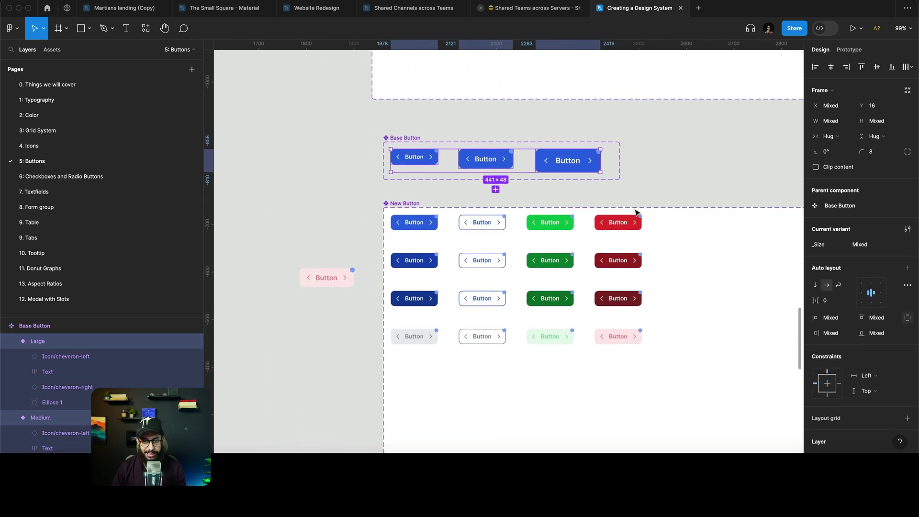
left_click(523, 267)
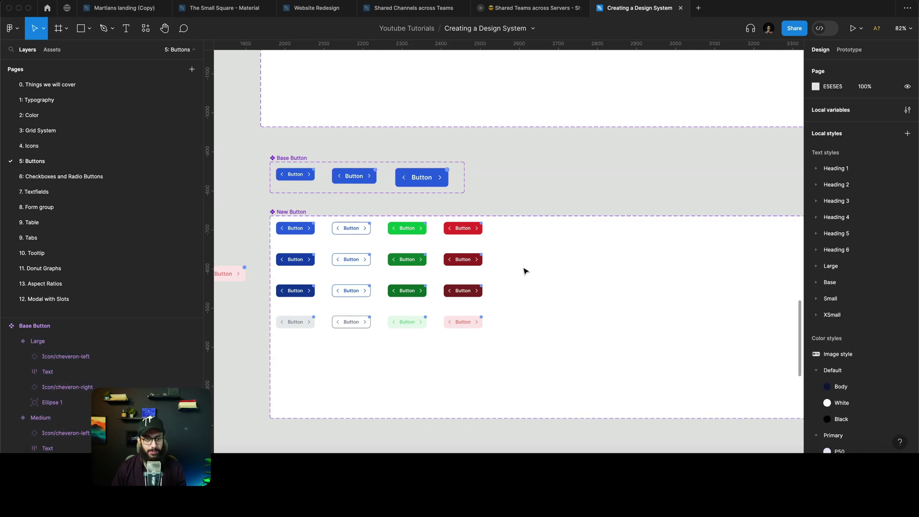
left_click(274, 212)
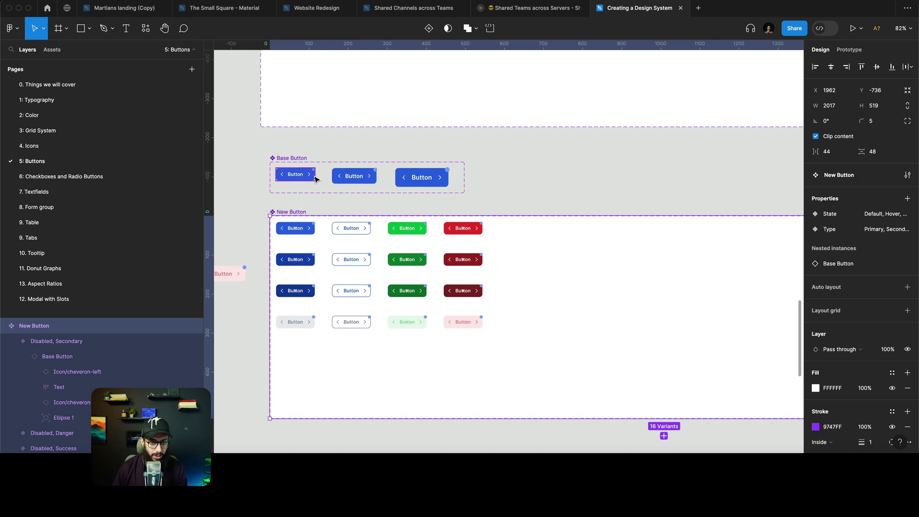
scroll(267, 219, "left", 3)
scroll(267, 219, "left", 2)
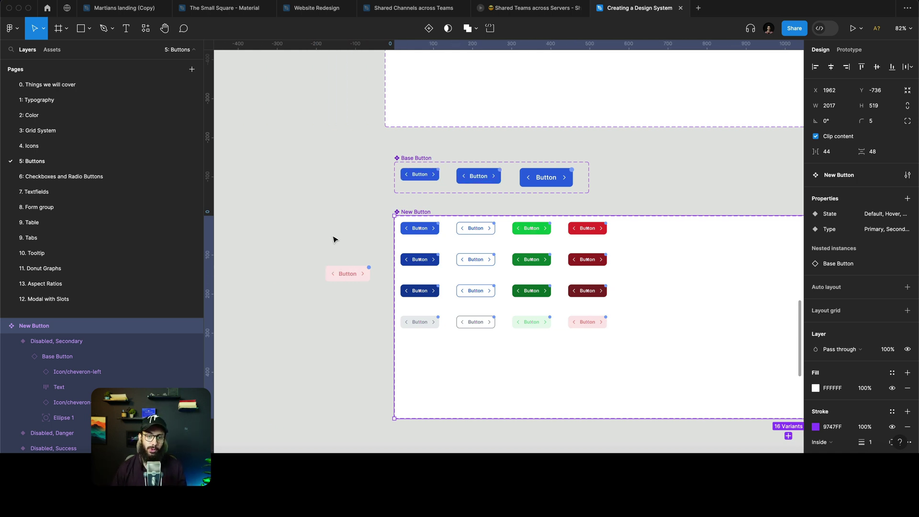
Step: Rename the Base Button component set to _Base Button
left_click(411, 159)
key("ctrl+r")
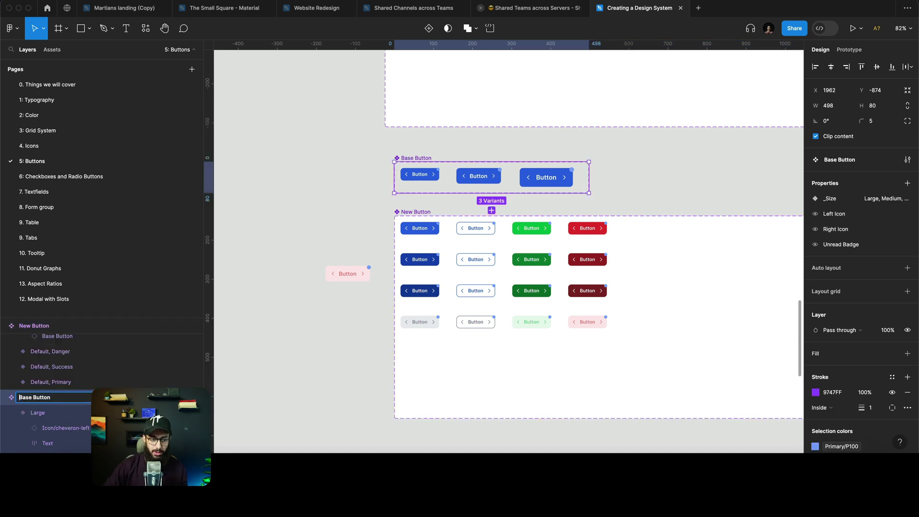
type("_")
key("Return")
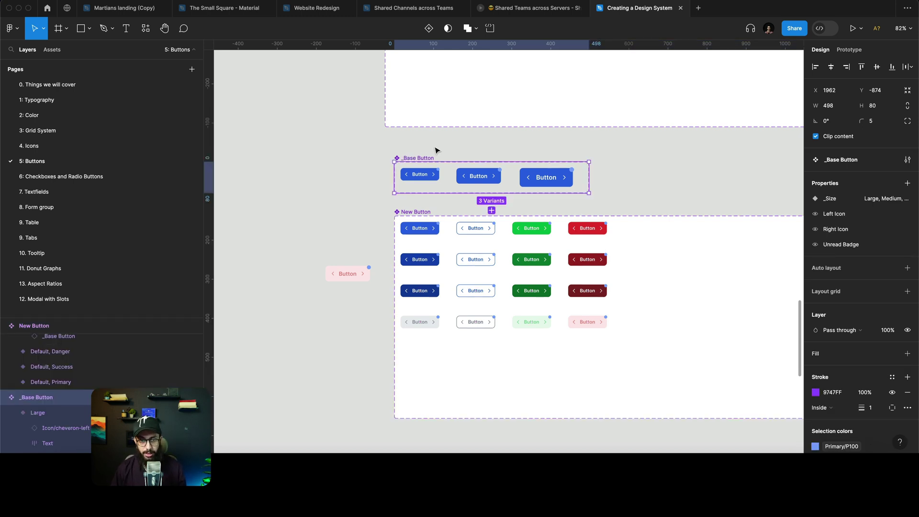
scroll(435, 150, "up", 5)
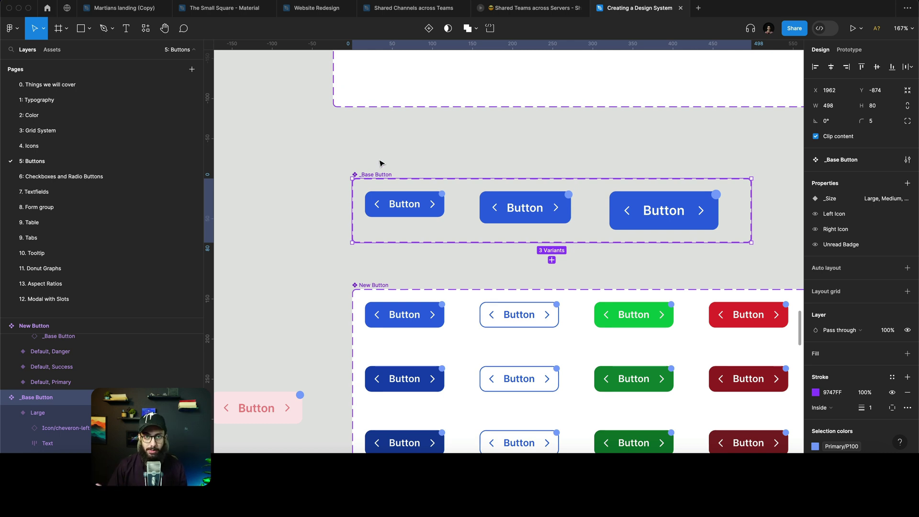
scroll(381, 163, "down", 5)
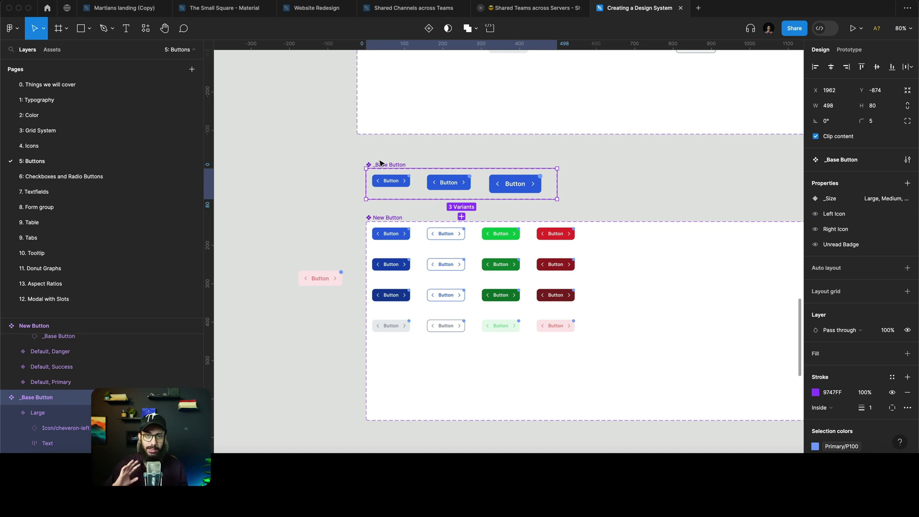
Step: Scale the left chevron icon in the Small _Base Button variant to 20 by 20
scroll(471, 198, "up", 5)
left_click(472, 197)
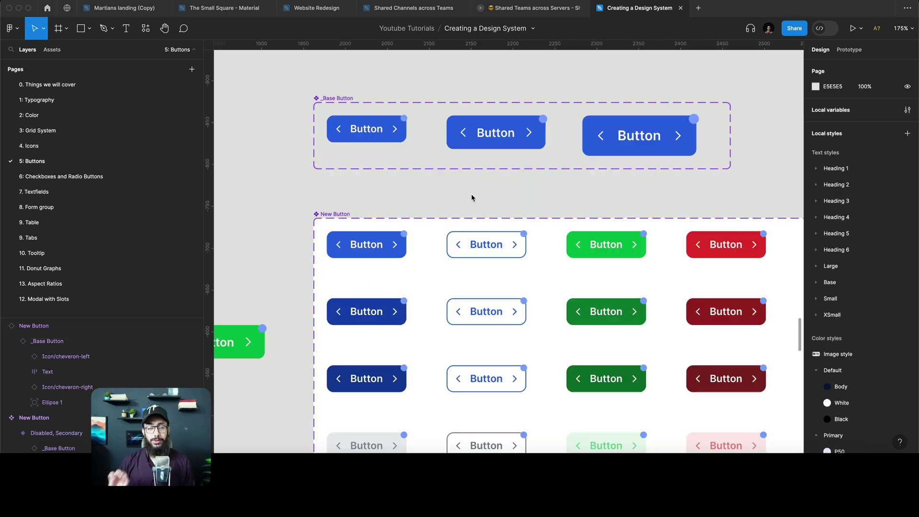
left_click(401, 138)
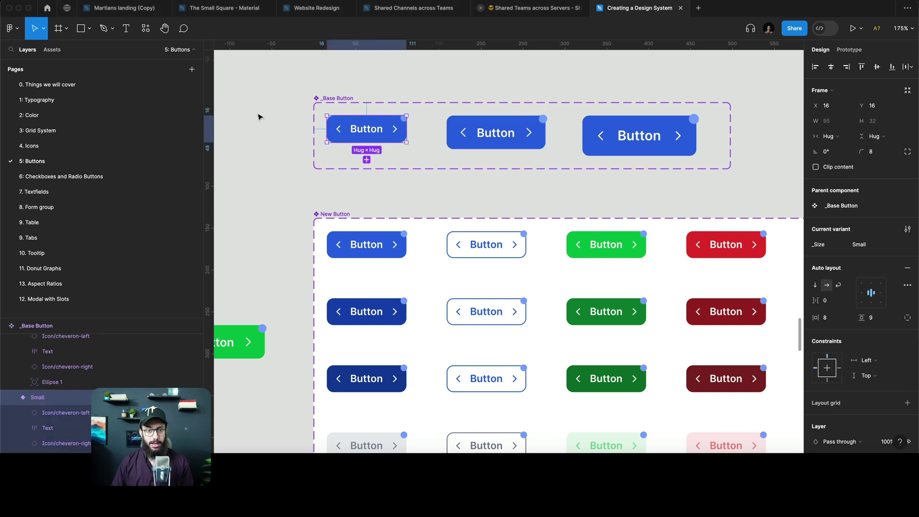
scroll(287, 124, "up", 5)
double_click(401, 142)
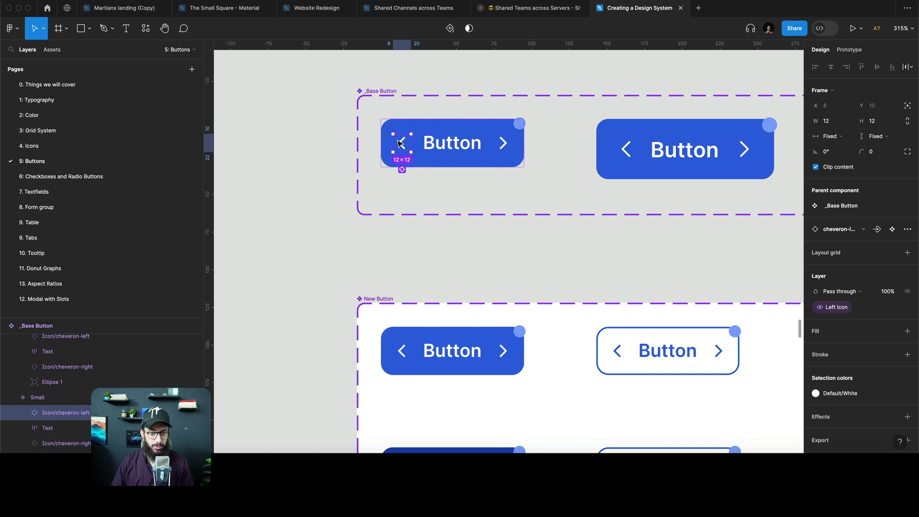
key("k")
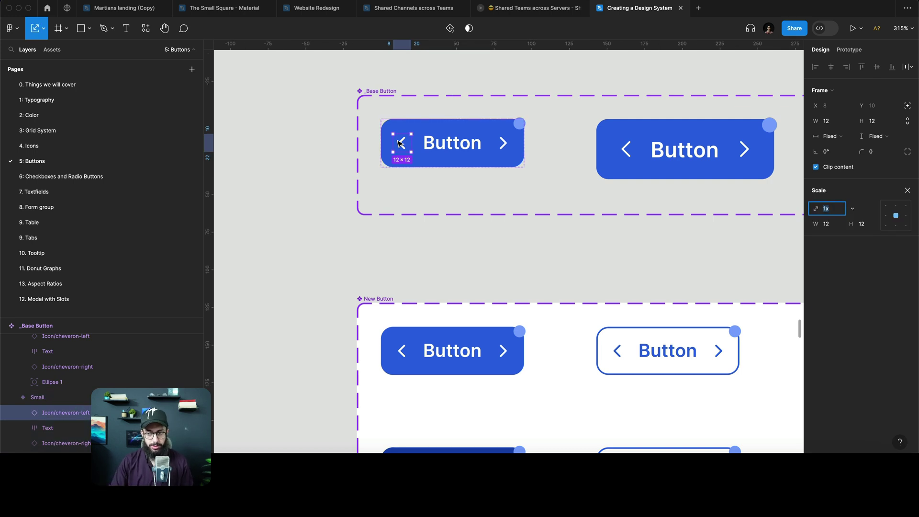
key("Tab")
type("20")
key("Return")
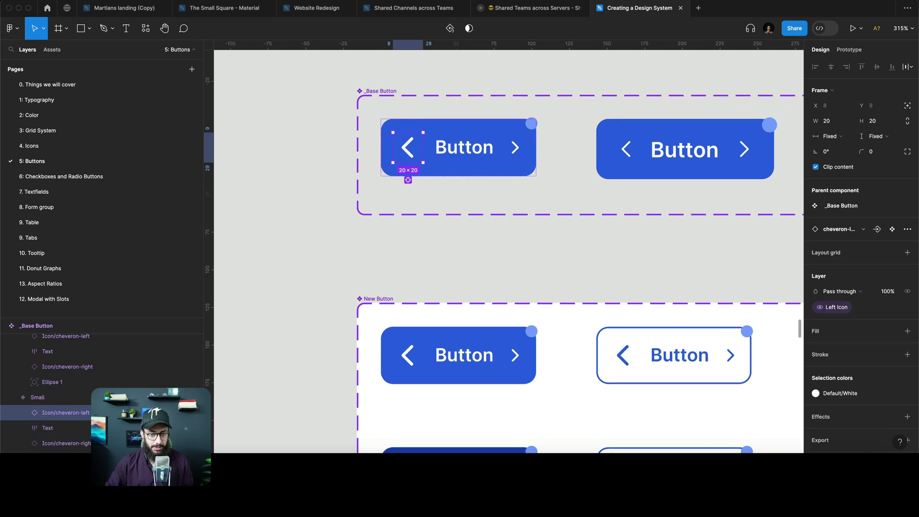
Step: Check the Small _Base Button variant's height with the enlarged icon and undo the icon scaling
left_click(320, 170)
left_click(533, 143)
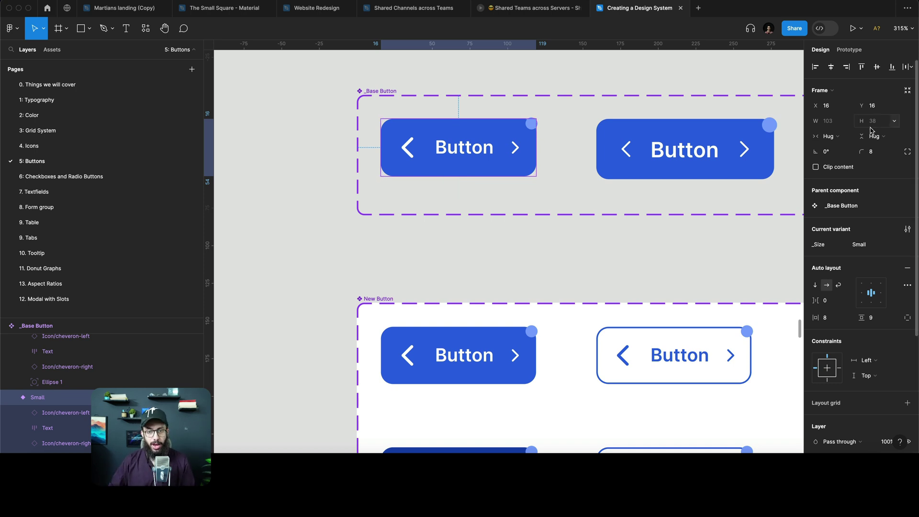
key("ctrl+z")
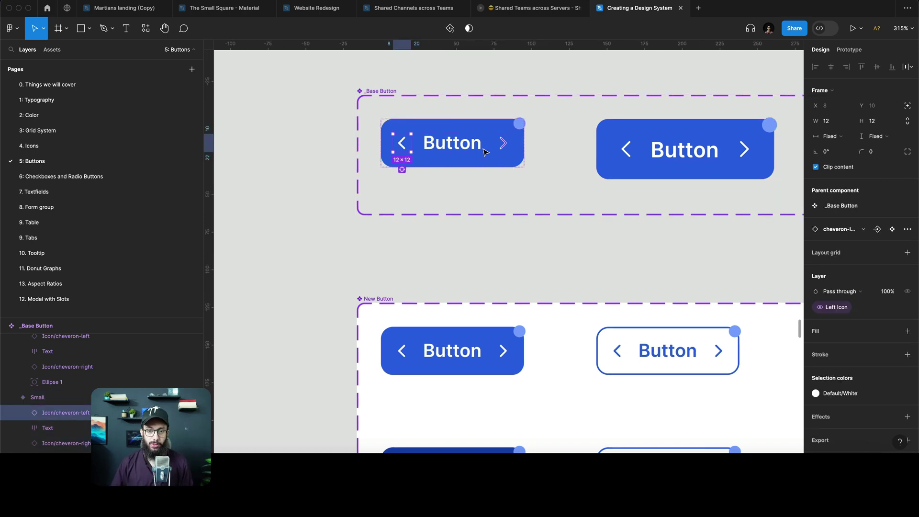
Step: Detach the text style from the Small _Base Button variant's label and set its font size to 14
left_click(477, 151)
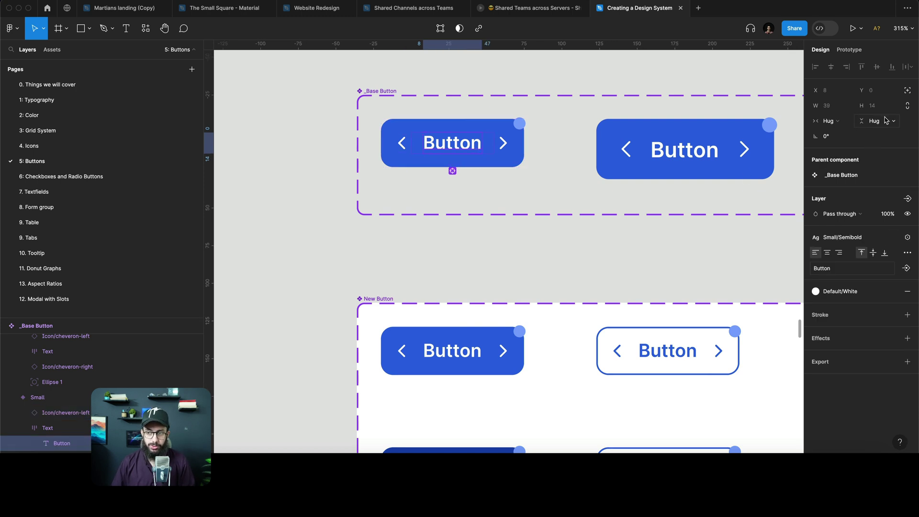
left_click(892, 237)
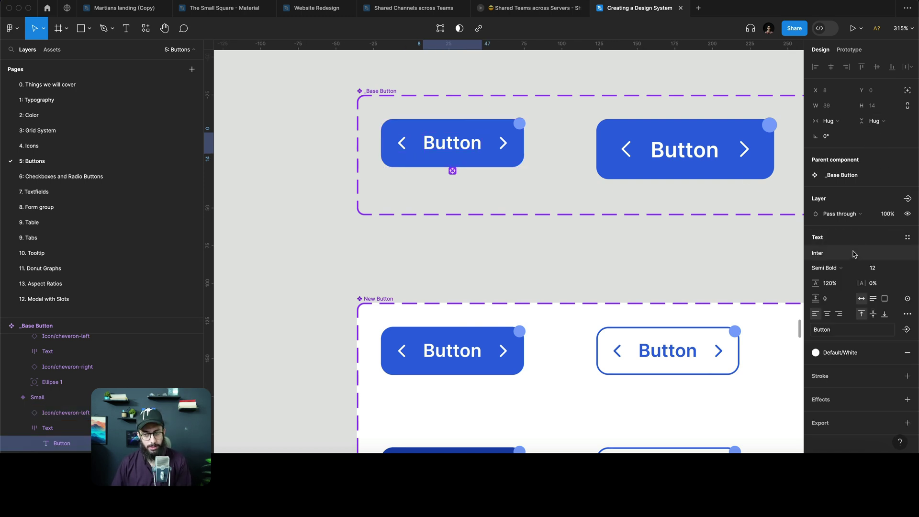
left_click(883, 272)
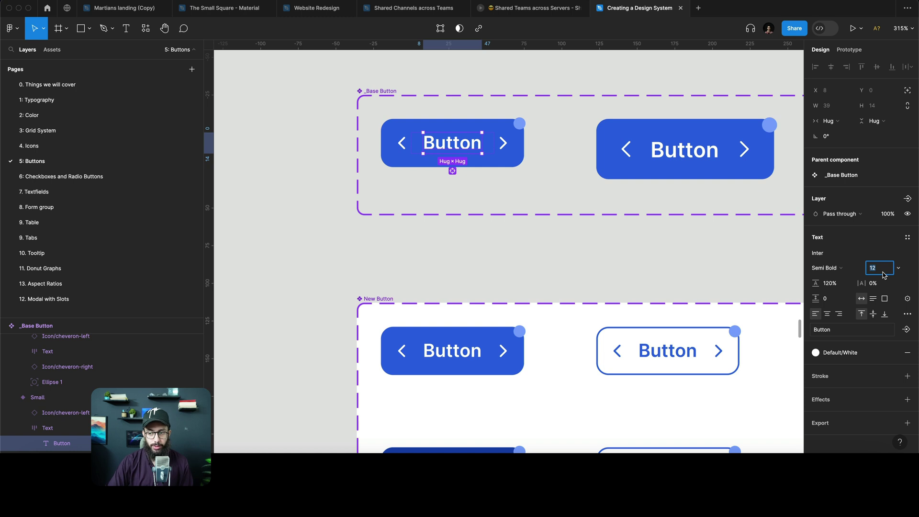
type("14")
key("Return")
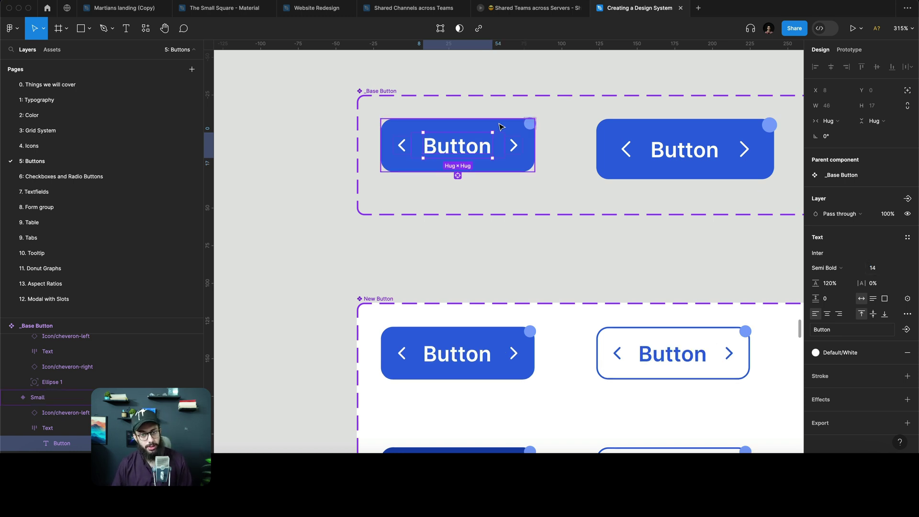
Step: Try a vertical padding of 7.5 on the Small _Base Button variant and revert both its padding and label size changes
left_click(499, 127)
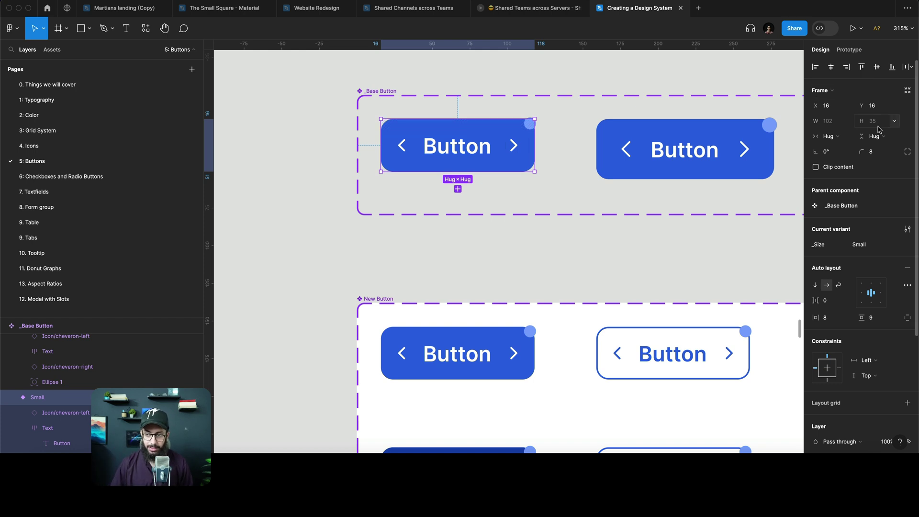
key("Down")
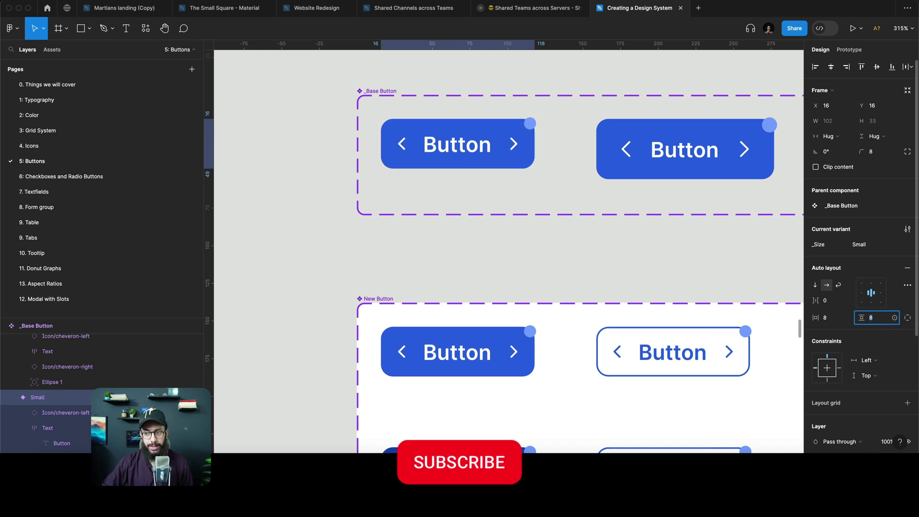
type("7.5")
key("Return")
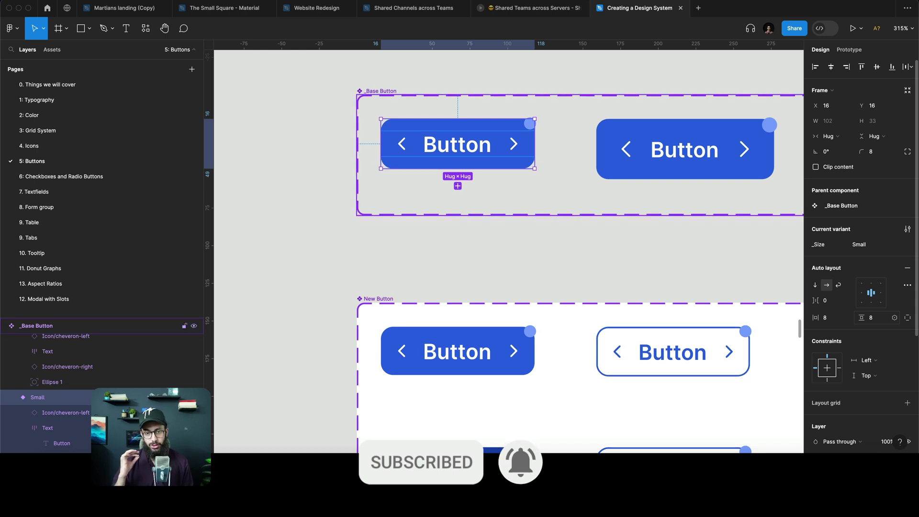
left_click(452, 142)
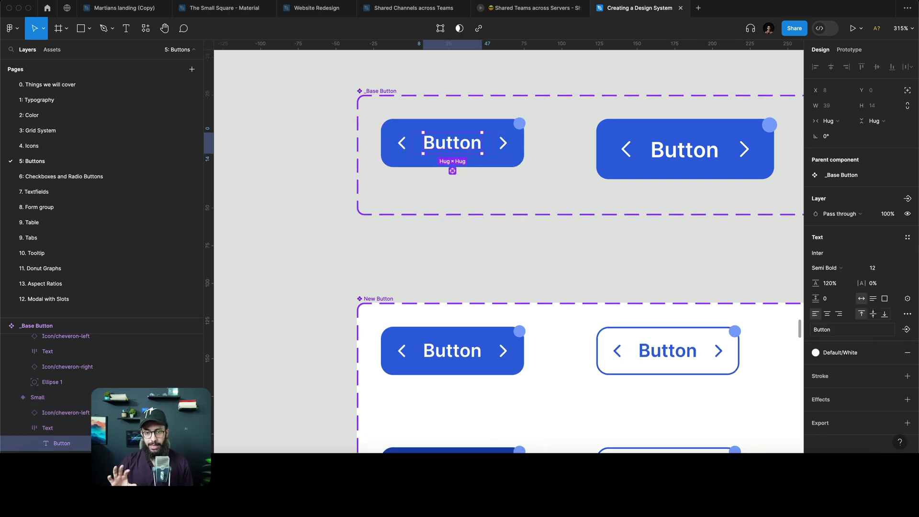
left_click(495, 164)
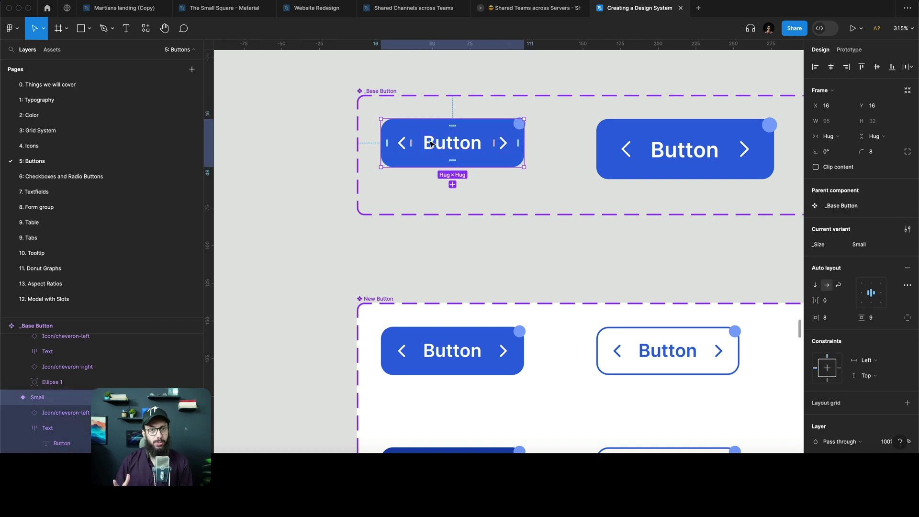